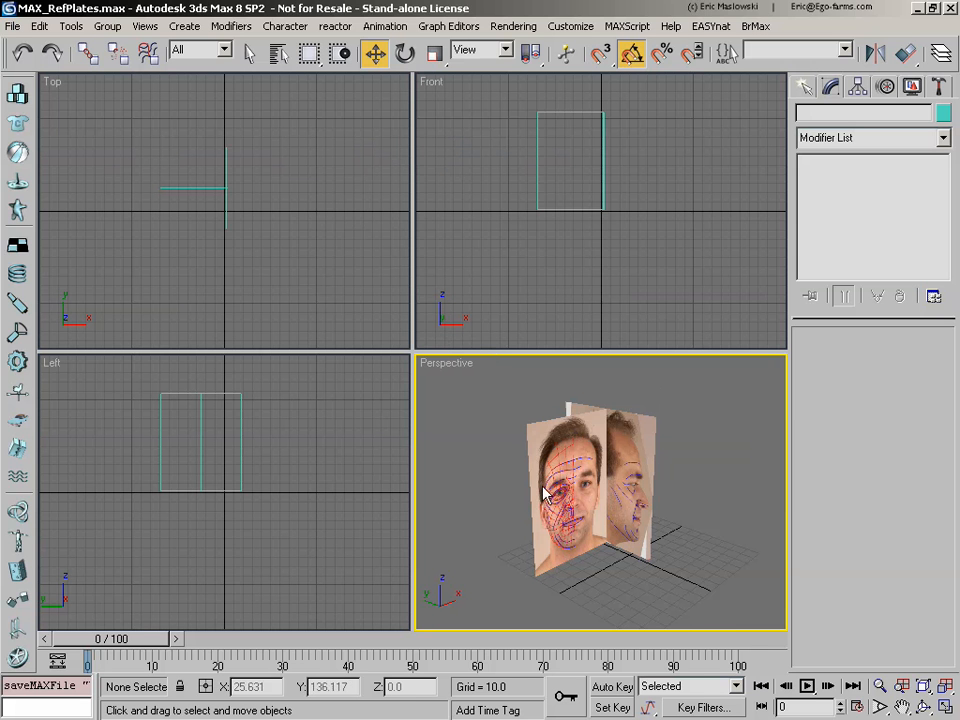
Step: Resize the four viewports by shifting the border between the upper and lower rows
left_click_drag(478, 350, 525, 323)
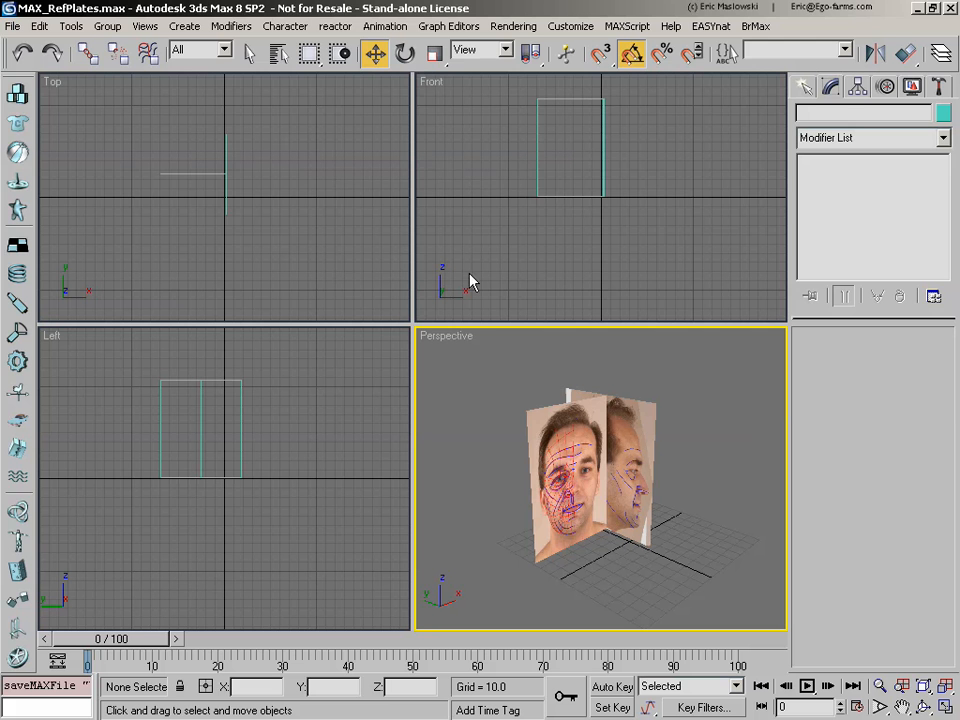
left_click_drag(434, 54, 440, 336)
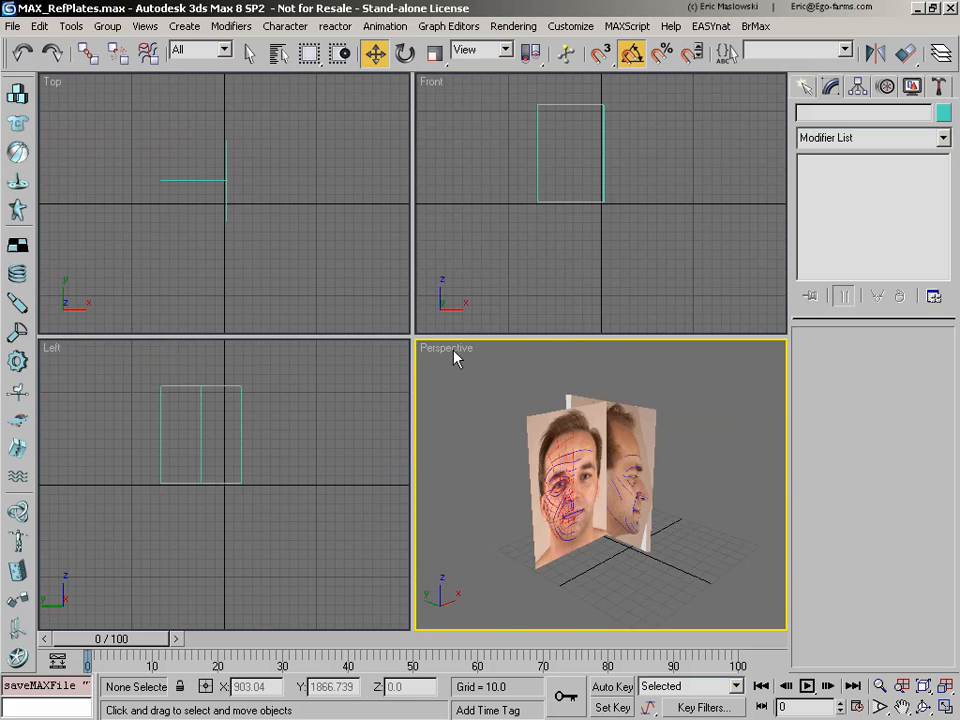
Step: In the viewport configuration, choose the layout with two viewports side by side
right_click(455, 358)
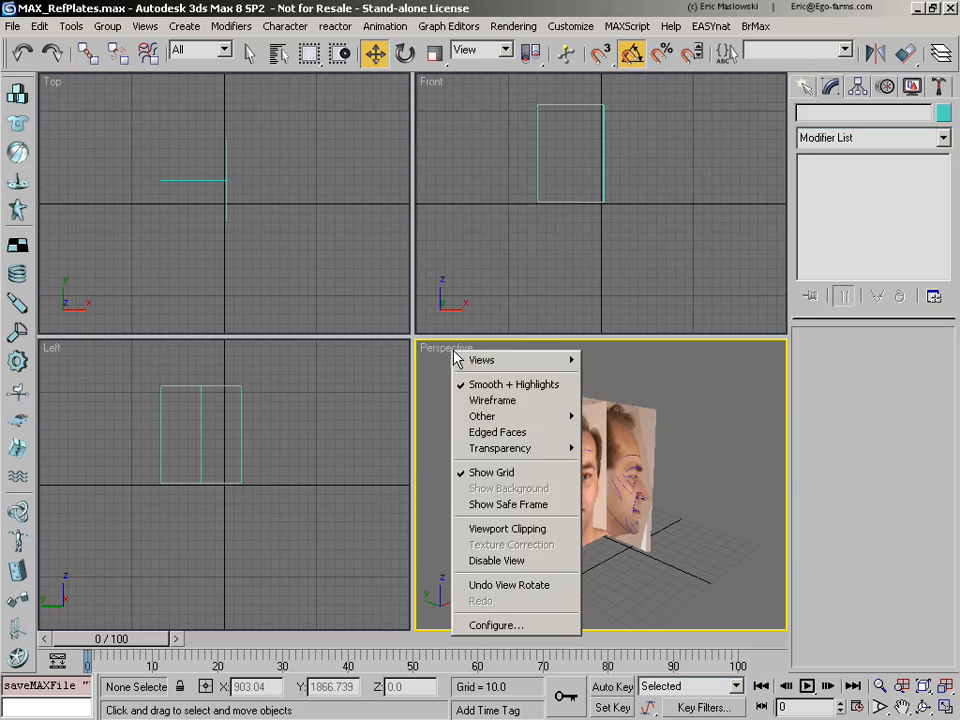
left_click(511, 626)
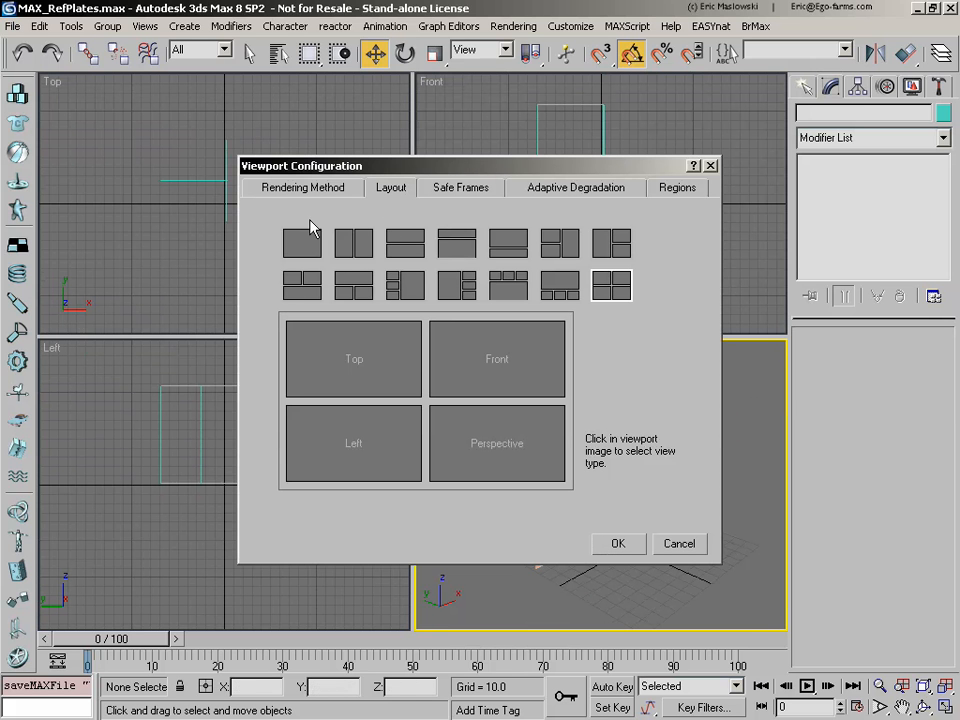
left_click(405, 287)
left_click(365, 246)
left_click(407, 244)
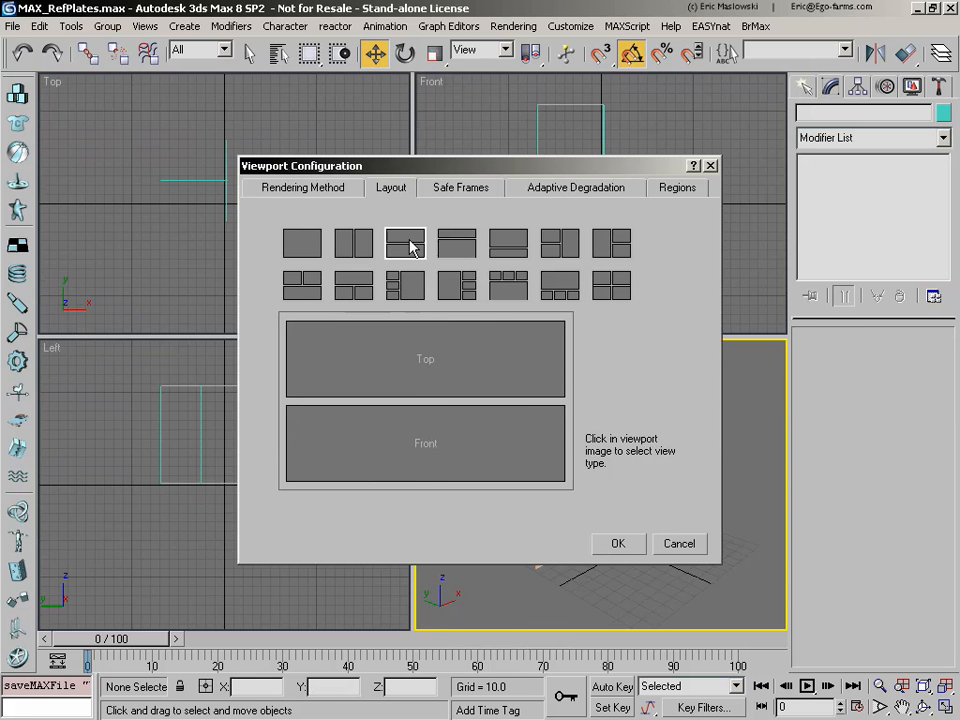
left_click(466, 290)
left_click(361, 303)
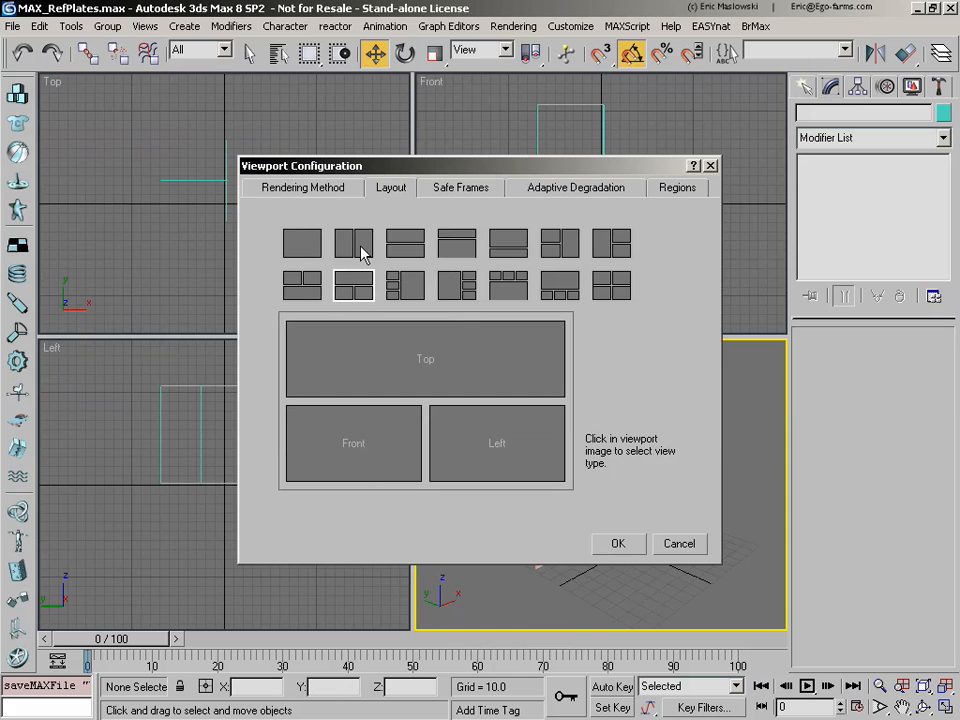
left_click(361, 248)
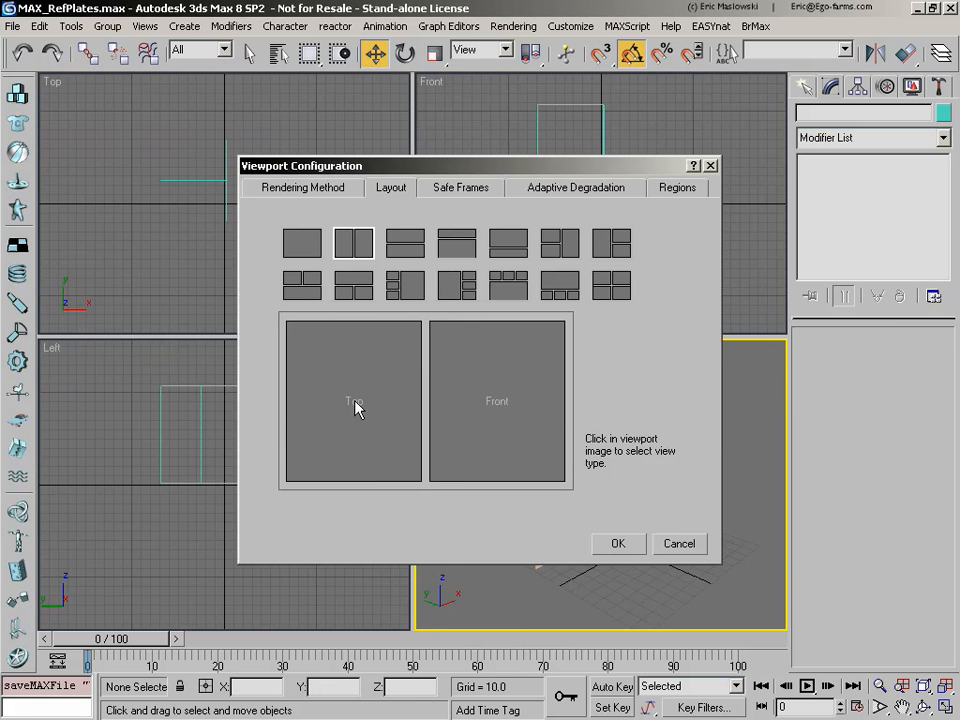
Step: Assign the Front view to the first viewport and the Left view to the second, and apply the layout
left_click(357, 405)
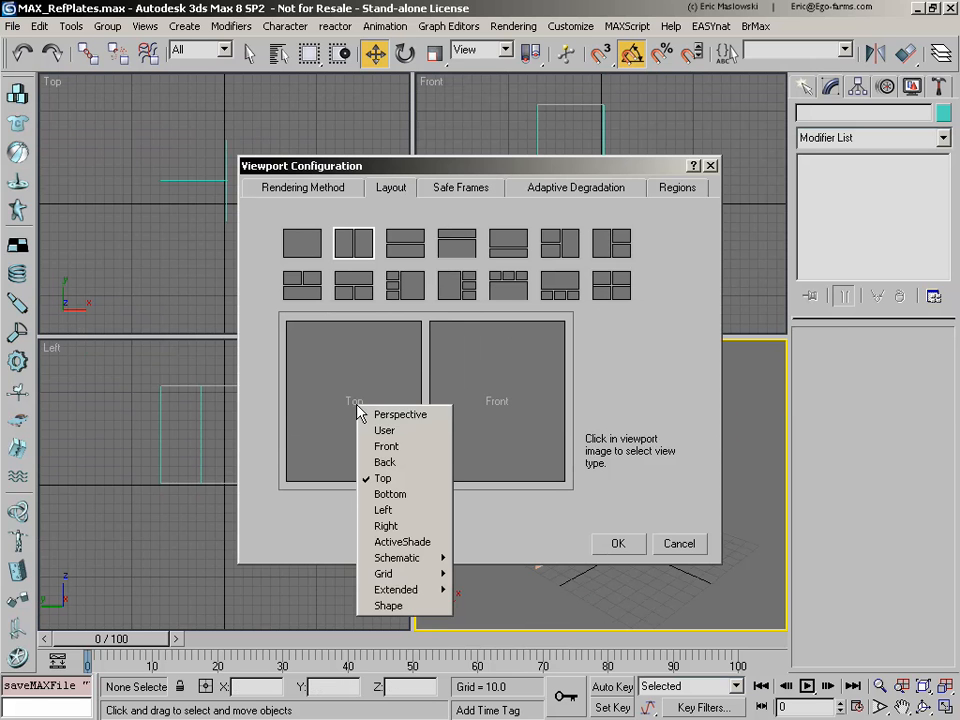
left_click(396, 452)
left_click(493, 406)
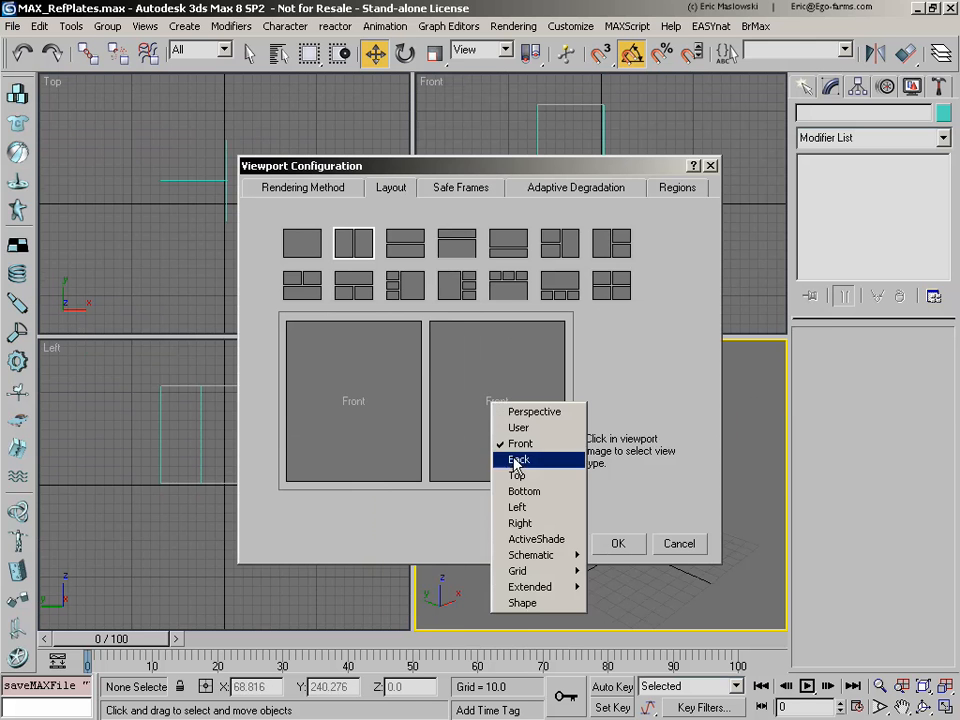
left_click(517, 508)
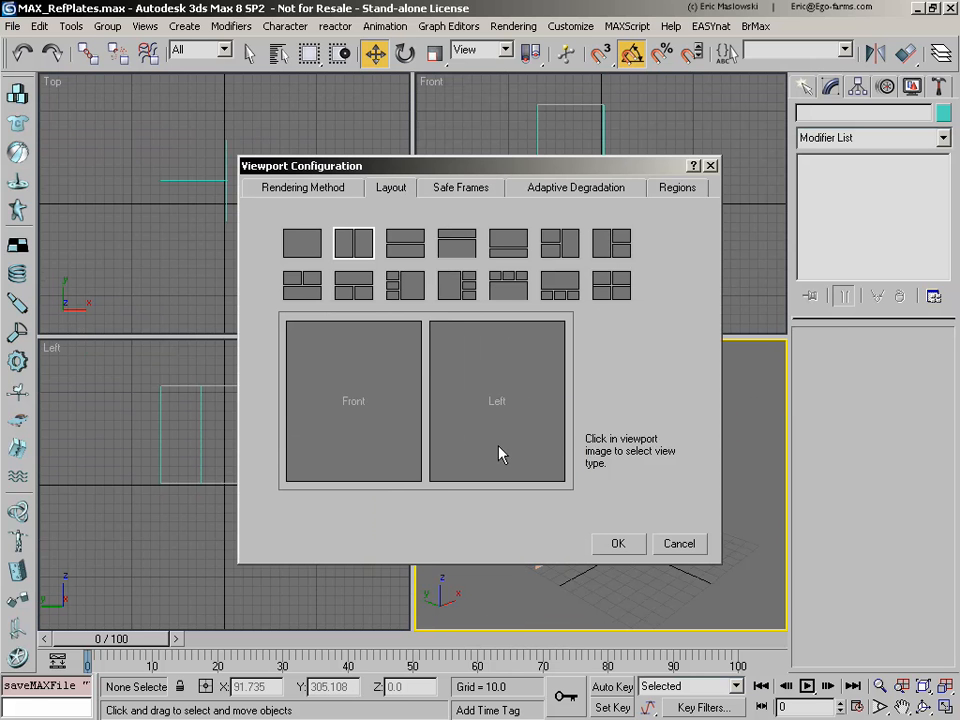
left_click(614, 543)
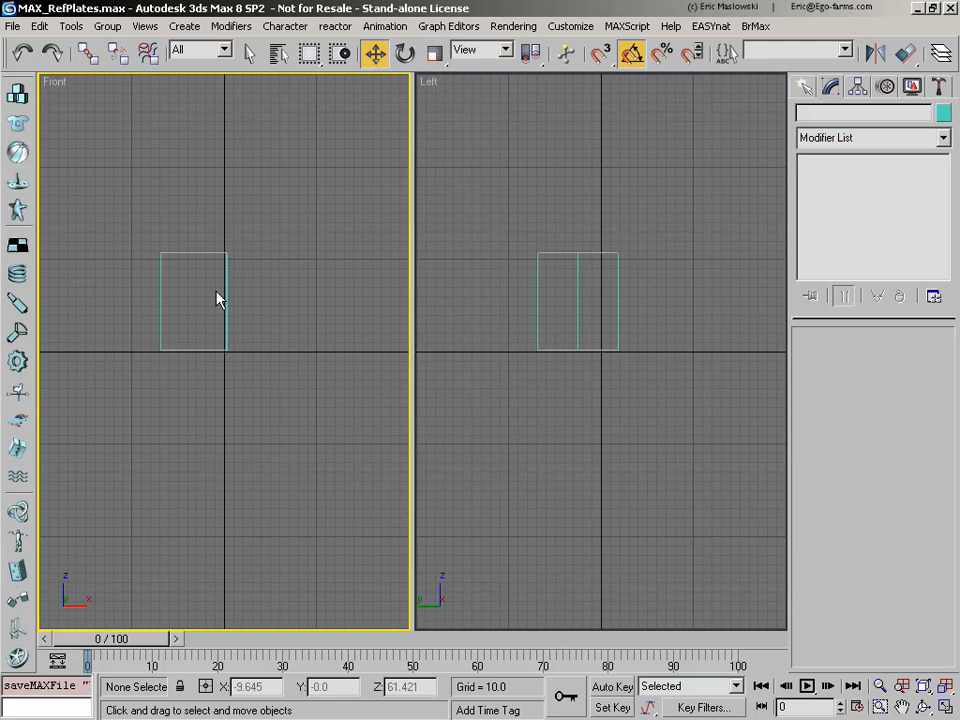
Step: Set the Front viewport to Smooth + Highlights shading and hide its grid
right_click(55, 86)
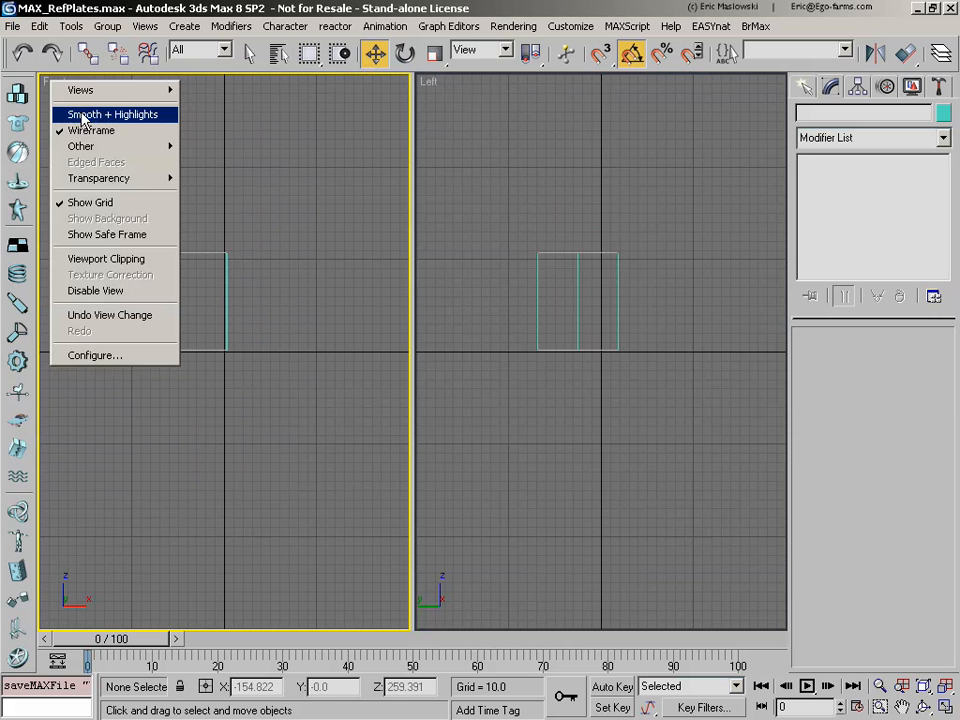
left_click(83, 116)
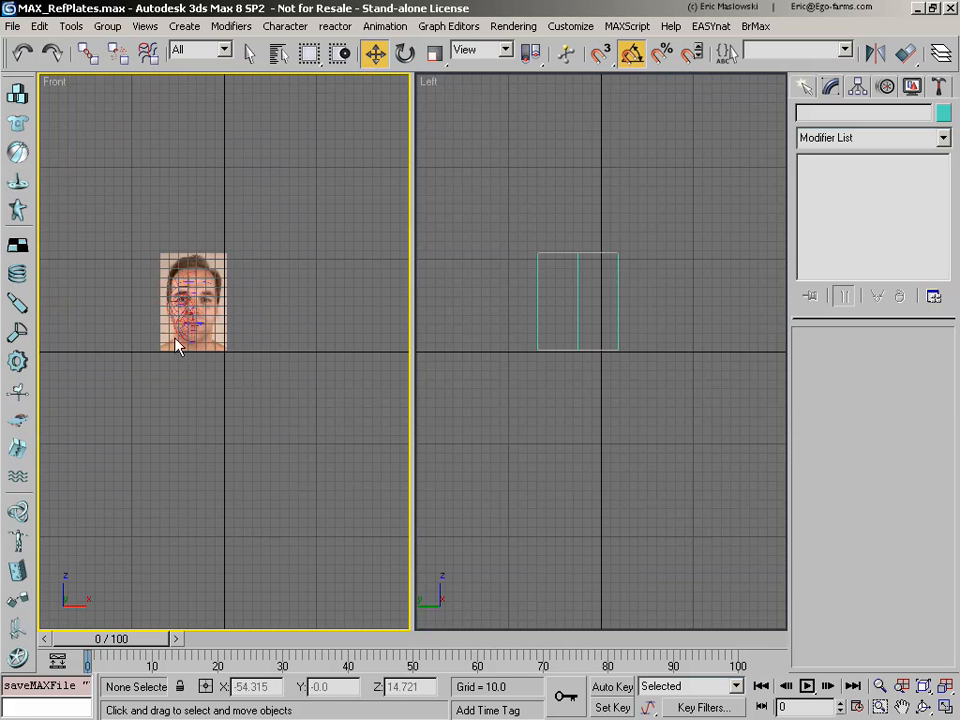
right_click(55, 86)
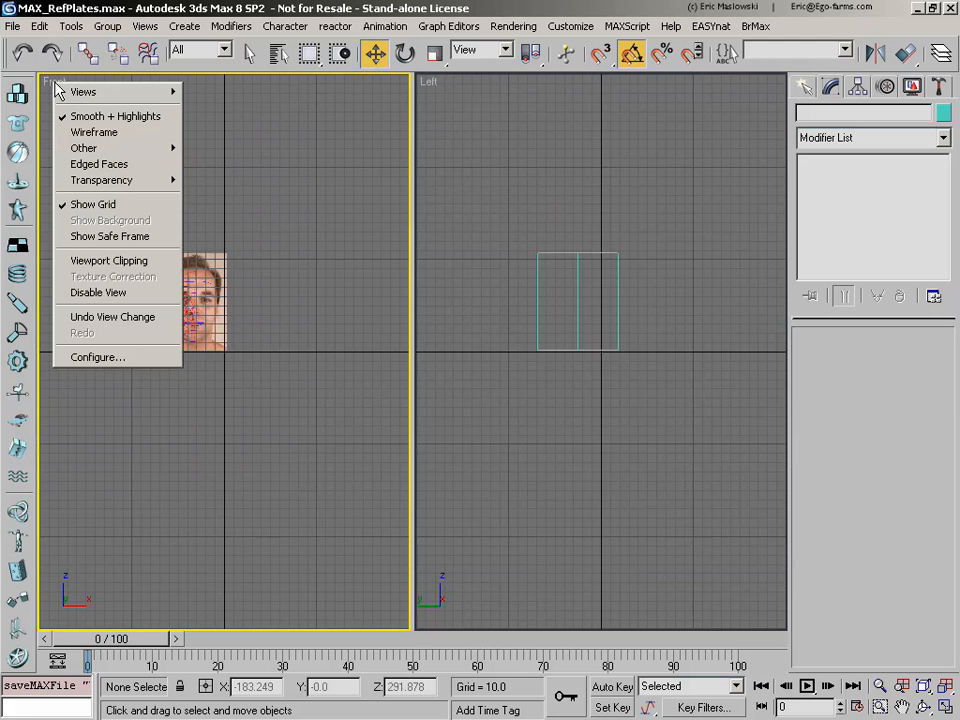
left_click(95, 204)
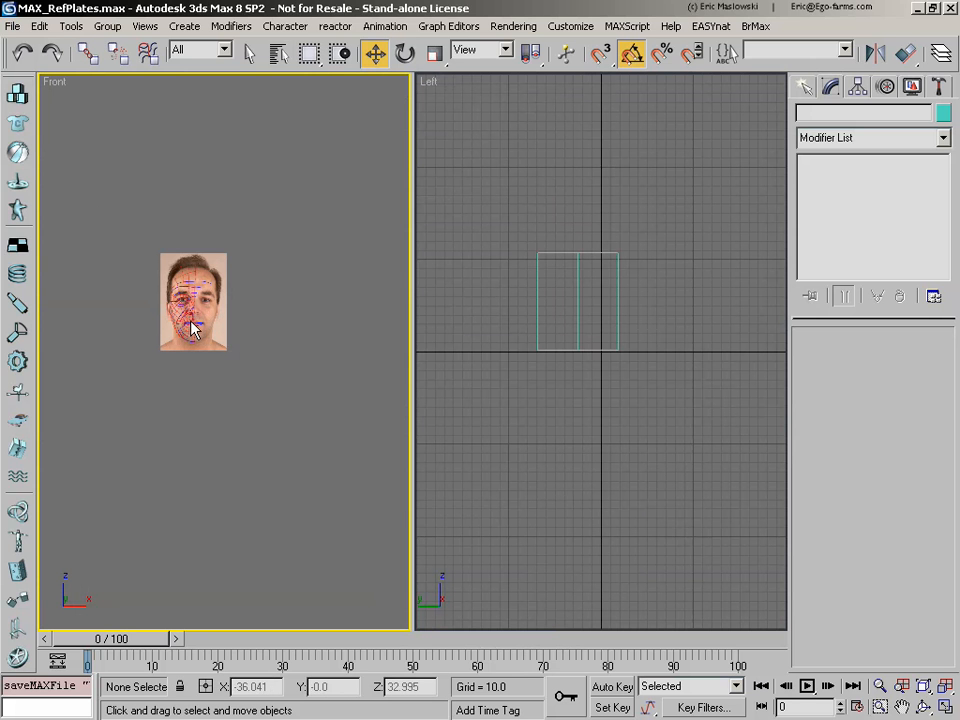
Step: Shade the Left viewport with Smooth + Highlights, hide its grid, and fit both reference plates to their viewports
right_click(435, 85)
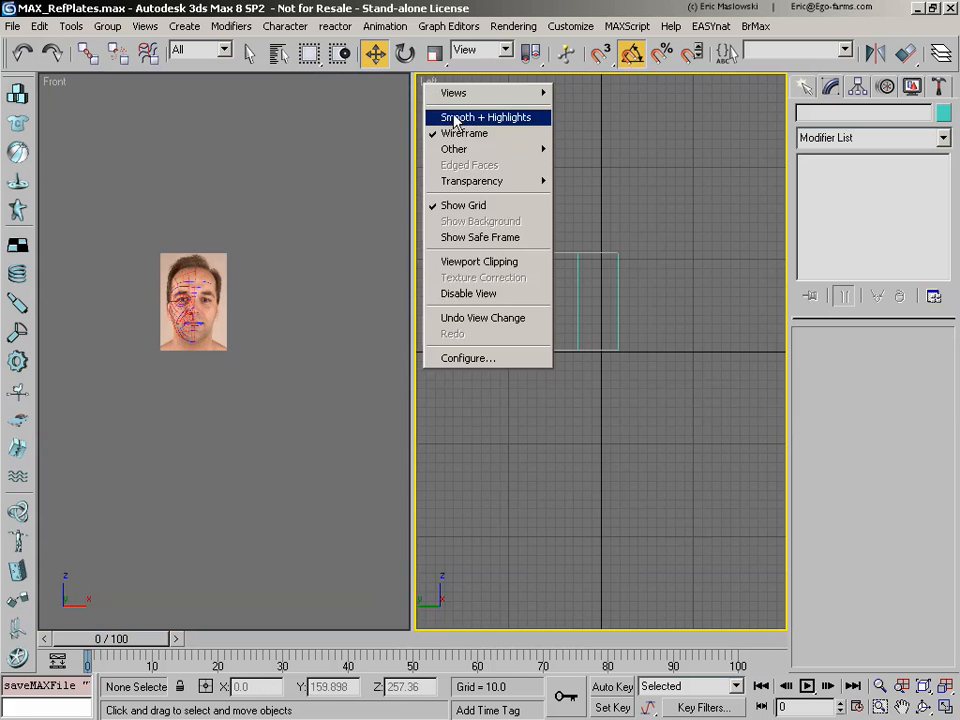
left_click(453, 118)
right_click(431, 86)
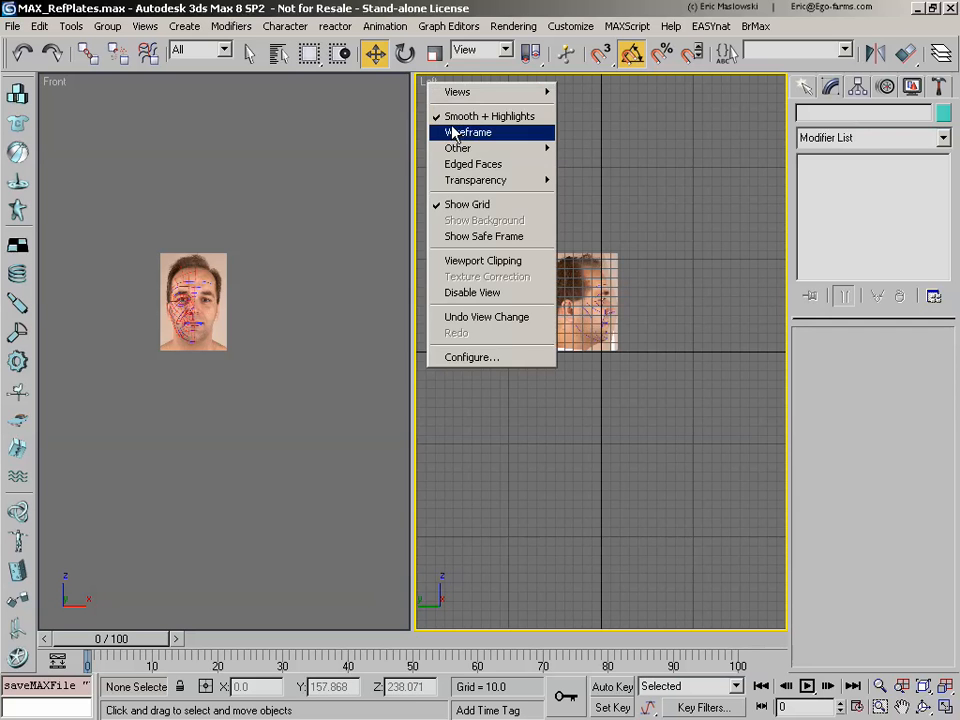
left_click(471, 206)
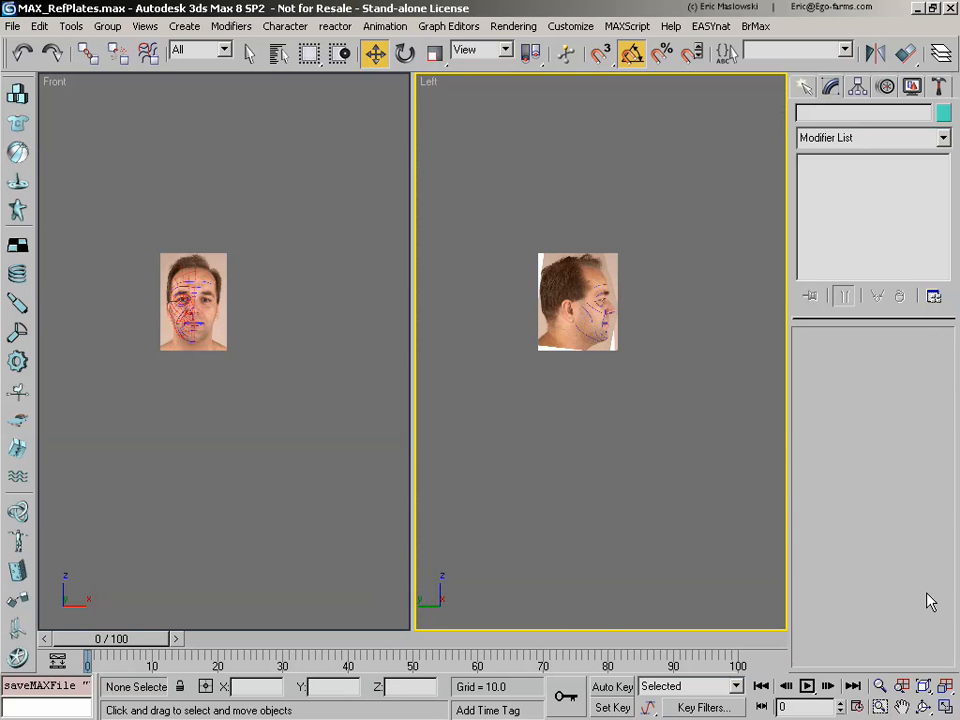
left_click(945, 688)
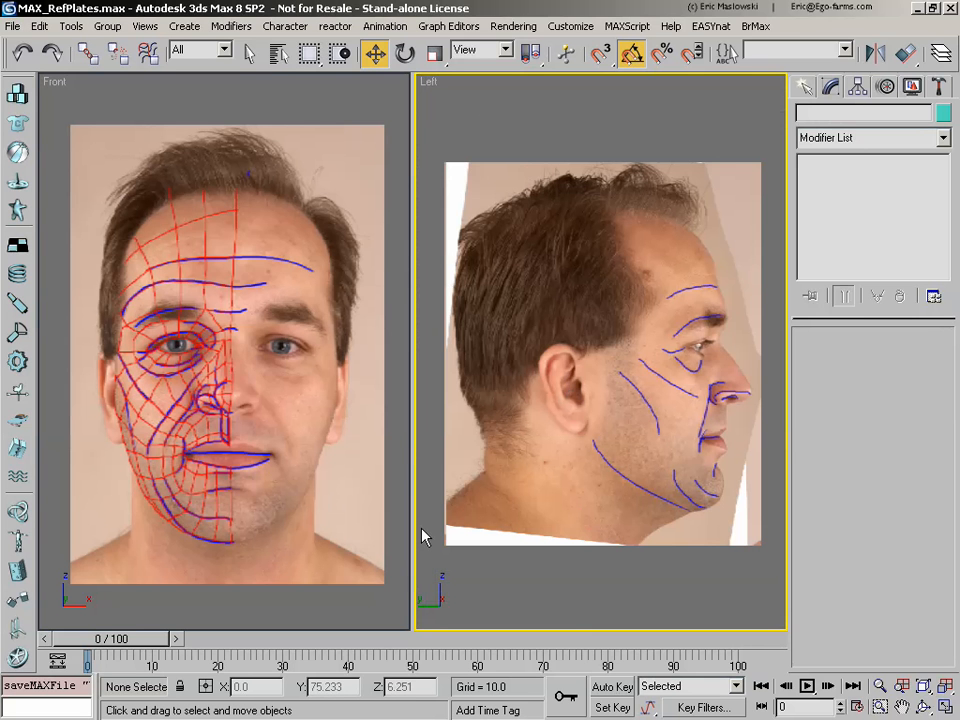
Step: Maximize the Front viewport and fit the whole front face reference in it
left_click(369, 481)
left_click(486, 414)
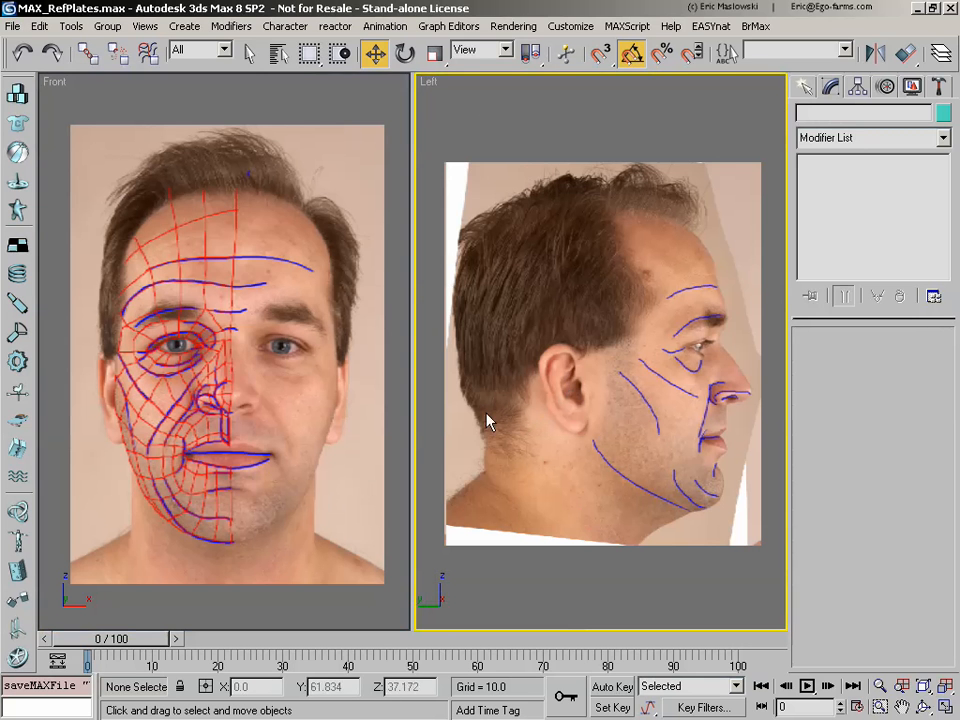
left_click(367, 453)
left_click(531, 431)
left_click(389, 459)
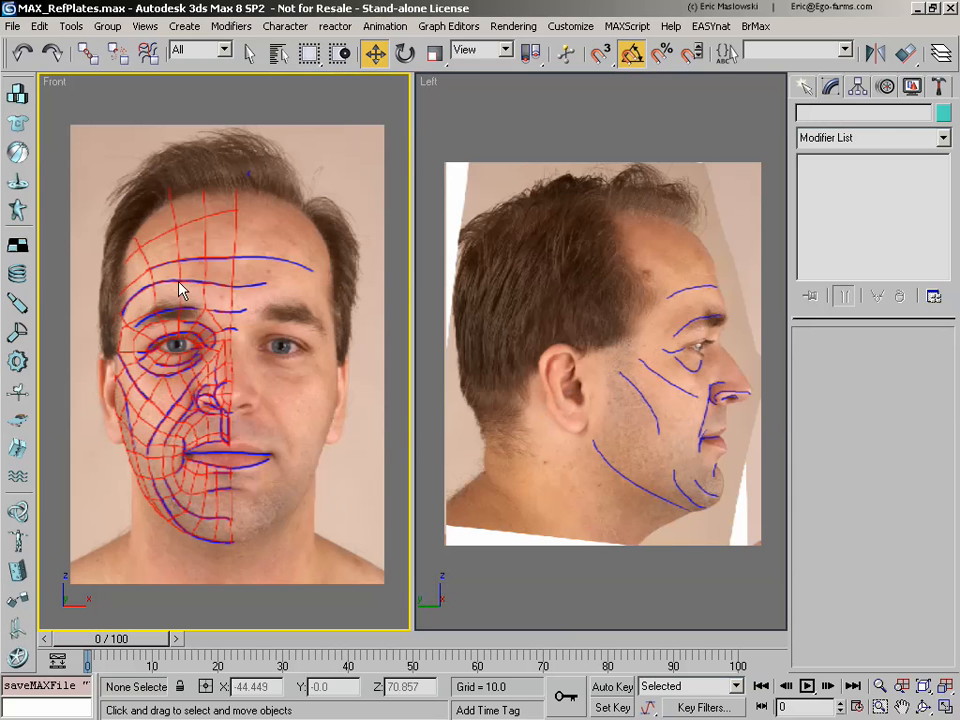
left_click(946, 707)
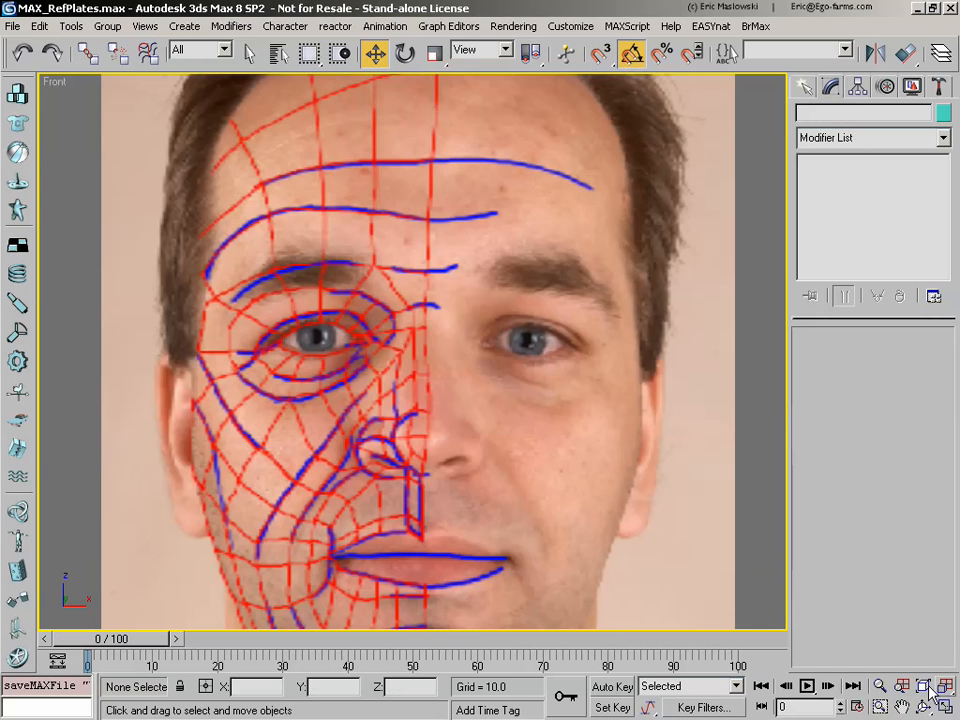
left_click(944, 686)
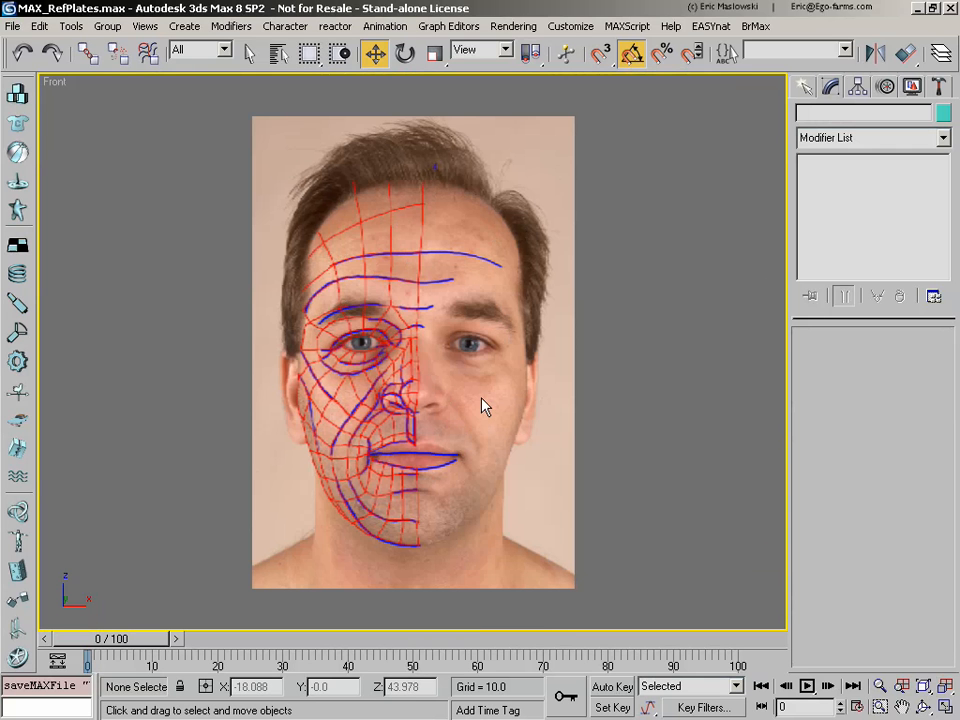
Step: Activate the Line tool from the spline shapes
left_click(804, 88)
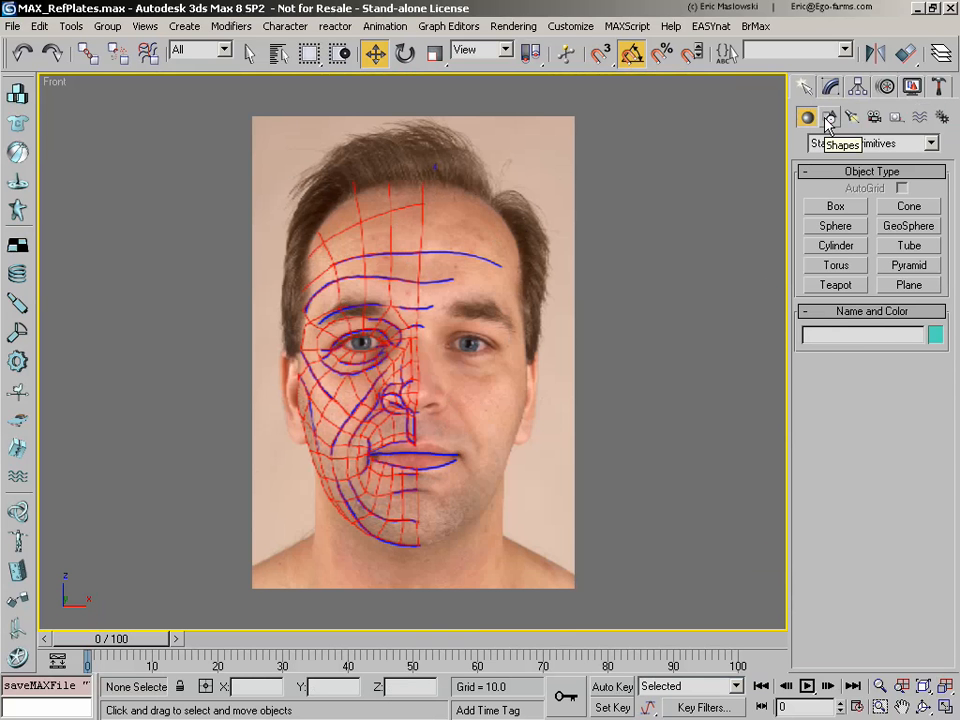
left_click(829, 118)
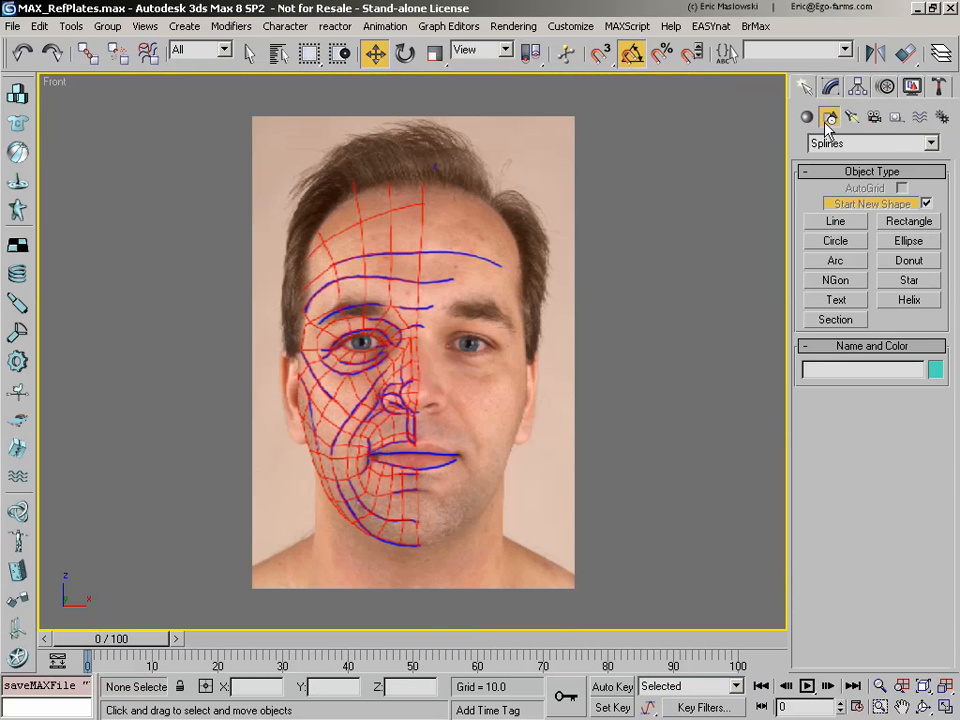
left_click(836, 222)
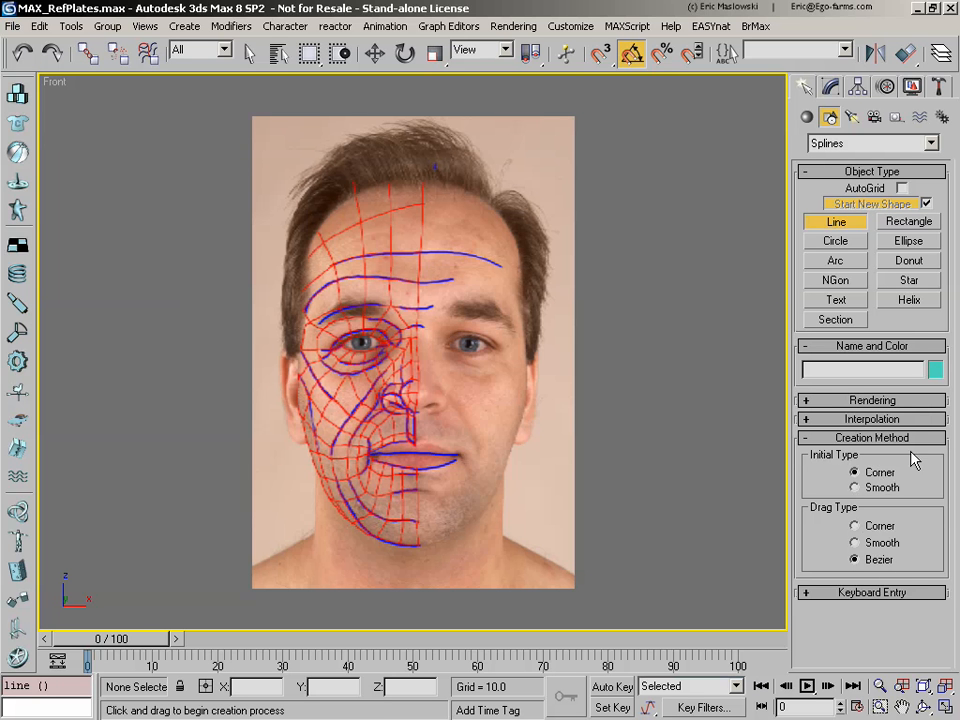
Step: Try a closed curved line with Bezier points beside the face reference, and undo it
left_click_drag(644, 224, 572, 382)
left_click_drag(705, 430, 604, 454)
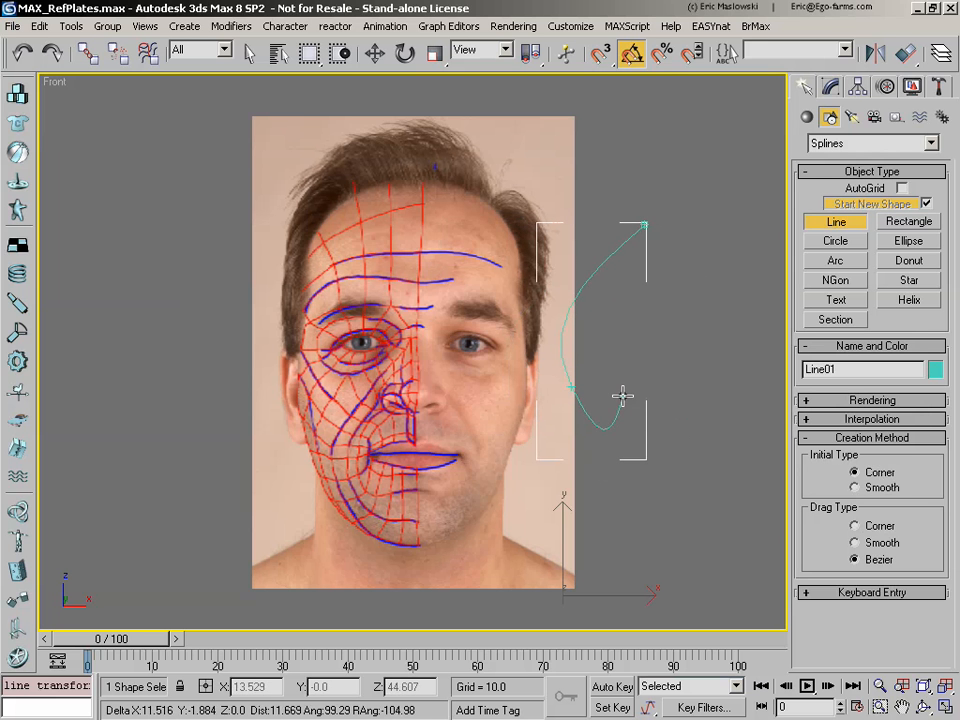
left_click(643, 224)
left_click(437, 404)
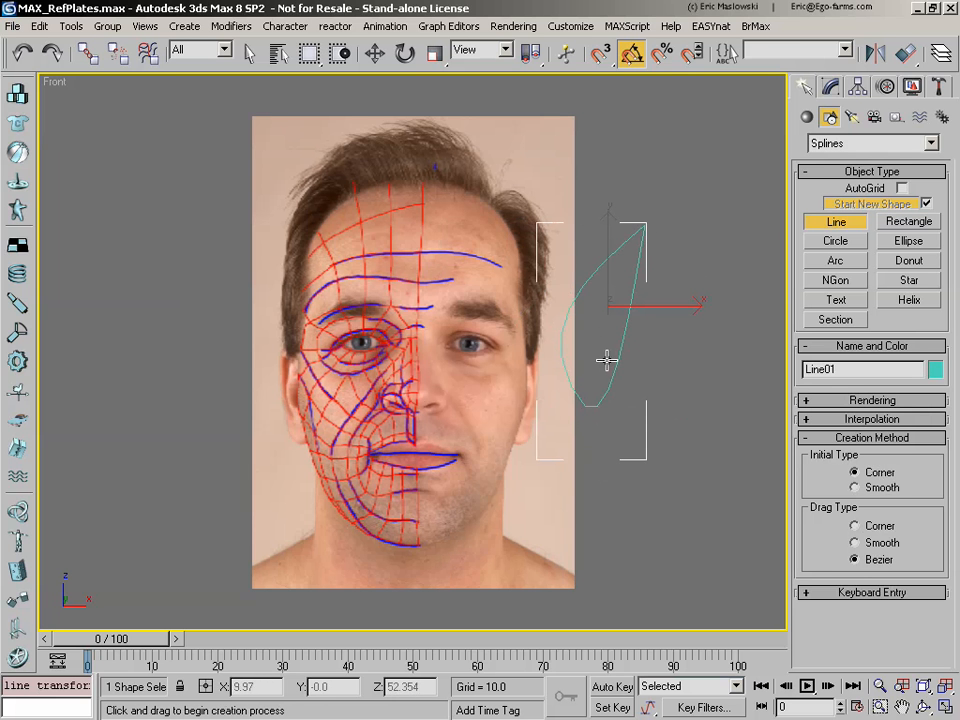
key("ctrl+z")
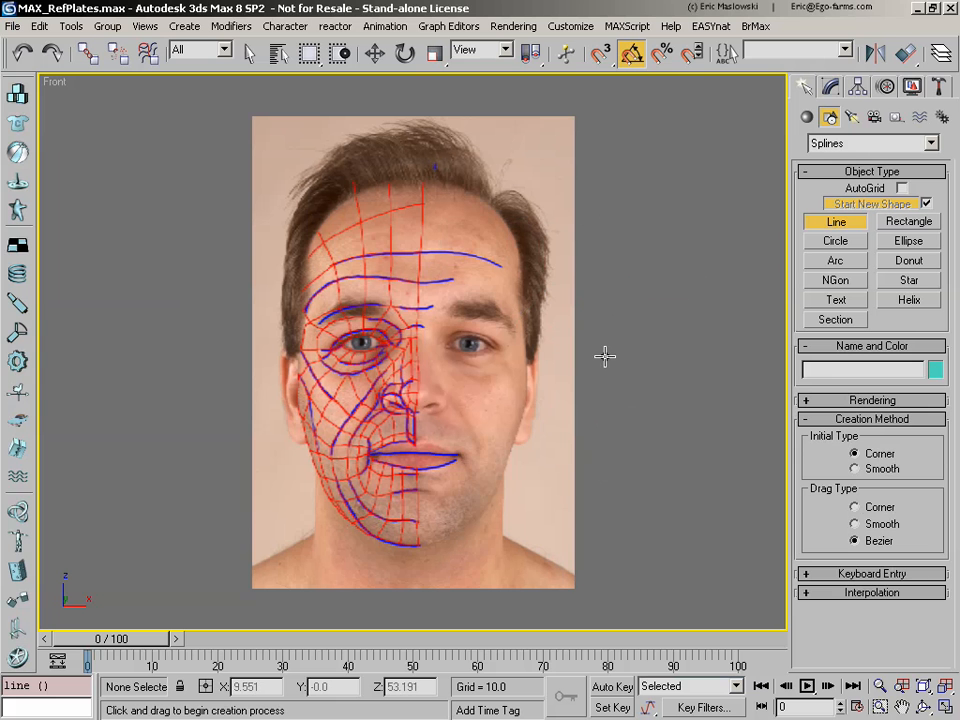
Step: Try a closed four-sided line with corner points beside the face reference, and undo it
left_click(589, 340)
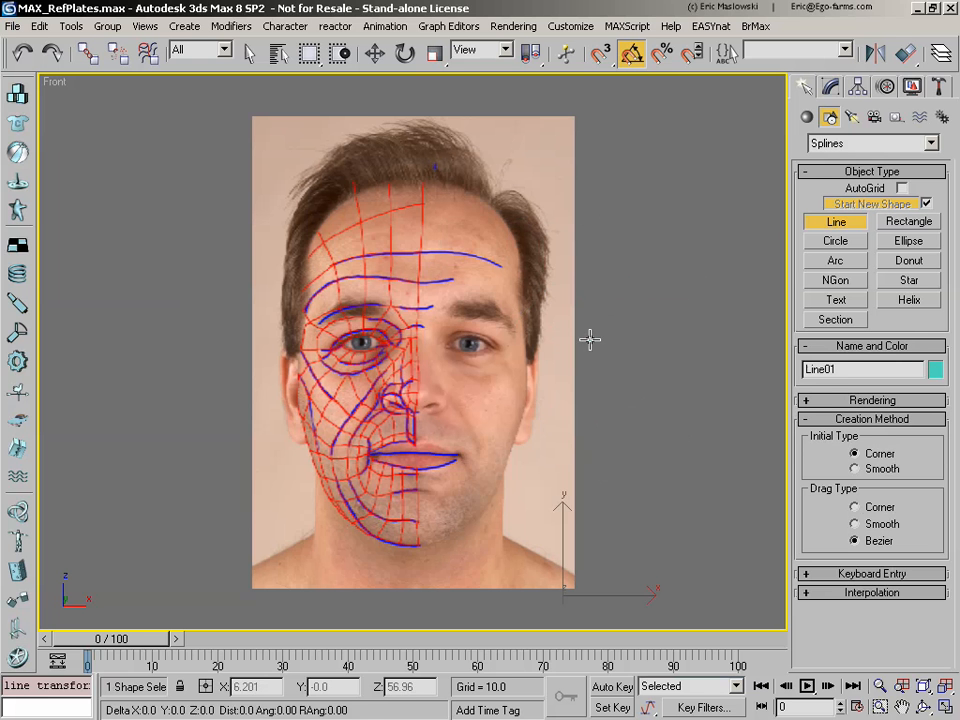
left_click(557, 495)
left_click(697, 503)
left_click(709, 324)
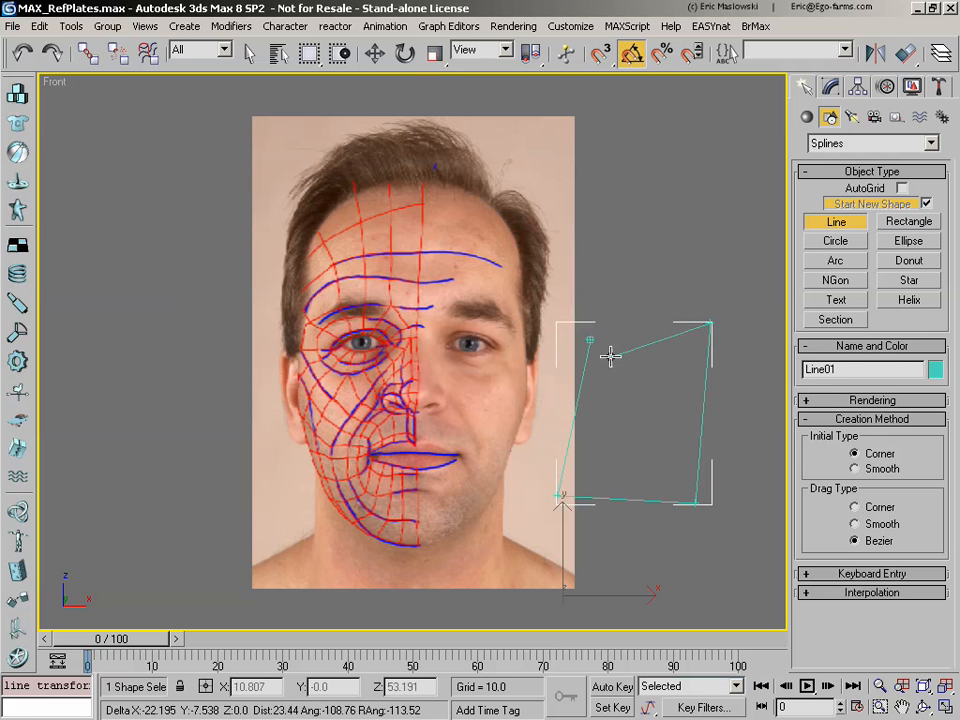
left_click(589, 340)
left_click(433, 401)
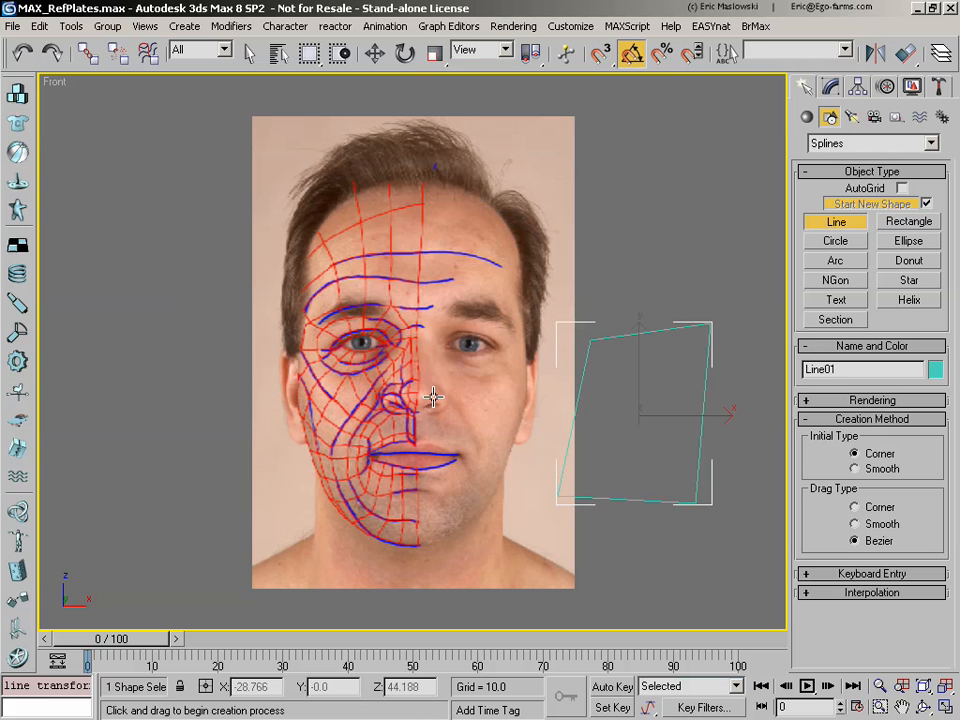
key("ctrl+z")
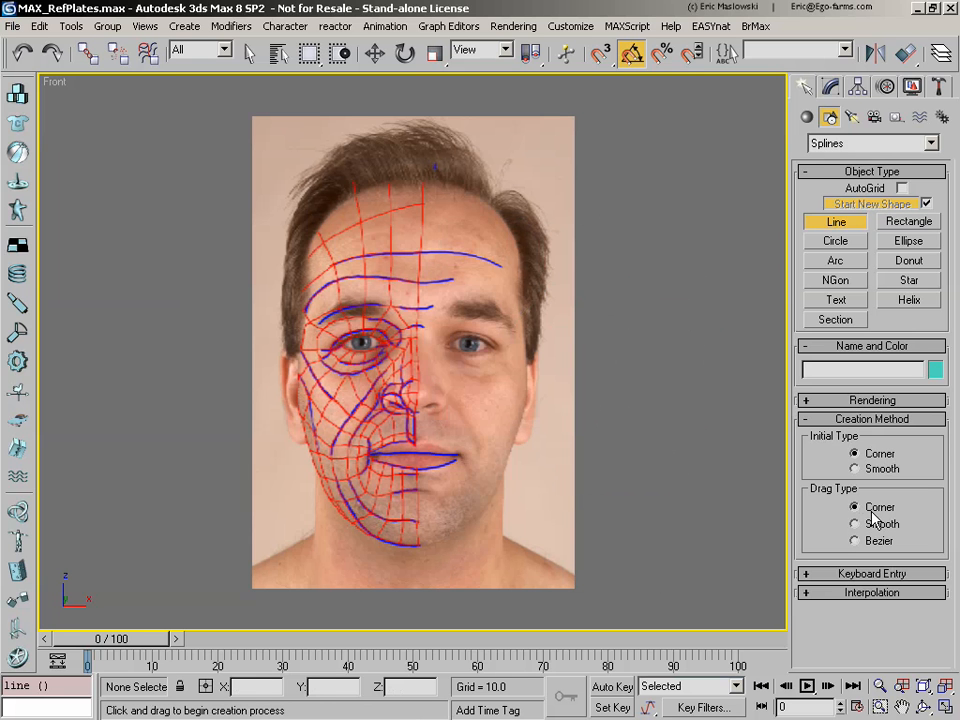
Step: Trace the topmost forehead cell beside the face's centre line as a closed four-sided line with corner points
key("ctrl+w")
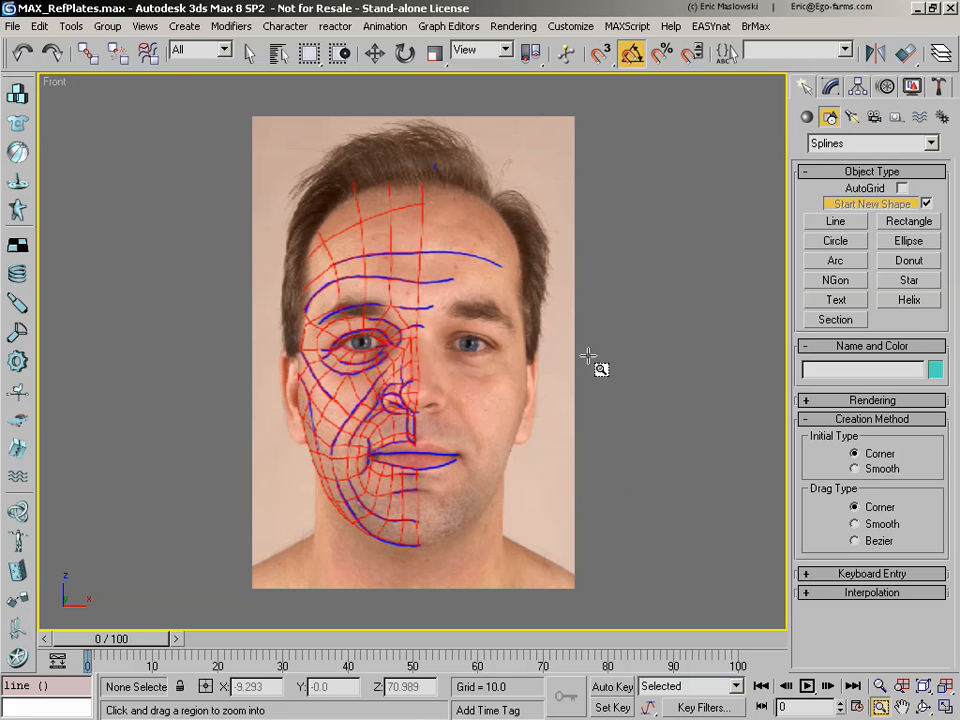
left_click_drag(221, 122, 458, 366)
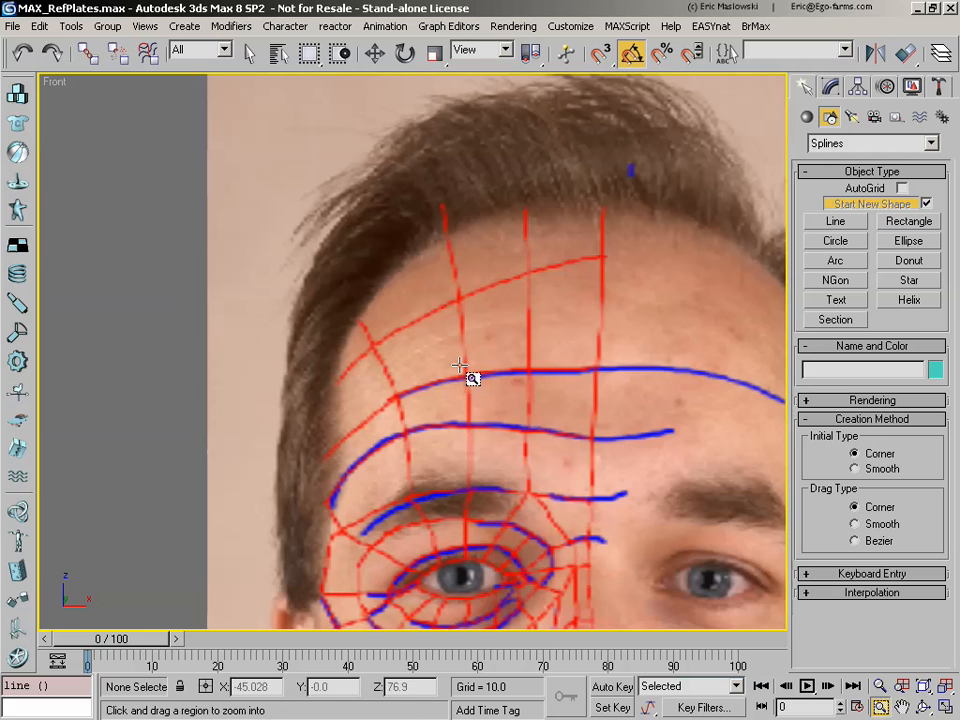
left_click(902, 707)
left_click_drag(660, 425, 503, 406)
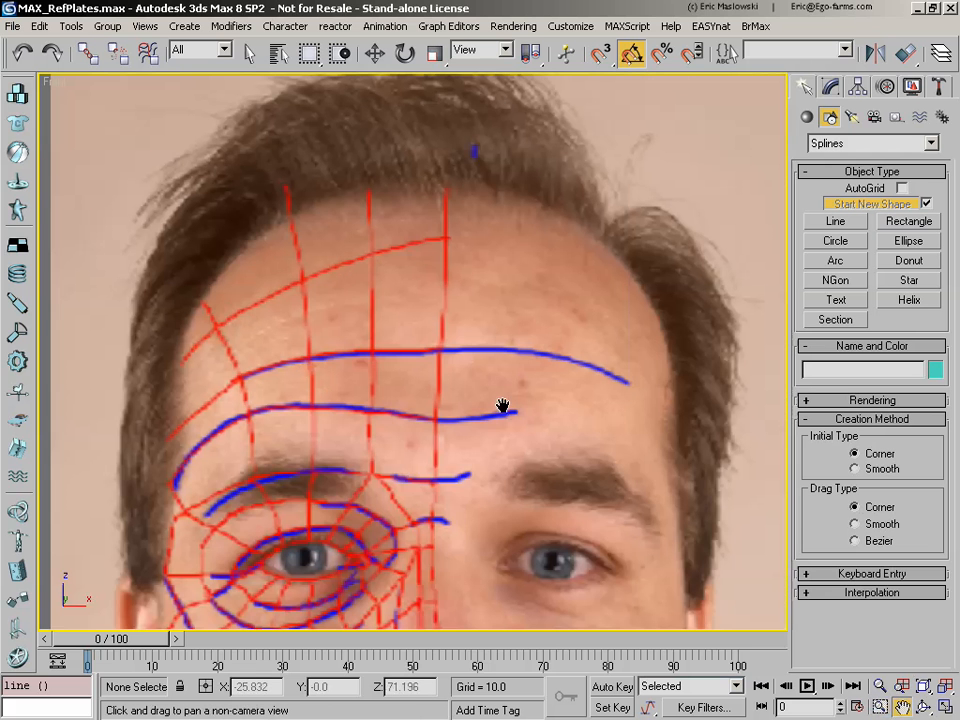
right_click(503, 406)
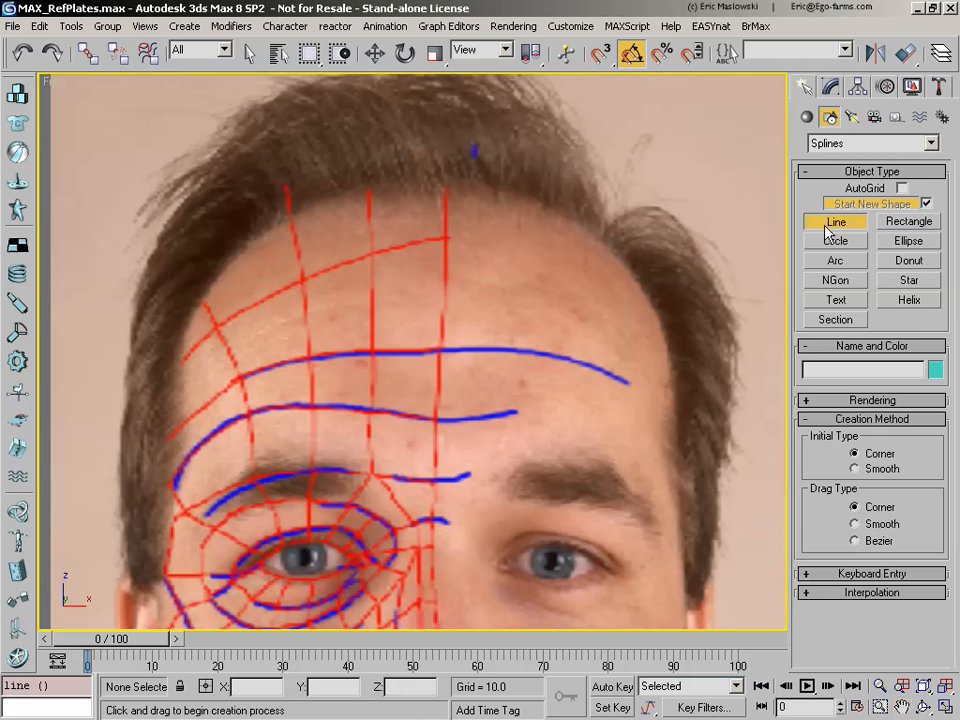
left_click(446, 237)
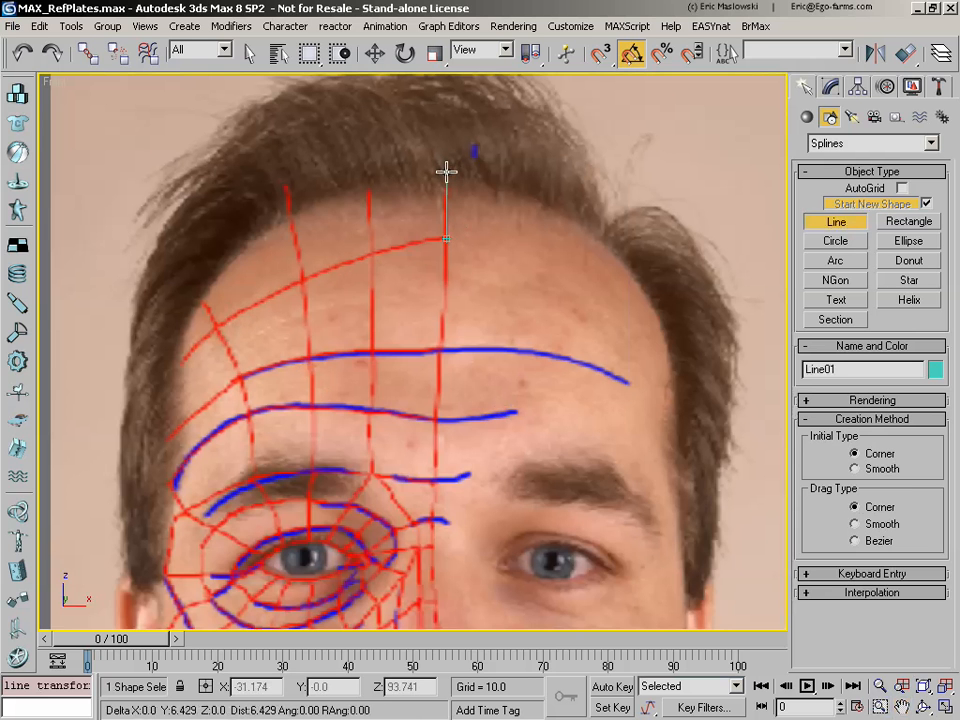
left_click(446, 172)
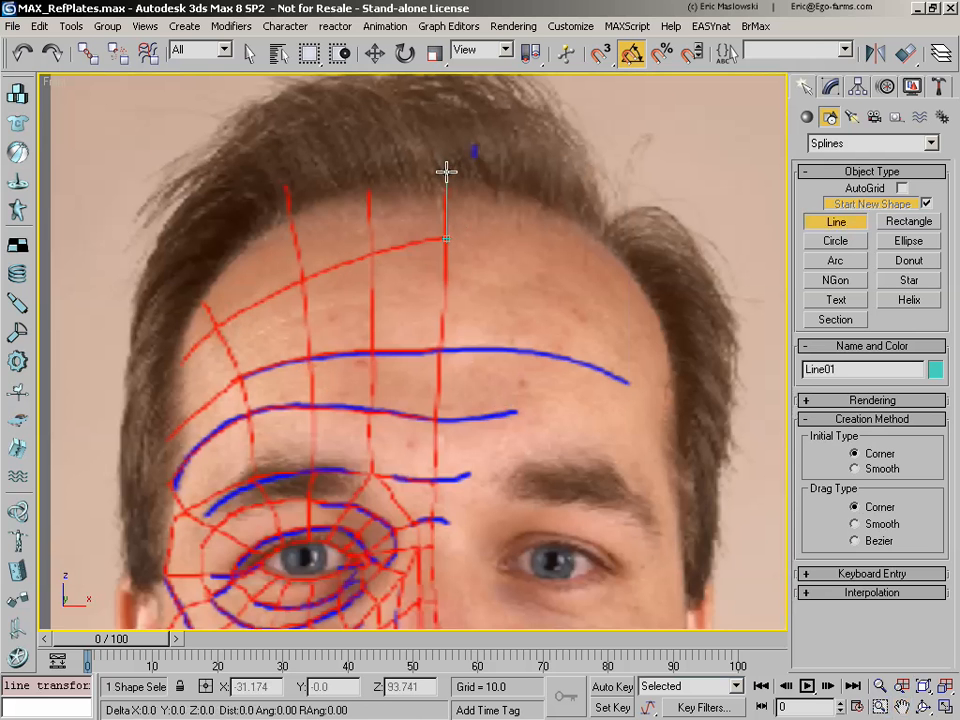
left_click(369, 180)
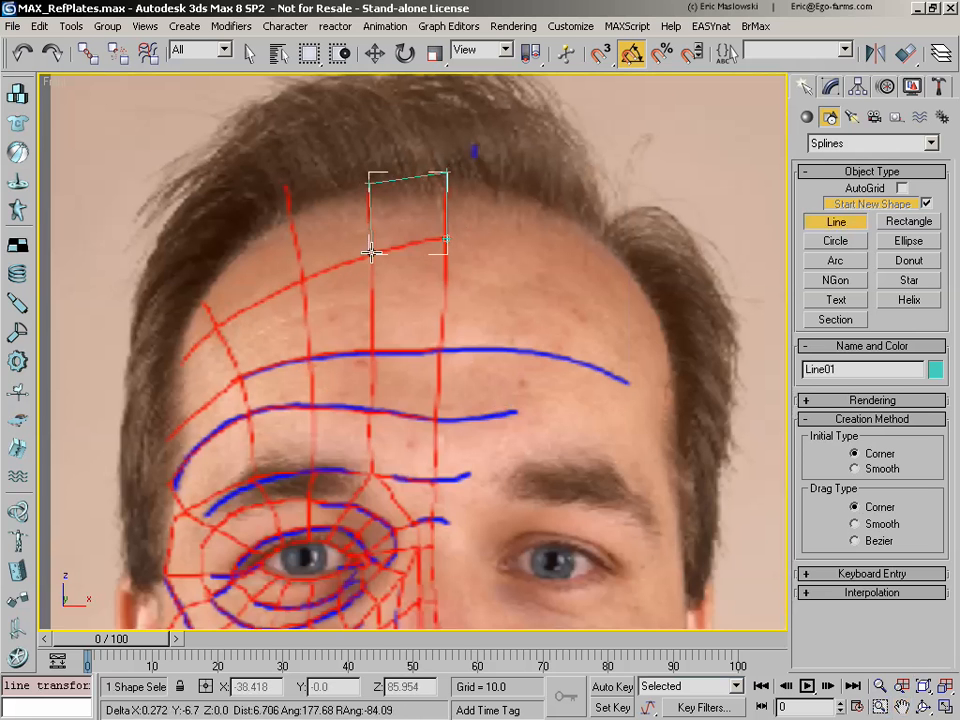
left_click(369, 246)
left_click(447, 239)
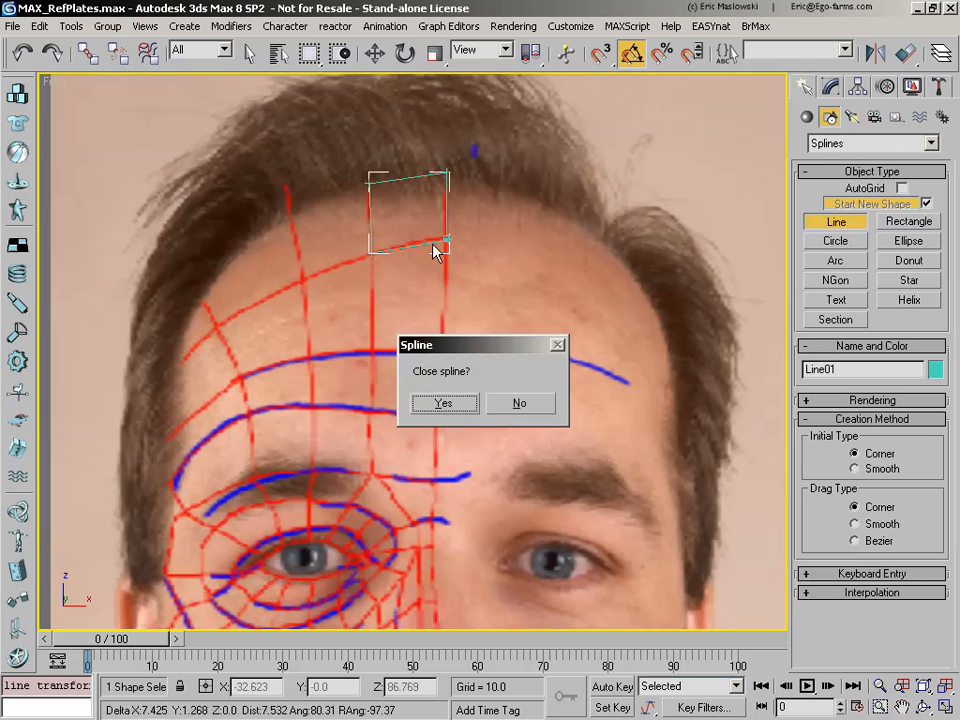
left_click(448, 406)
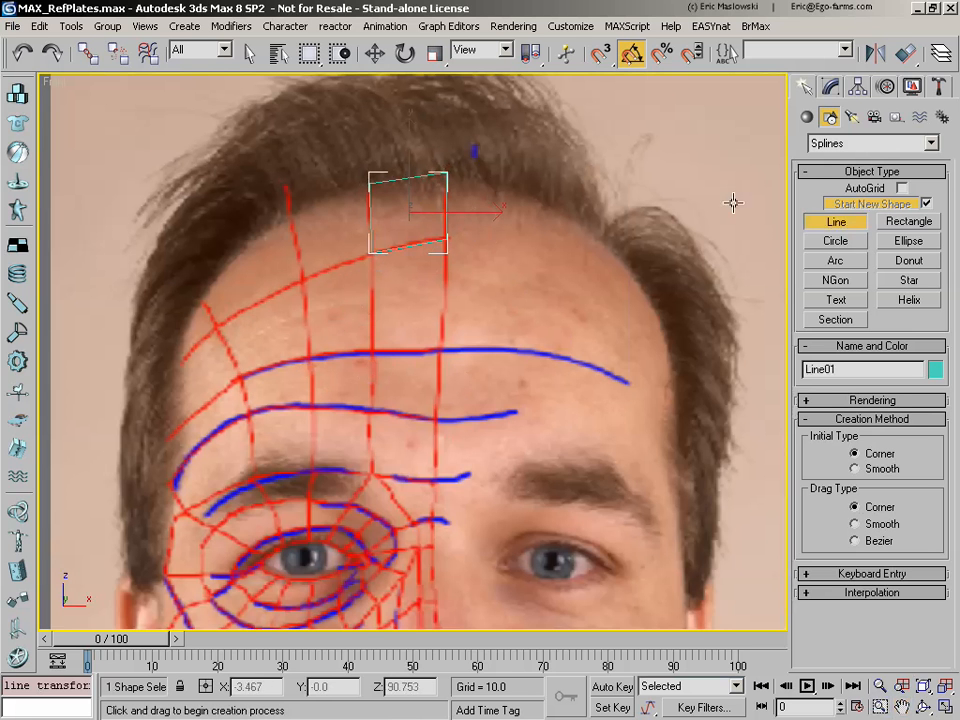
Step: Turn on 3D snapping with Vertex as the only snap target
left_click(600, 55)
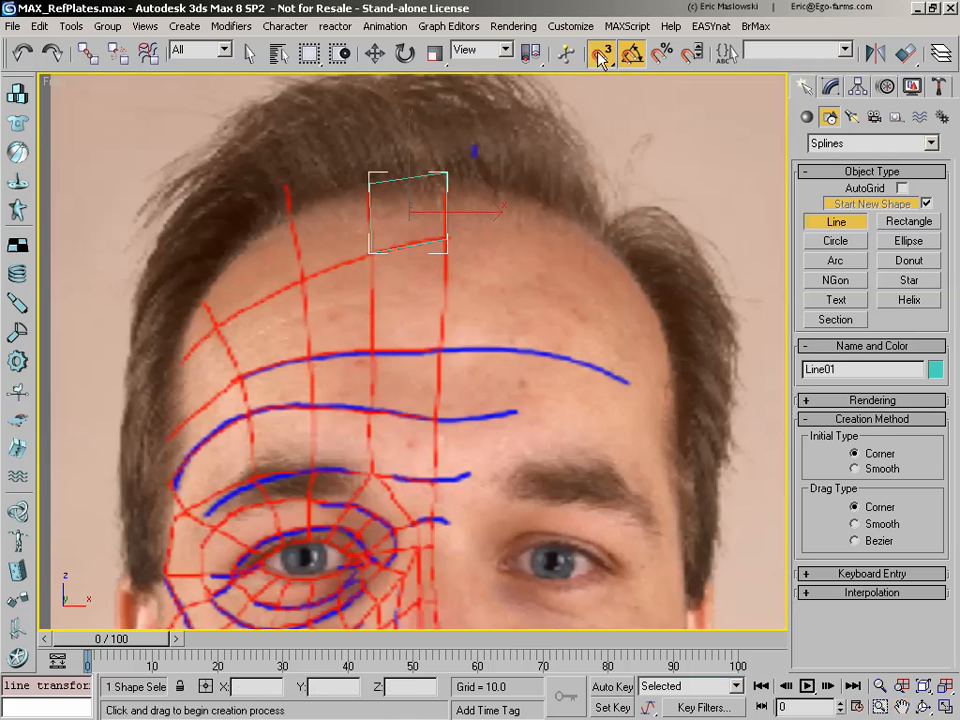
right_click(600, 55)
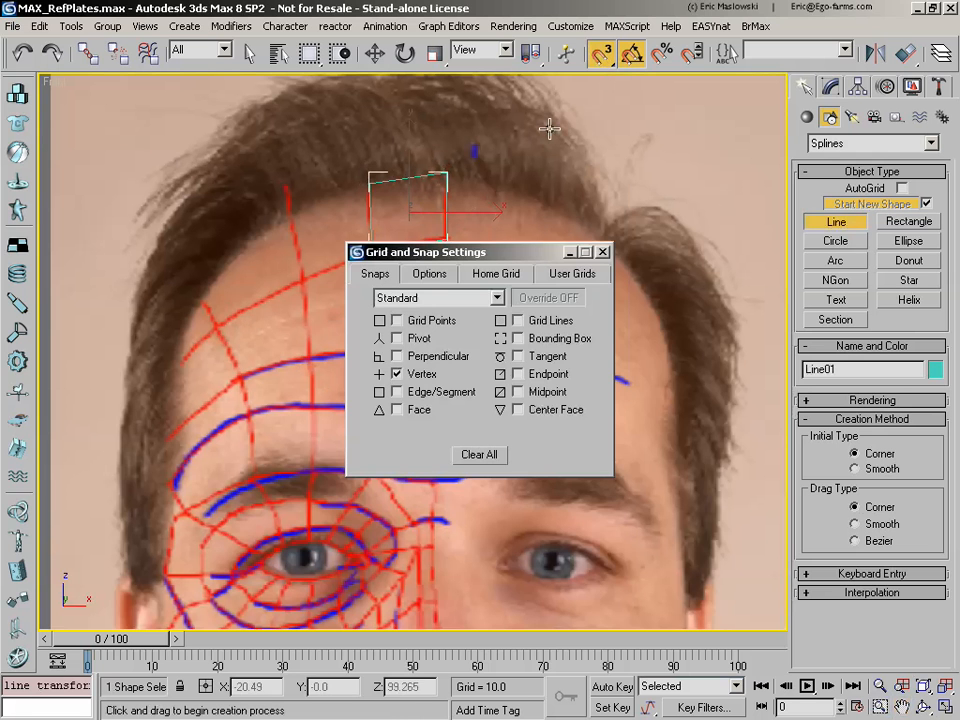
left_click_drag(463, 274, 610, 413)
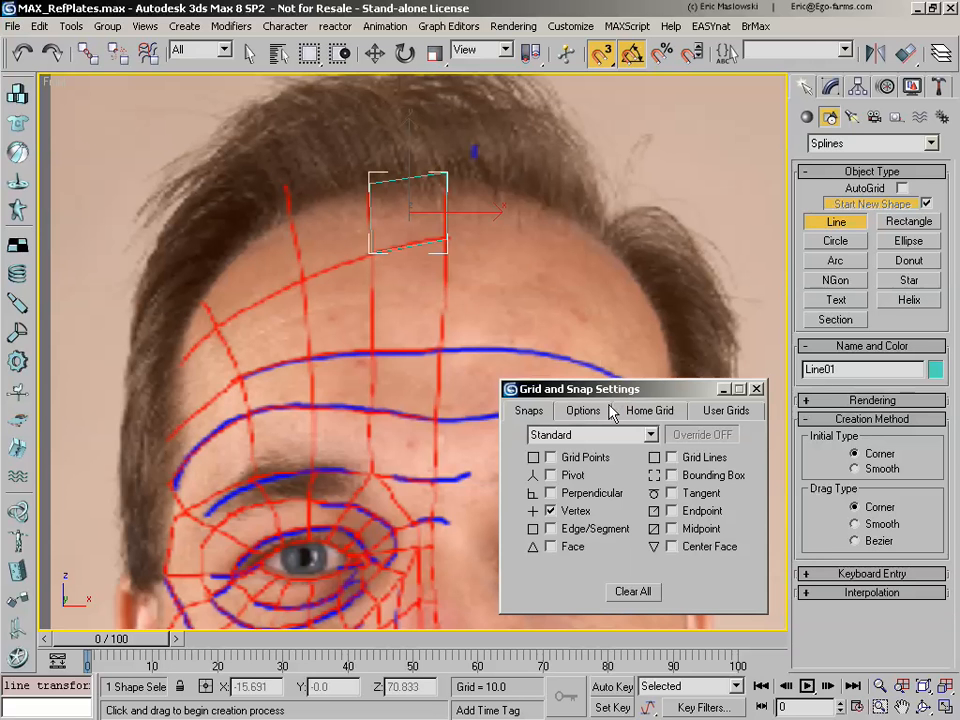
left_click(552, 458)
left_click(551, 458)
left_click(757, 390)
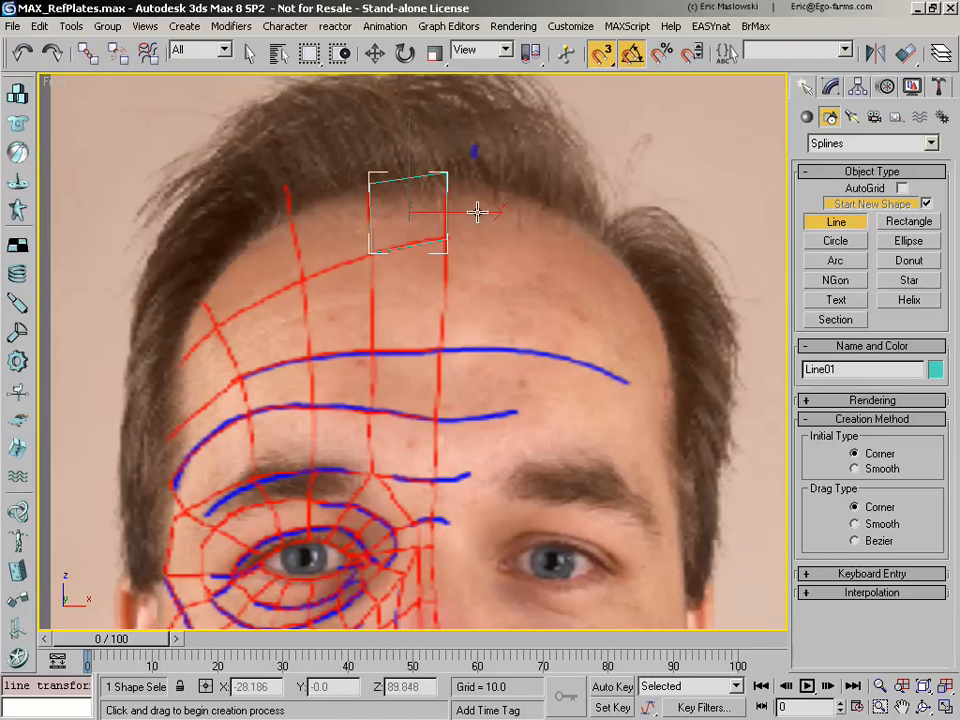
Step: Trace the second forehead cell along the centre line as a closed line, down to the upper blue contour, snapping to the first cell's lower corners
left_click(371, 253)
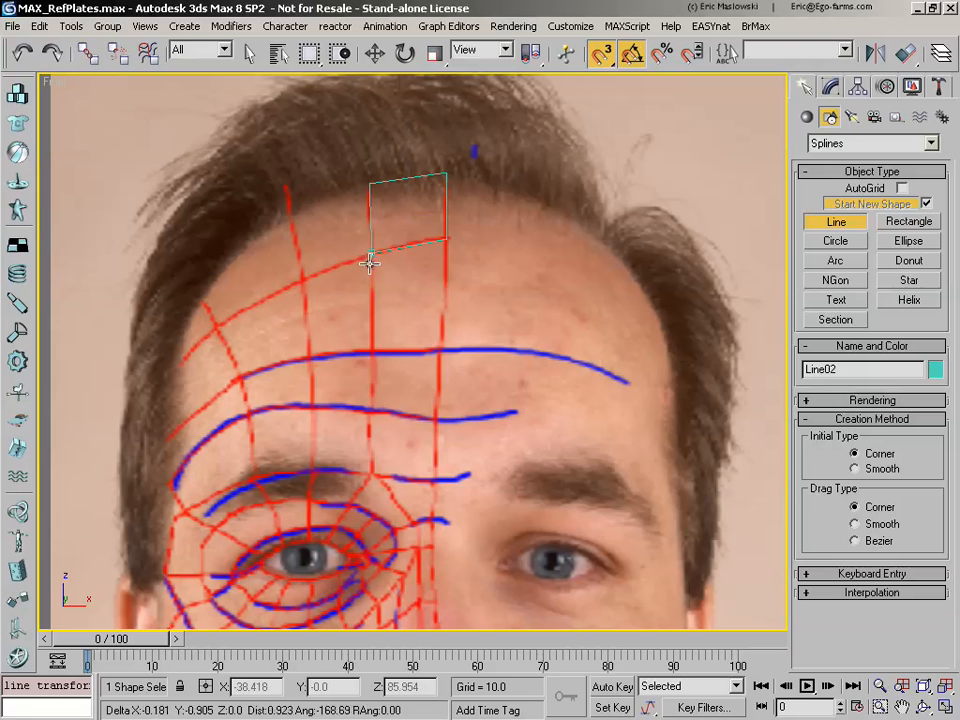
left_click(371, 350)
left_click(446, 350)
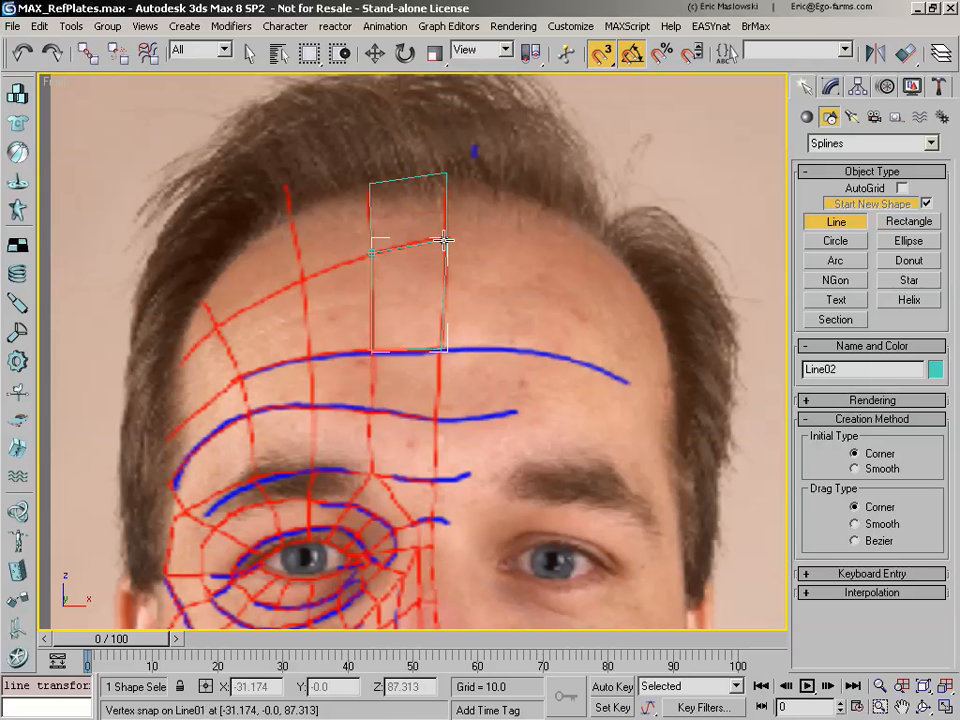
left_click(446, 240)
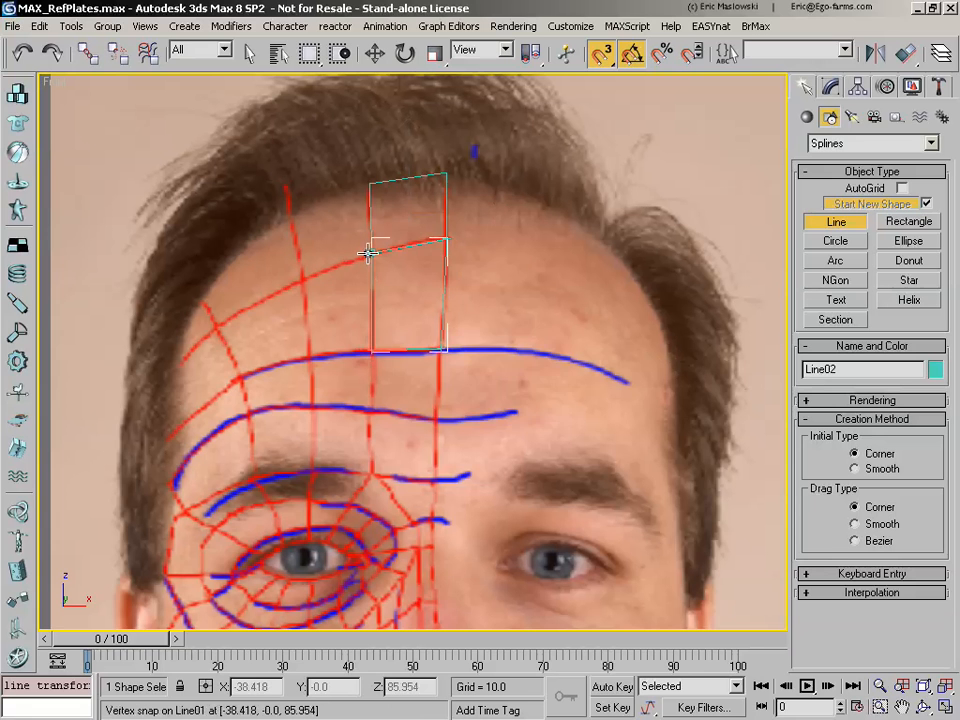
left_click(371, 253)
left_click(443, 404)
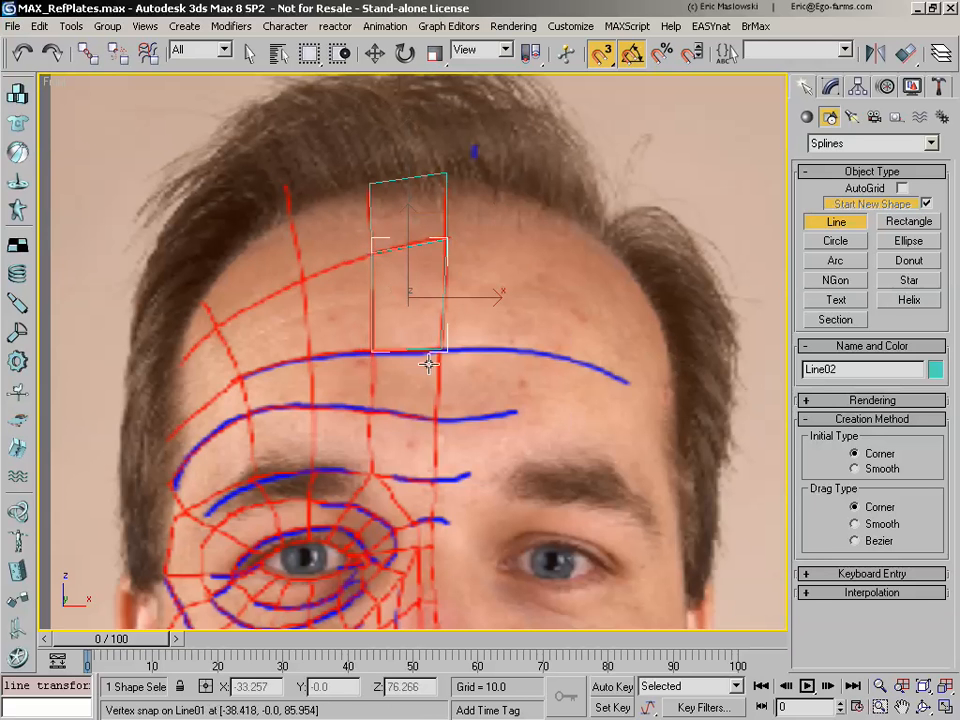
Step: Trace the neighbouring second-row forehead cell on the temple side as a closed four-sided line sharing the snapped vertical edge
left_click(371, 252)
left_click(304, 279)
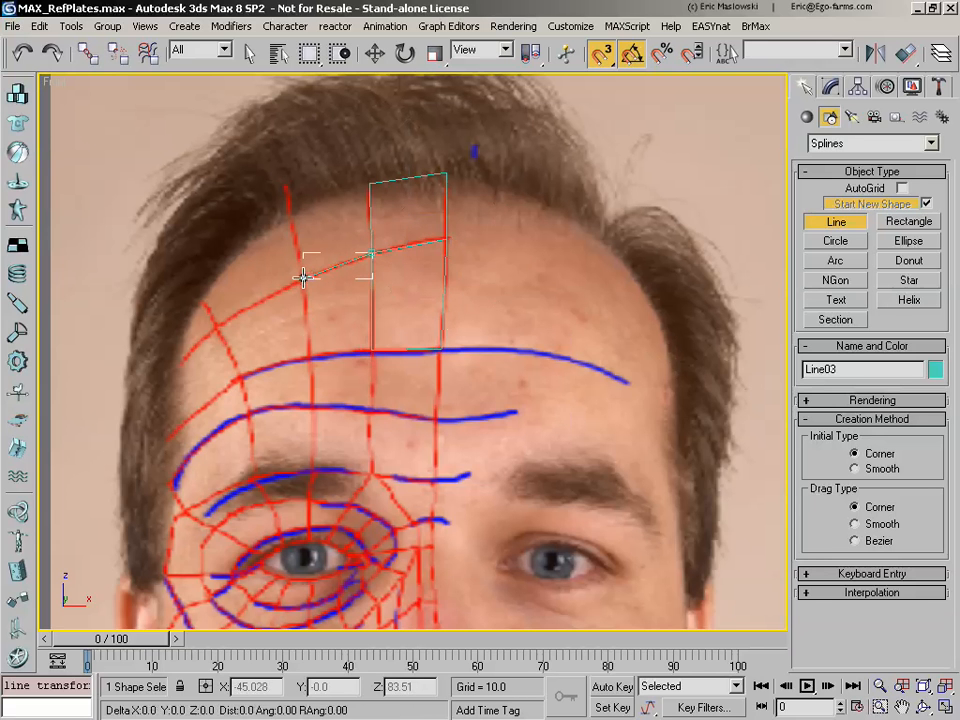
left_click(310, 359)
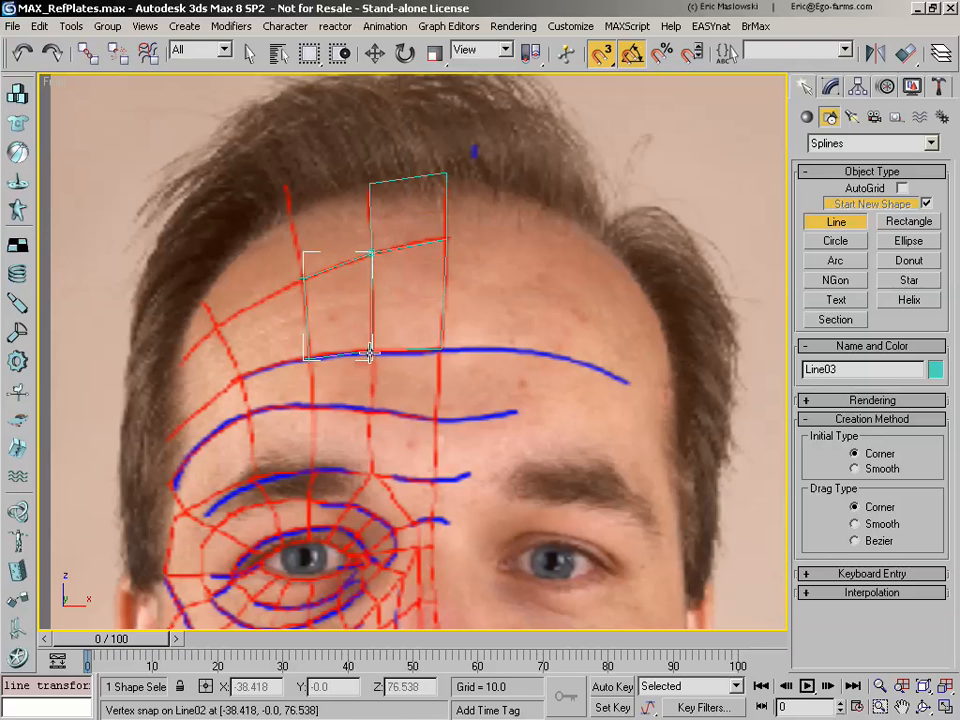
left_click(369, 353)
left_click(371, 253)
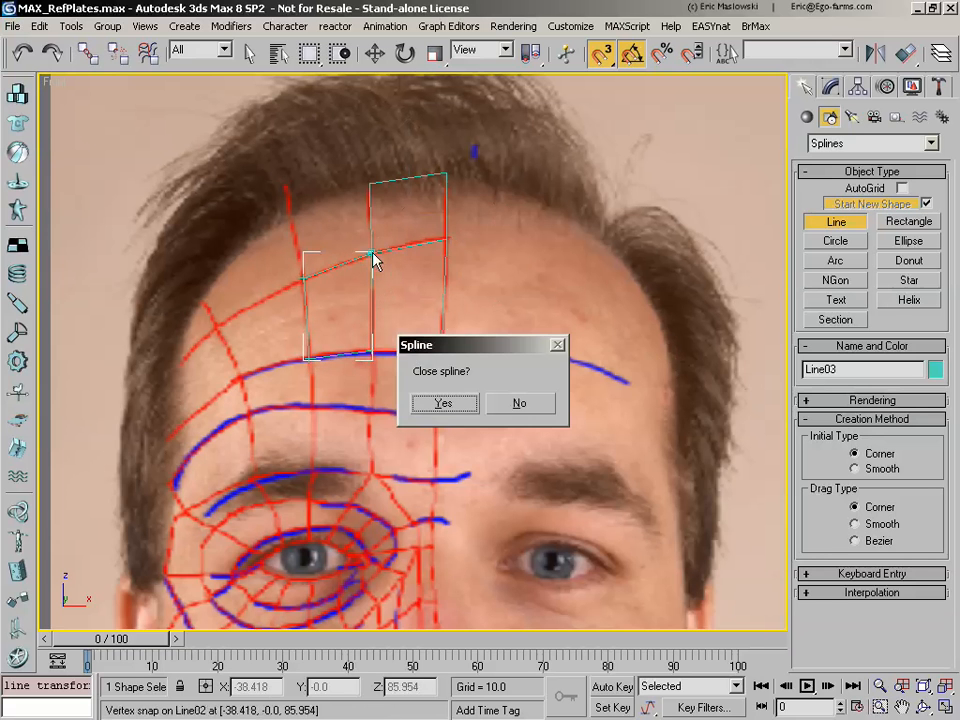
left_click(443, 406)
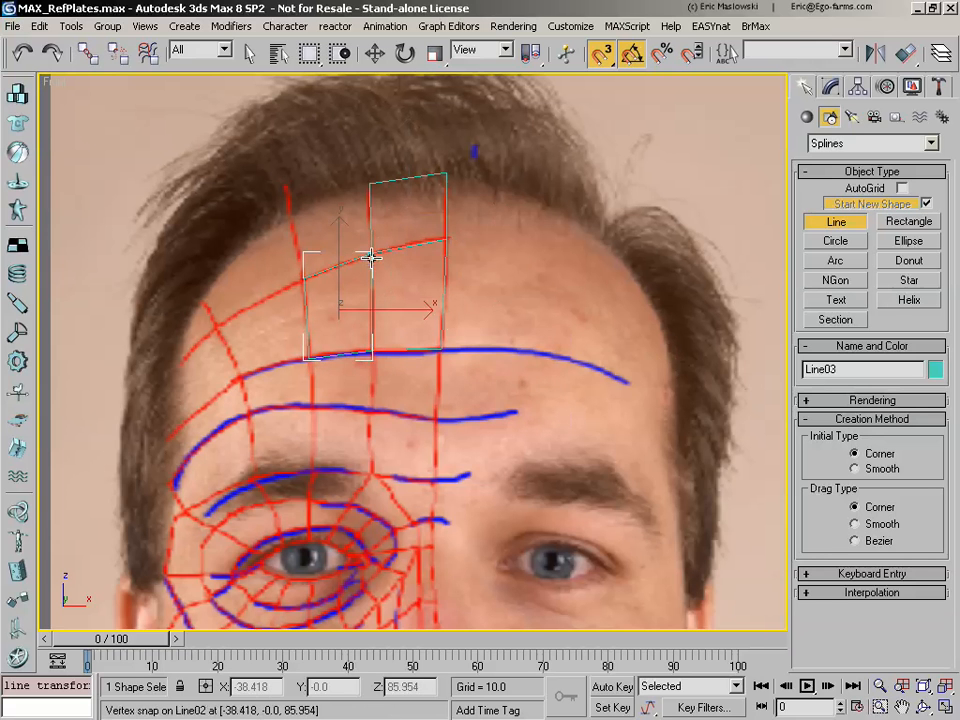
Step: Trace the hairline cell in the second forehead column as a closed line, snapped to the surrounding cells' corners
left_click(370, 184)
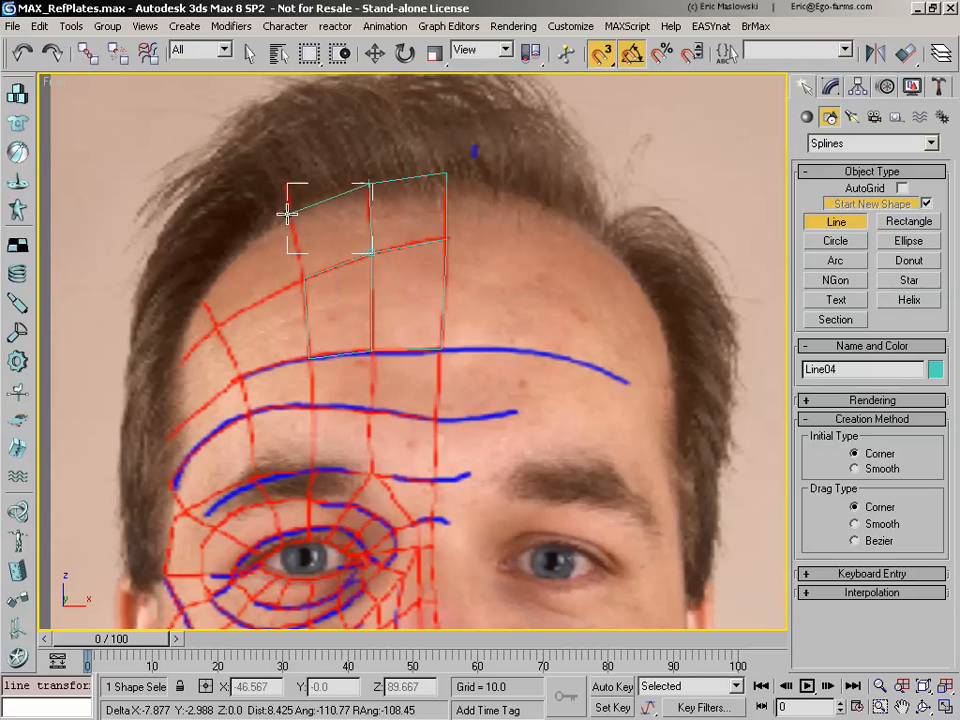
left_click(288, 221)
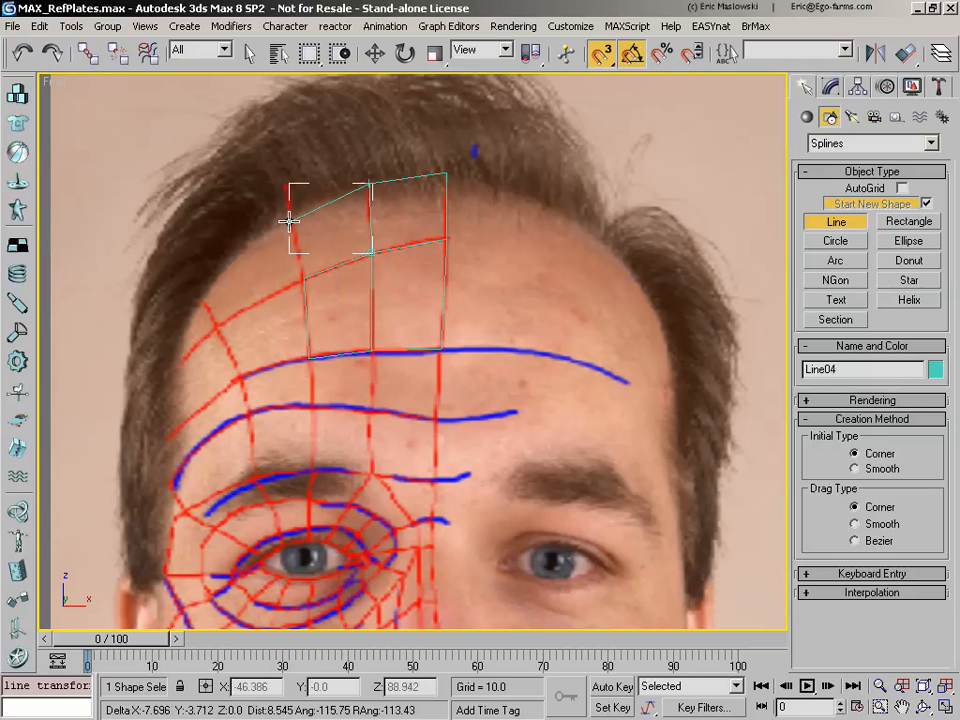
left_click(303, 278)
left_click(374, 250)
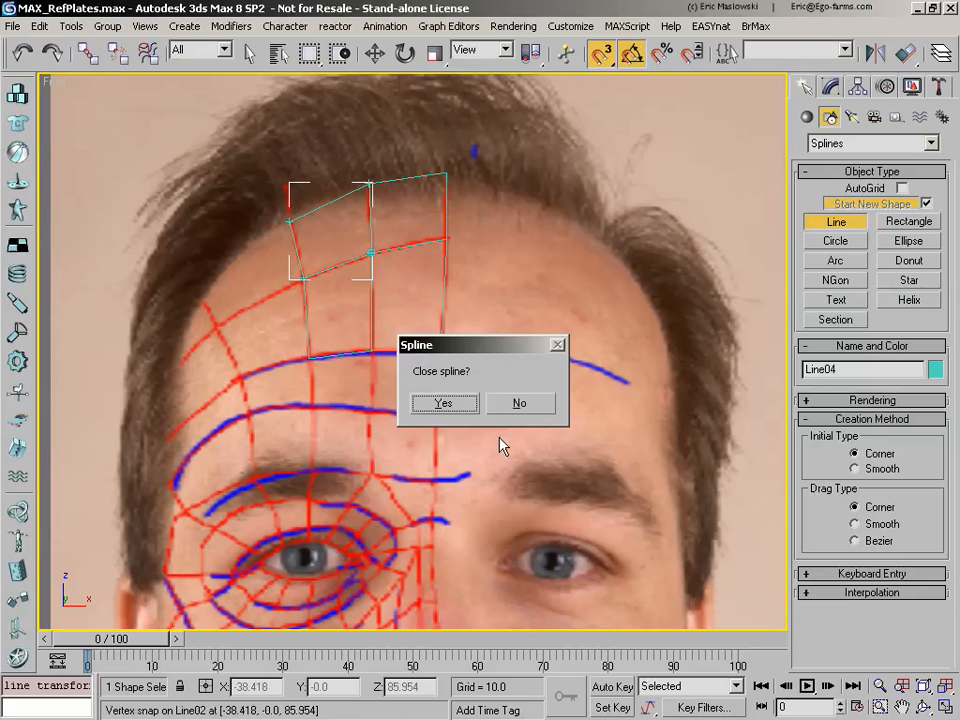
left_click(444, 403)
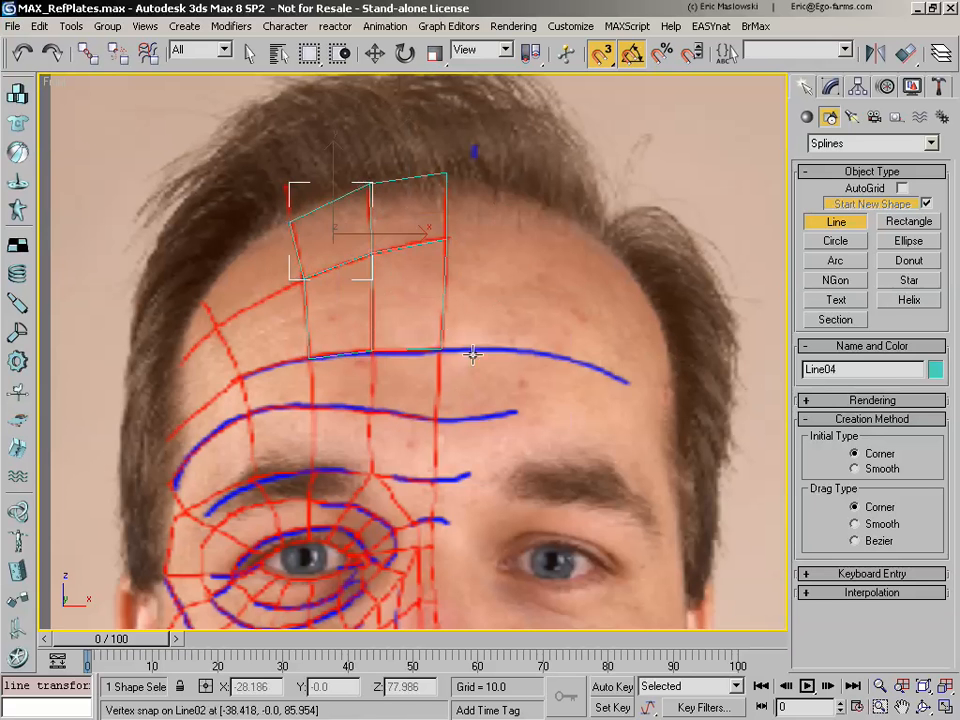
Step: Trace the centre-line forehead cell between the upper and second blue contours as a closed four-sided line
left_click(372, 352)
left_click(372, 411)
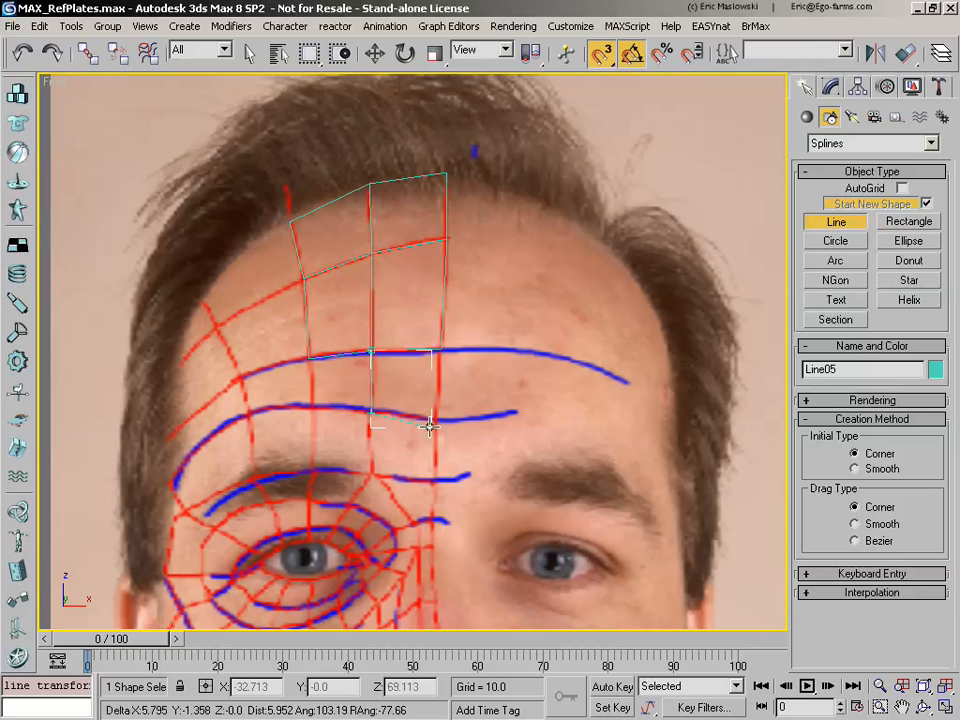
left_click(440, 420)
left_click(440, 350)
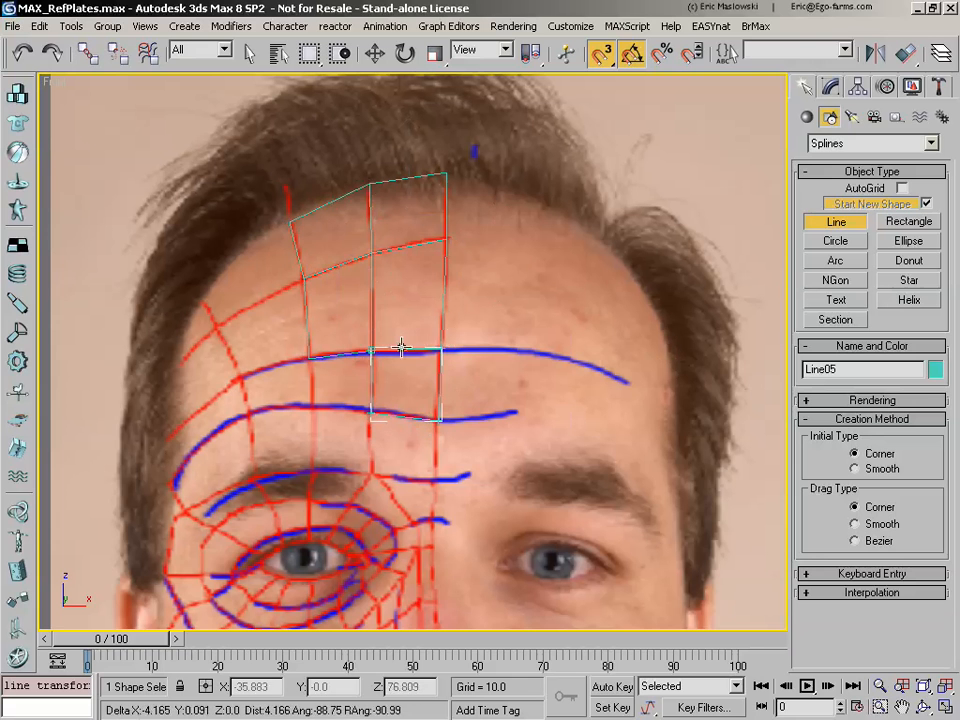
left_click(371, 353)
left_click(439, 403)
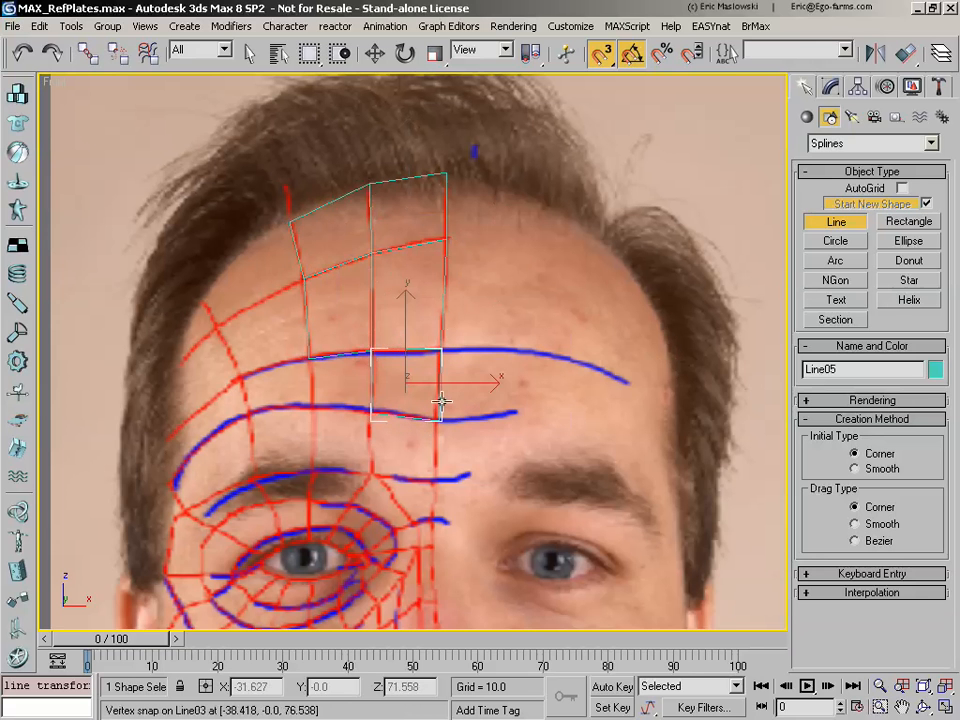
Step: Trace the second-column forehead cell between the upper and second blue contours as a closed line, snapped to the adjoining corners
left_click(370, 352)
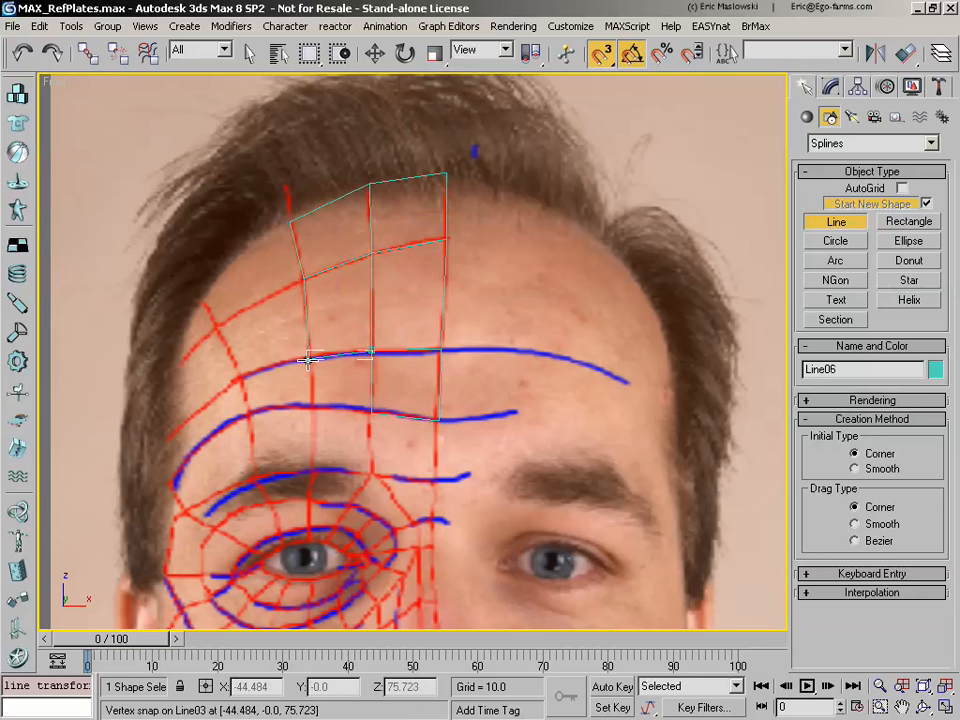
left_click(308, 360)
left_click(309, 404)
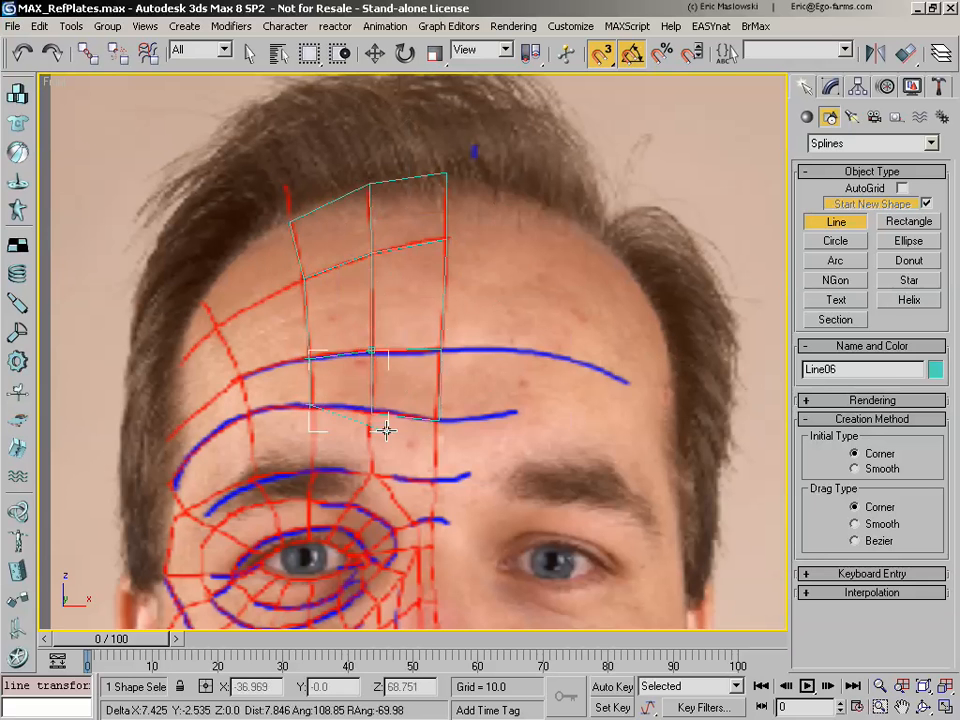
left_click(372, 408)
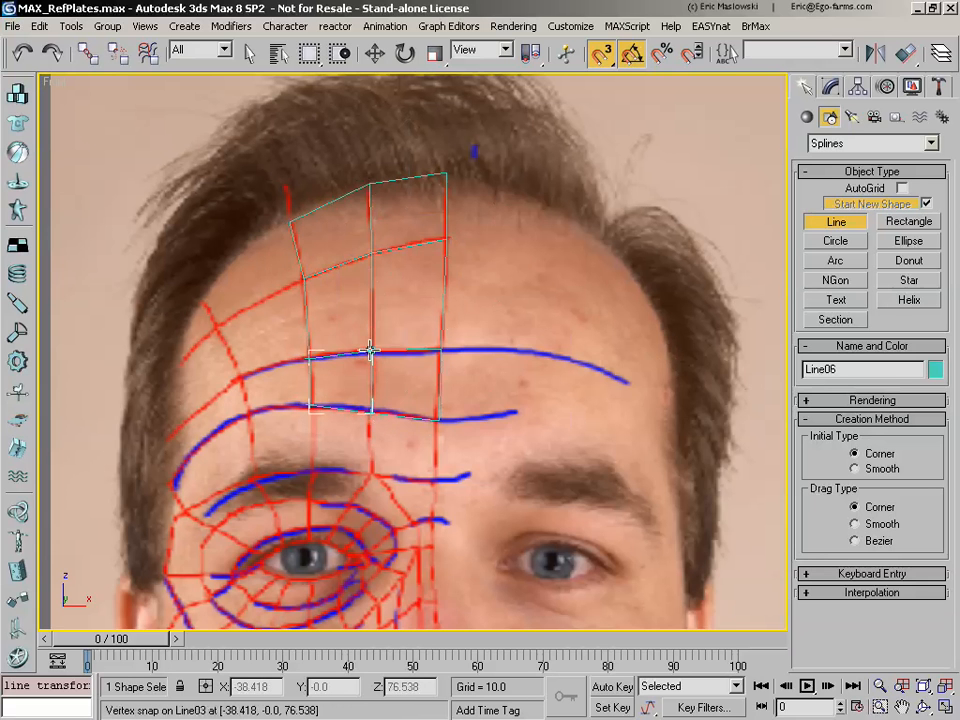
left_click(370, 352)
left_click(443, 403)
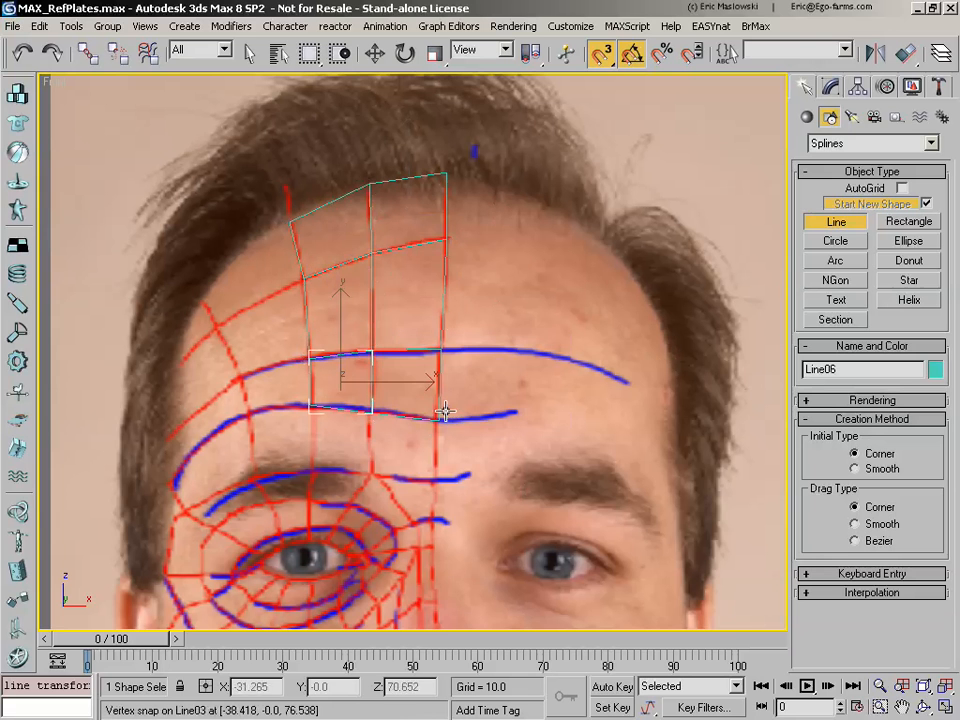
Step: Trace the cell between the eyebrow's inner end and the inner eye-socket contour as a closed line snapped to the neighbouring brow cells
left_click(901, 707)
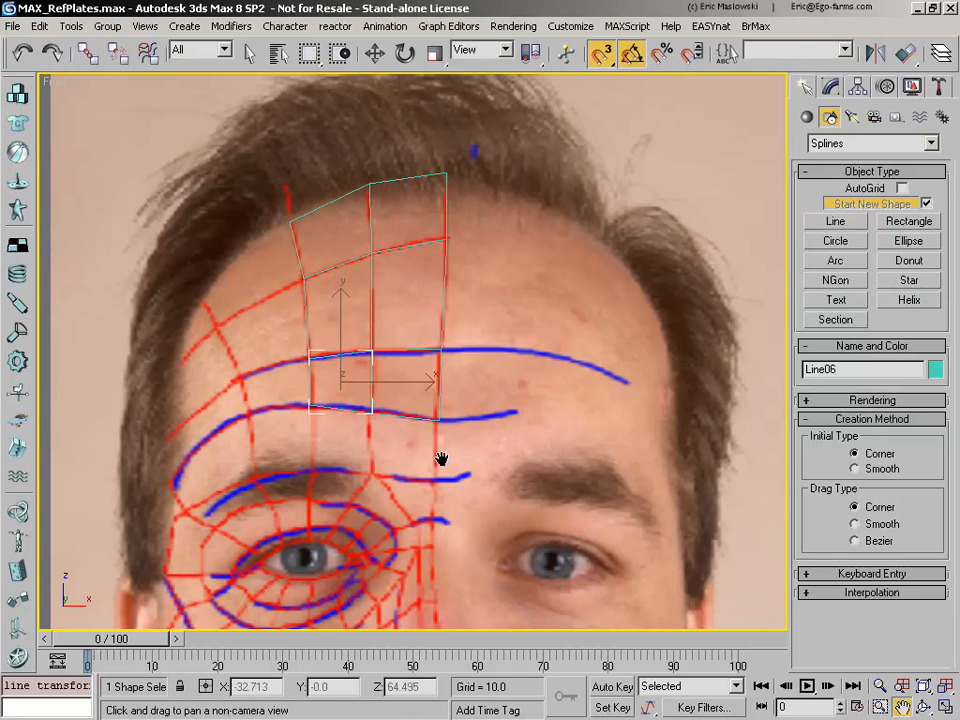
left_click_drag(439, 456, 469, 396)
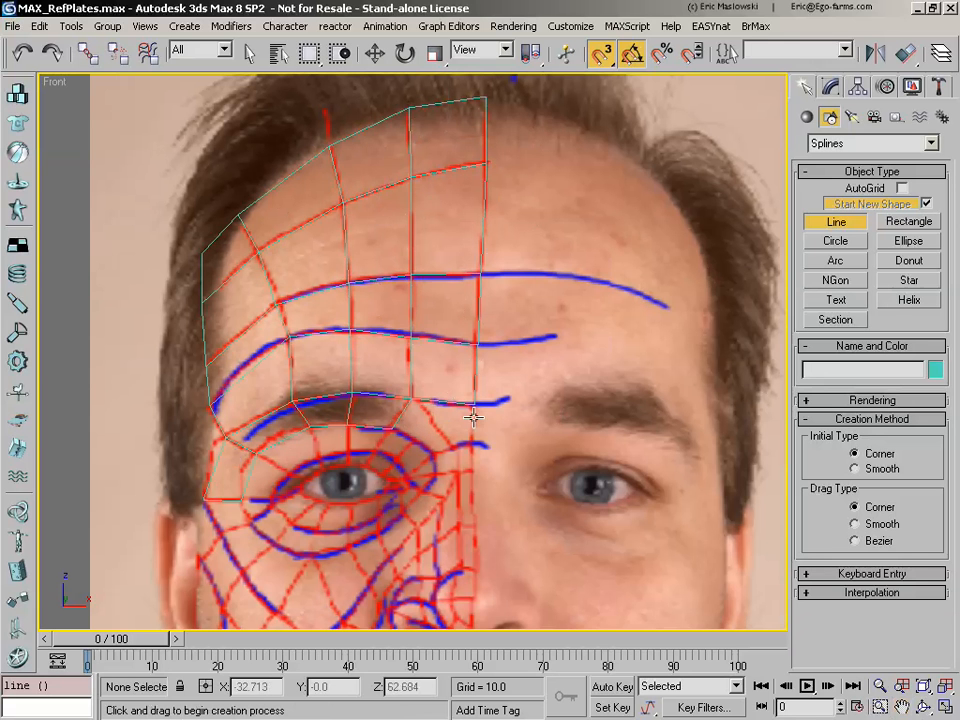
left_click(392, 430)
left_click(432, 452)
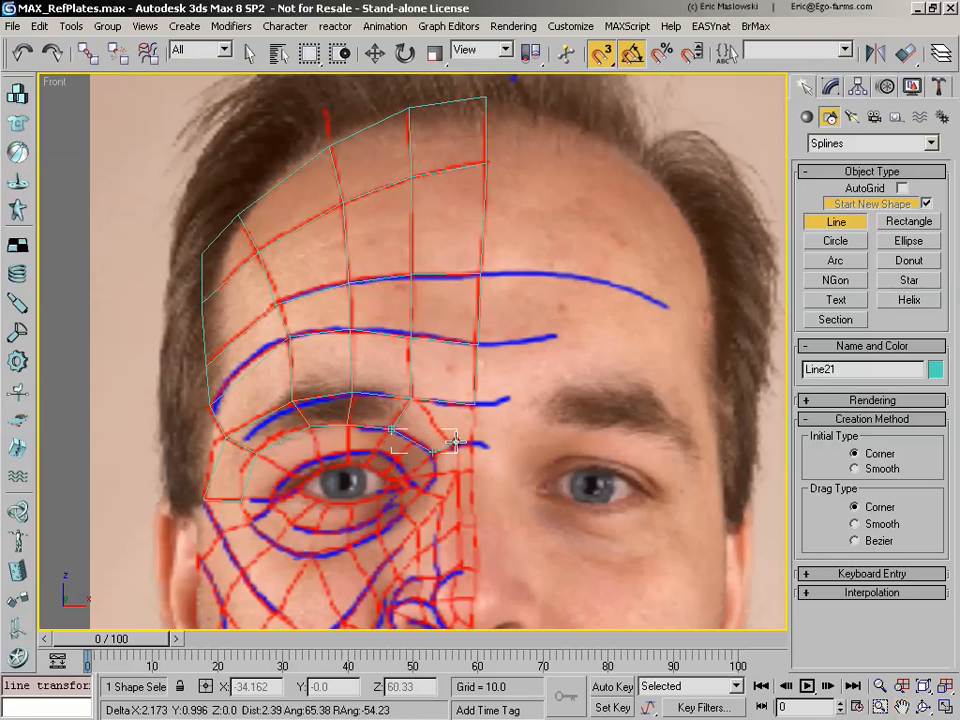
left_click(392, 430)
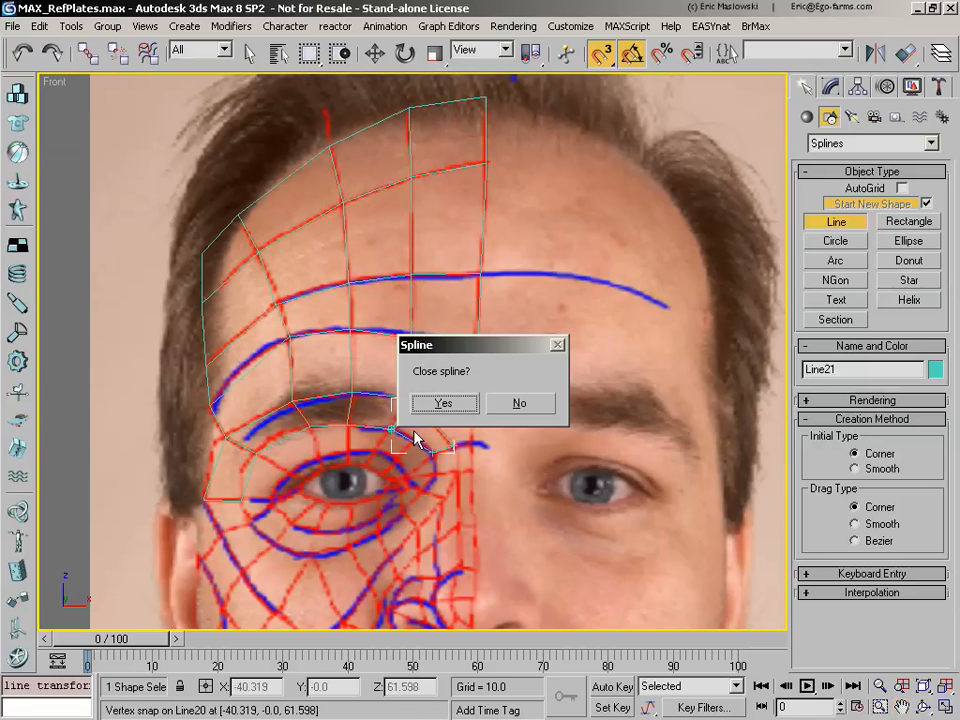
left_click(440, 404)
Step: Trace the nose-bridge cell between the third and fourth blue contours at the centre line as a closed four-sided line
left_click(472, 441)
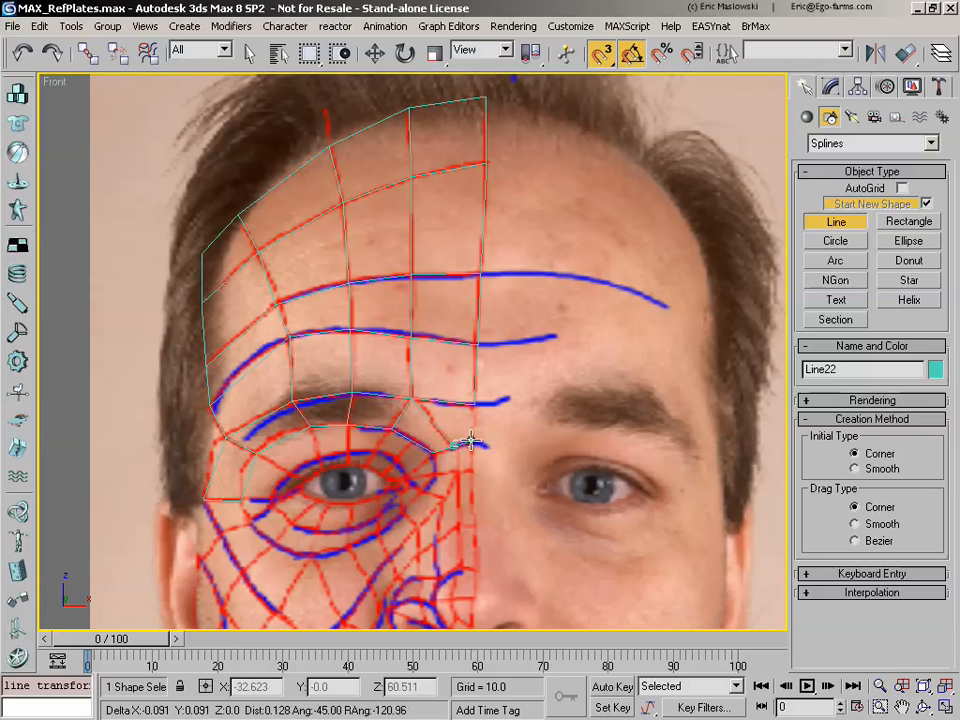
left_click(475, 403)
left_click(411, 399)
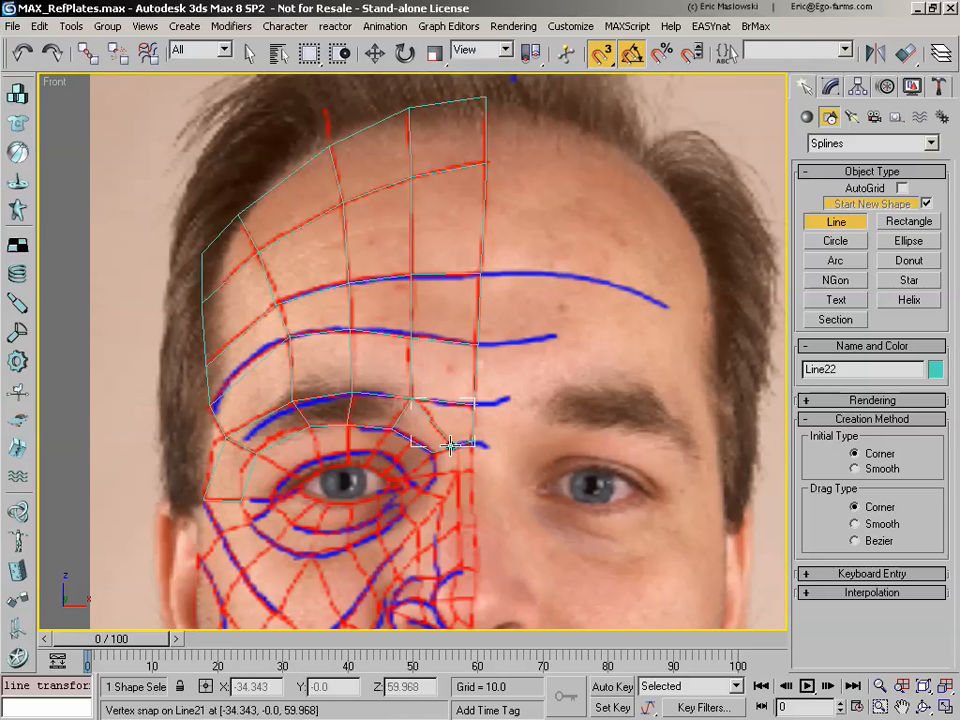
left_click(408, 395)
left_click(440, 401)
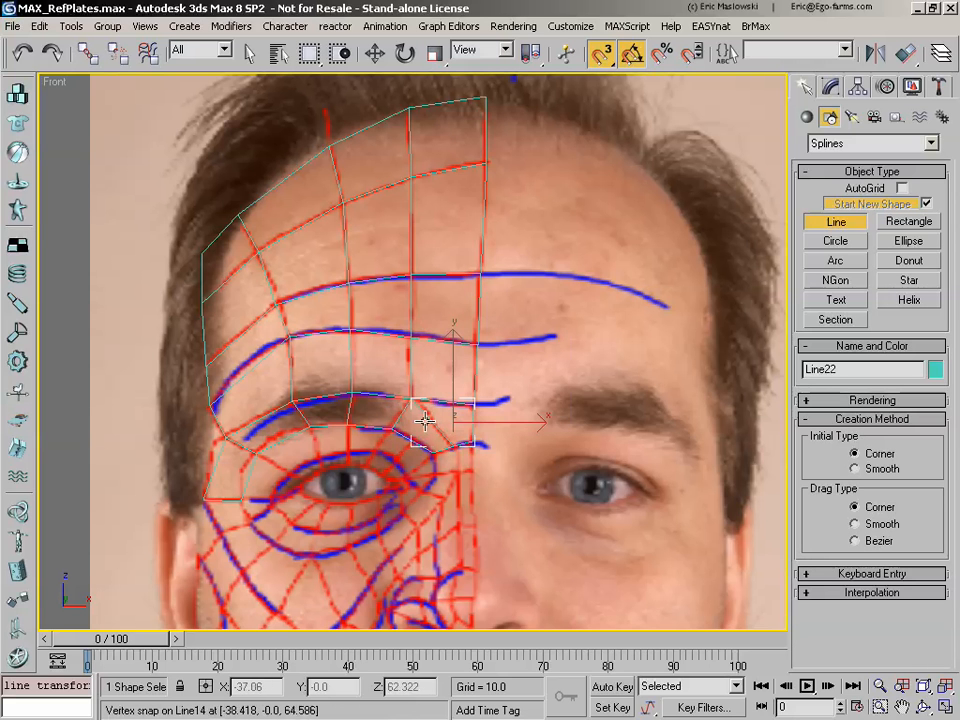
Step: Trace a closed four-sided line from the inner eye-socket contour down to the upper eyelid's edge near the nose
left_click(394, 431)
left_click(368, 432)
left_click(368, 469)
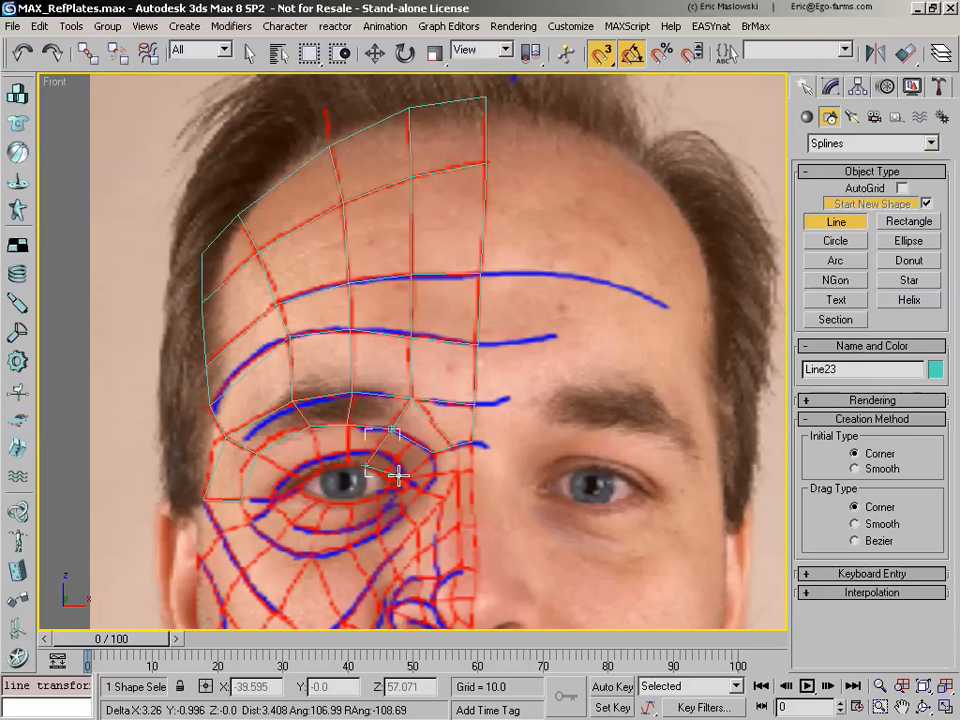
left_click(385, 480)
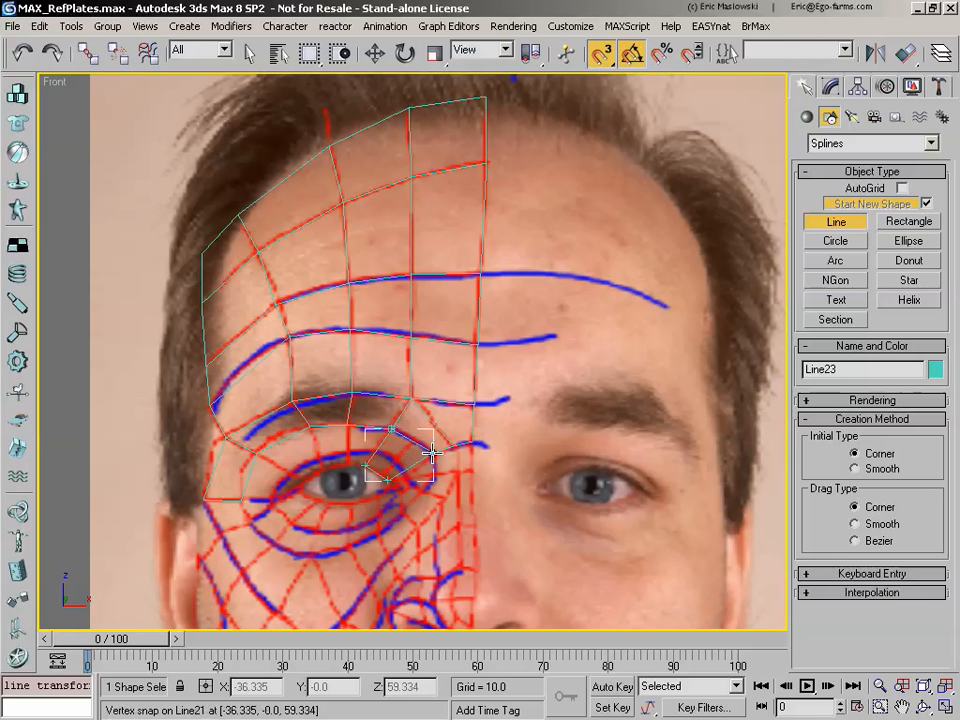
left_click(431, 452)
left_click(394, 431)
left_click(420, 407)
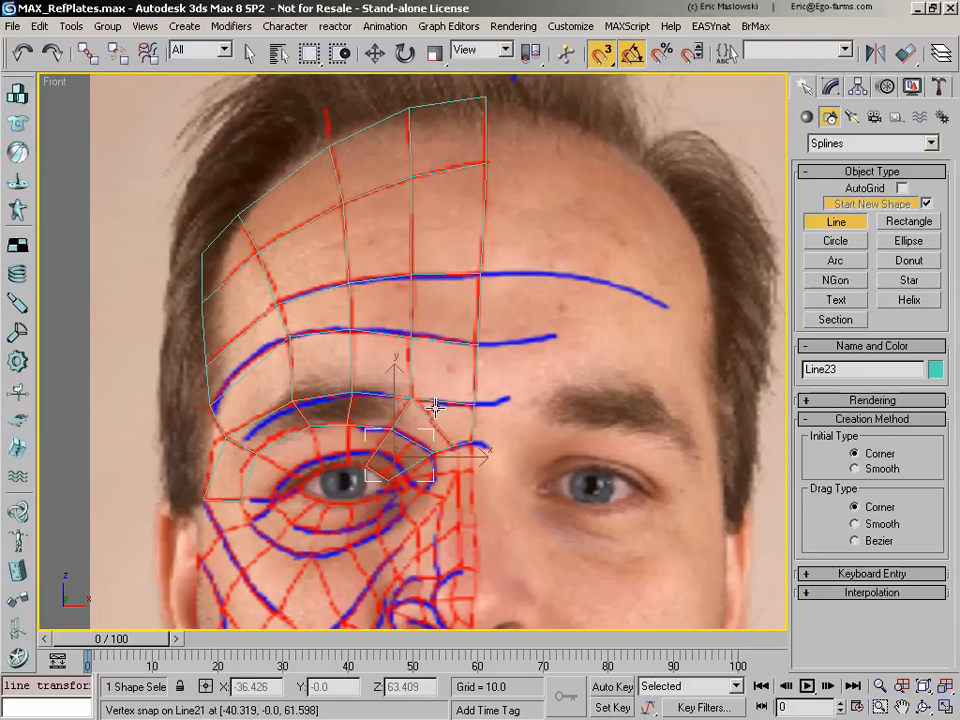
Step: Trace the cell between the brow and the blue upper-eyelid contour, on the temple side of the eye's middle, as a closed line
left_click(313, 427)
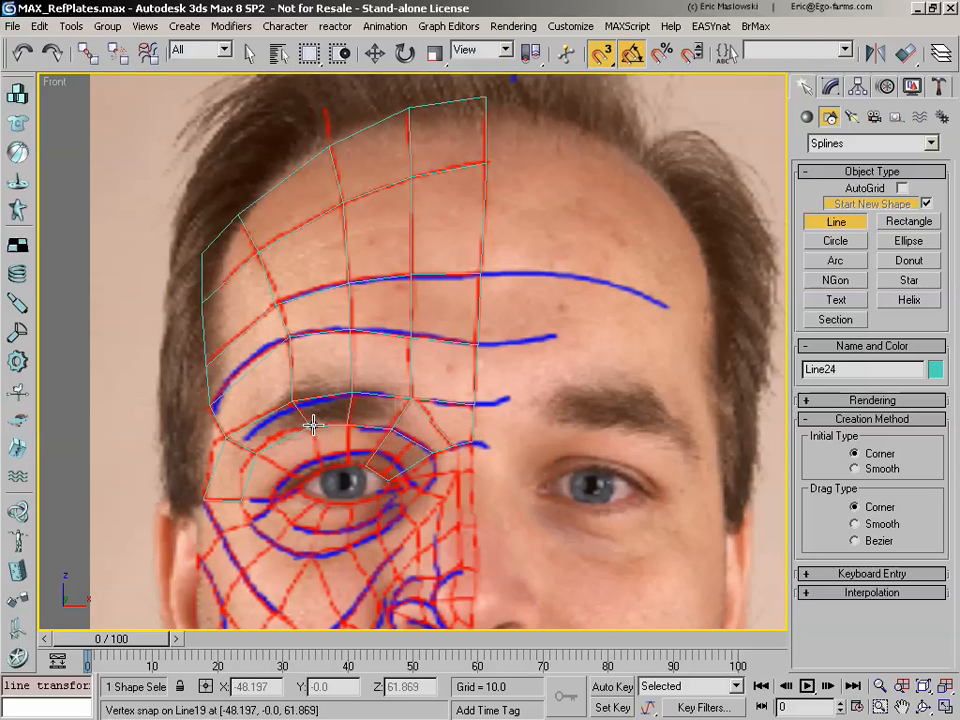
left_click(324, 469)
left_click(349, 463)
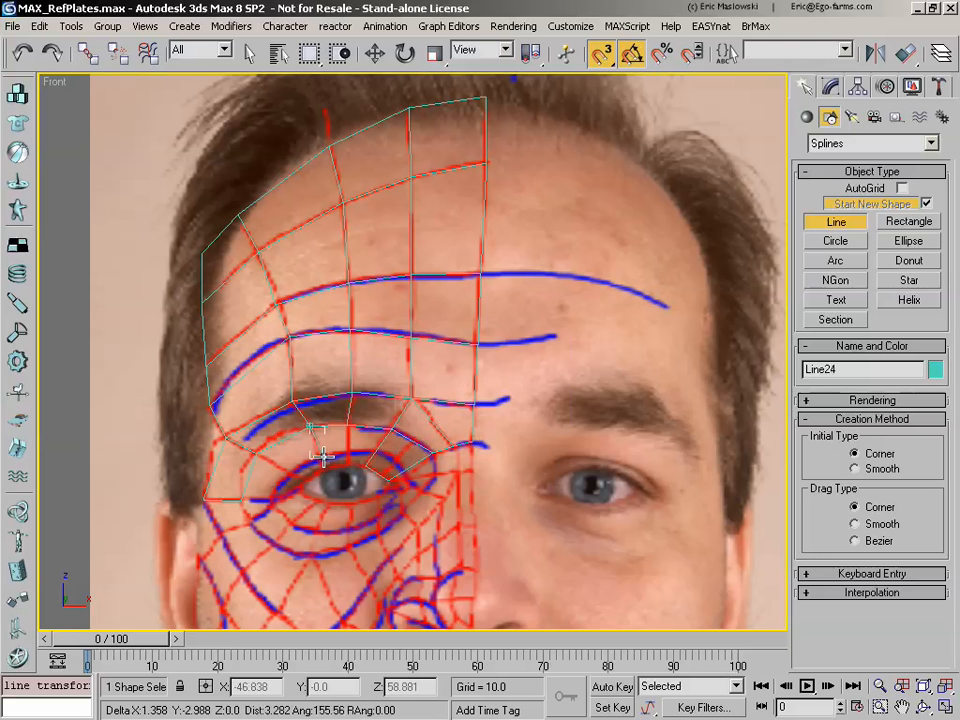
left_click(347, 455)
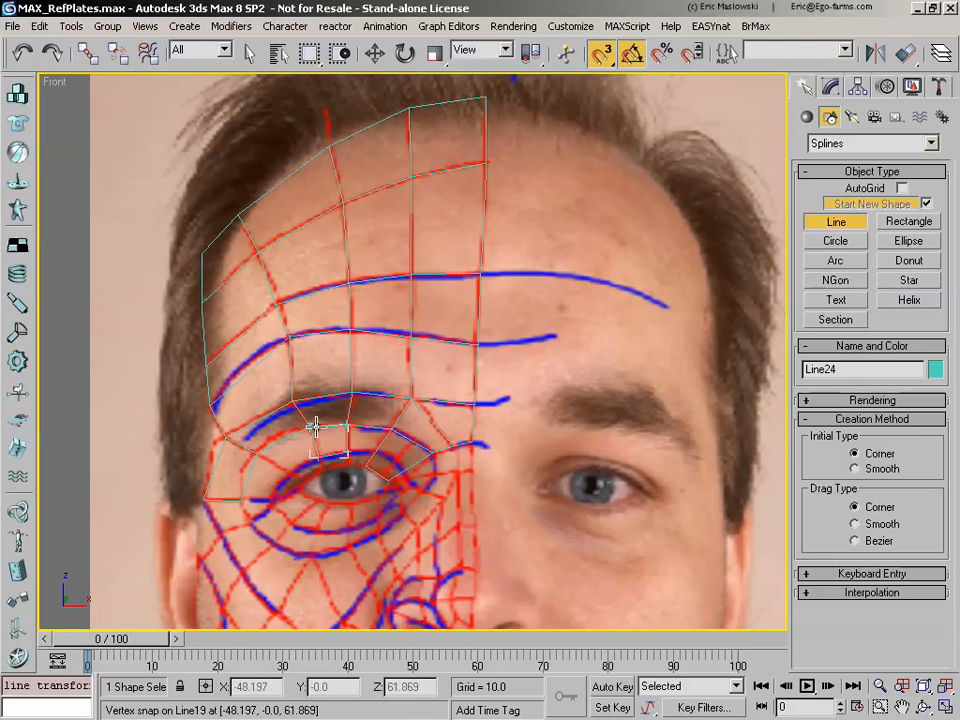
left_click(313, 428)
key("Return")
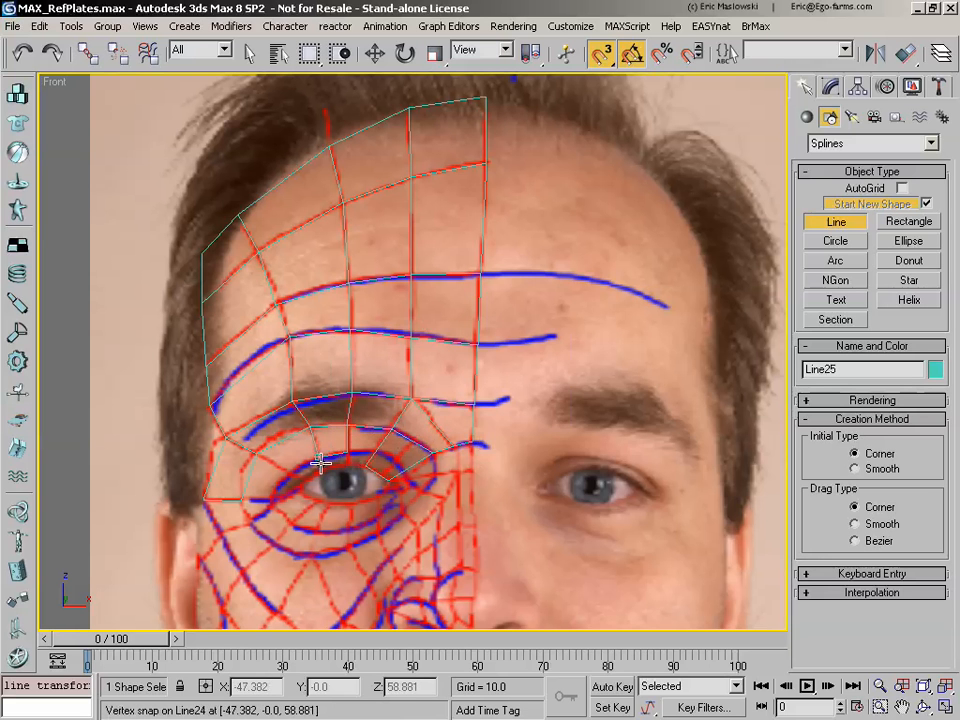
Step: Trace the two narrow upper-eyelid rim cells on either side of the eye's middle as closed lines, snapped to each other
left_click(346, 461)
left_click(319, 460)
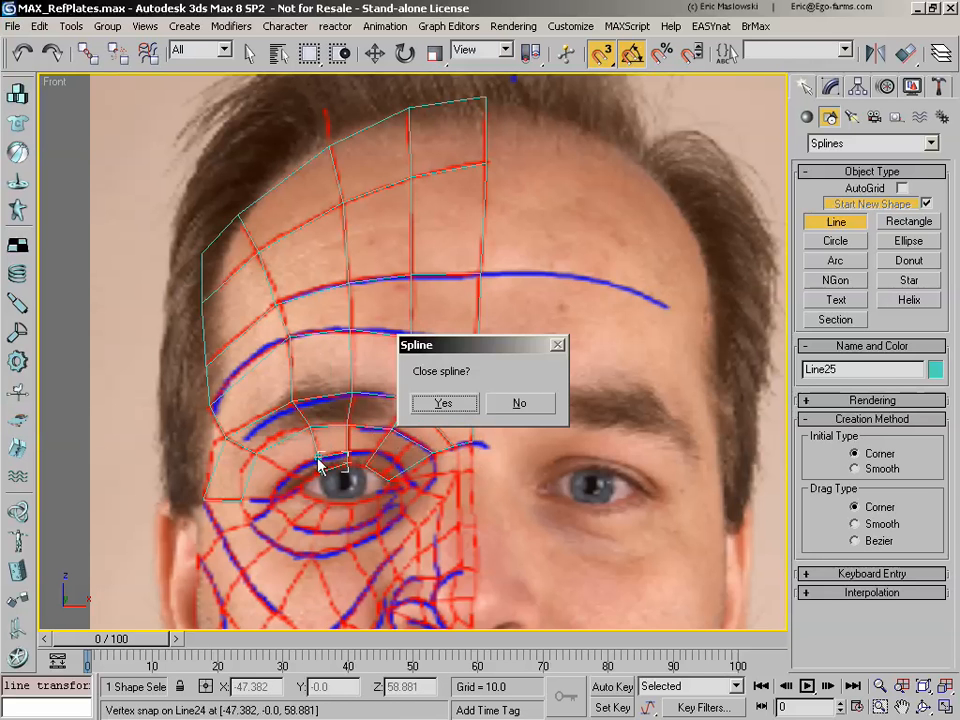
key("Return")
left_click(349, 455)
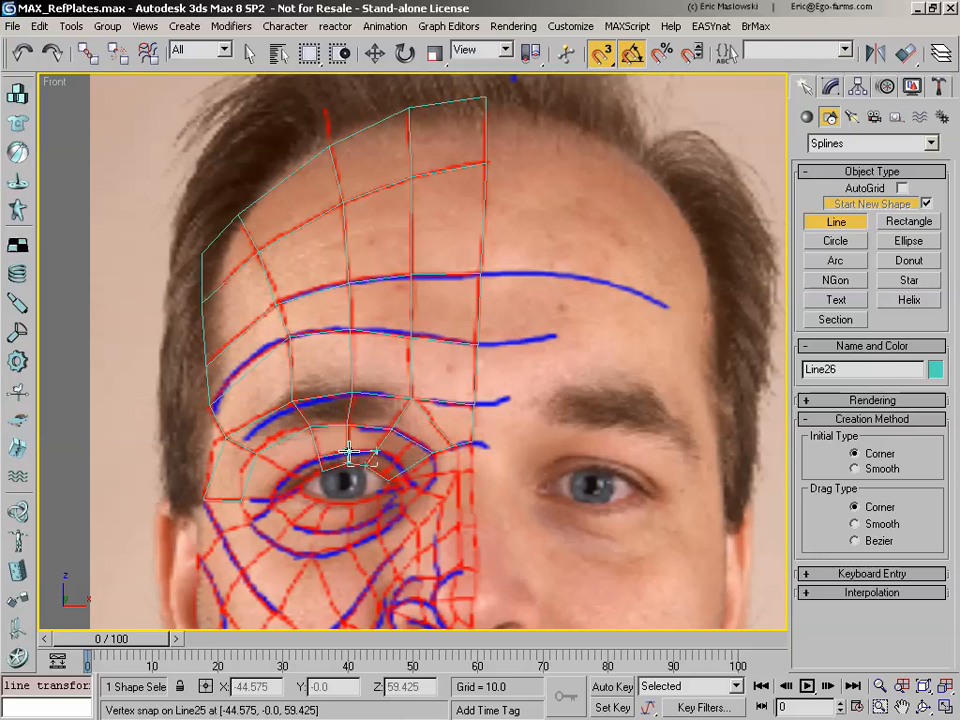
left_click(362, 455)
key("Return")
Step: Trace the cell between the brow and the upper-eyelid contour, on the nose side of the eye's middle, as a closed line
left_click(376, 452)
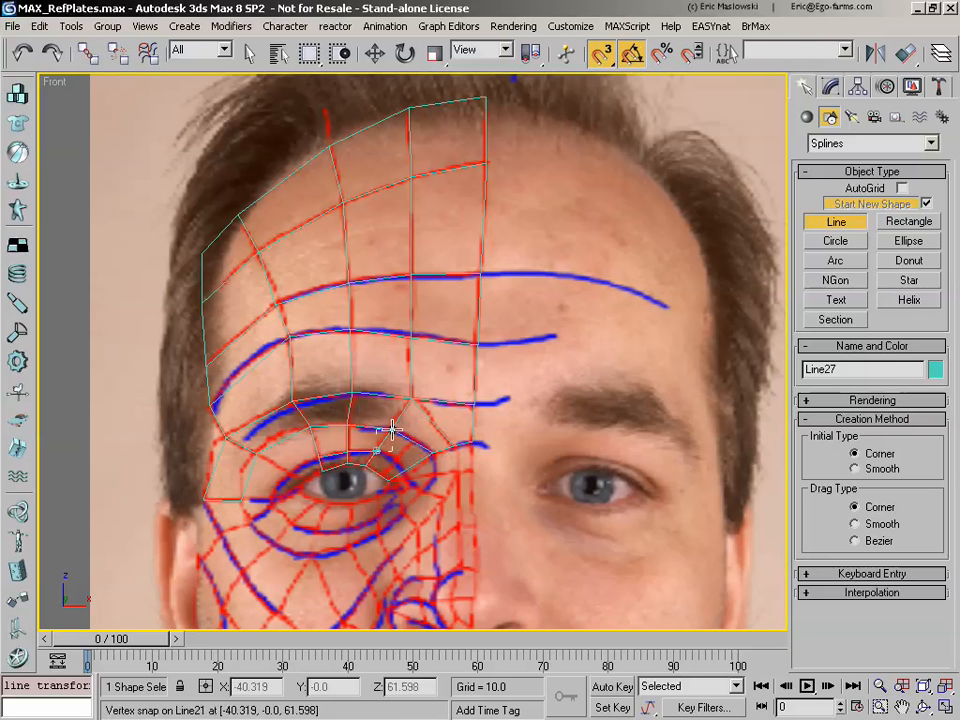
left_click(392, 430)
left_click(348, 427)
left_click(347, 452)
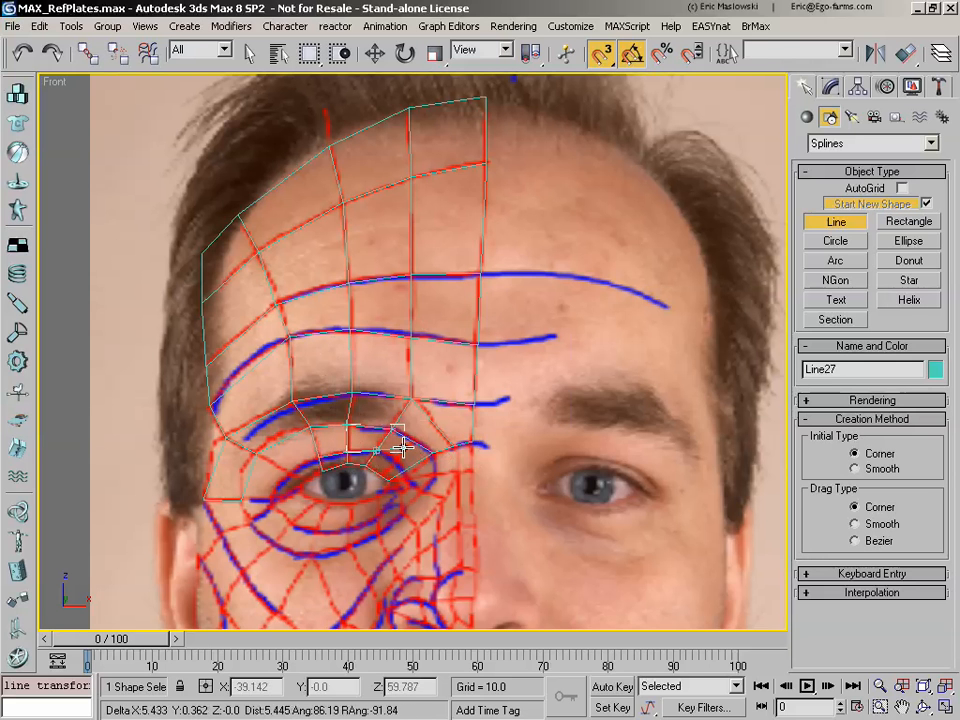
left_click(376, 452)
key("Return")
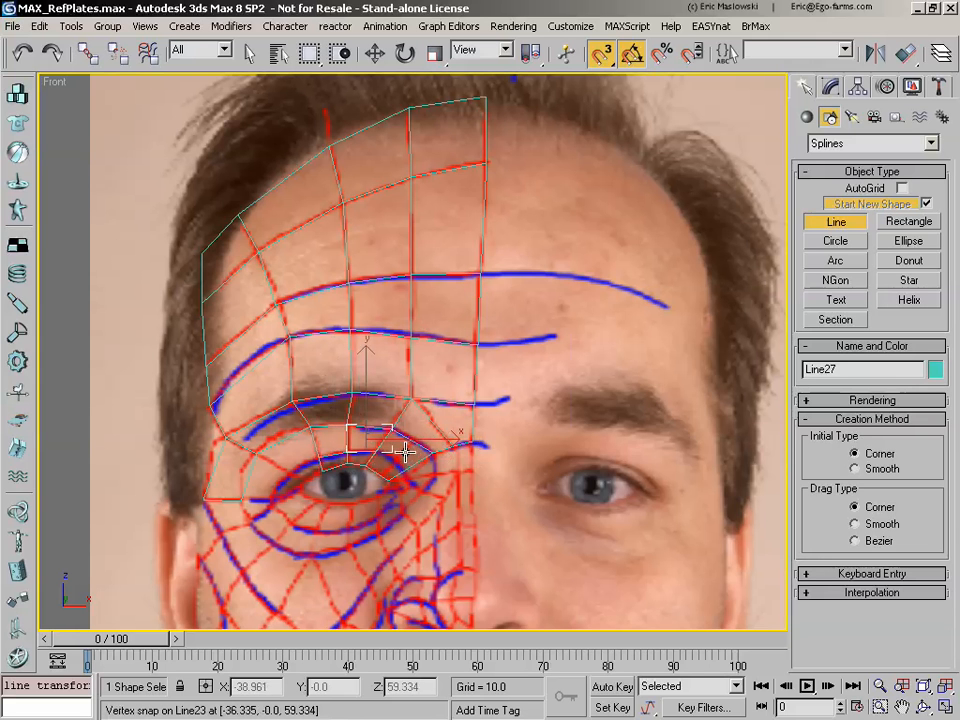
Step: Delete the oversized cell spline at the inner upper eyelid
left_click(247, 53)
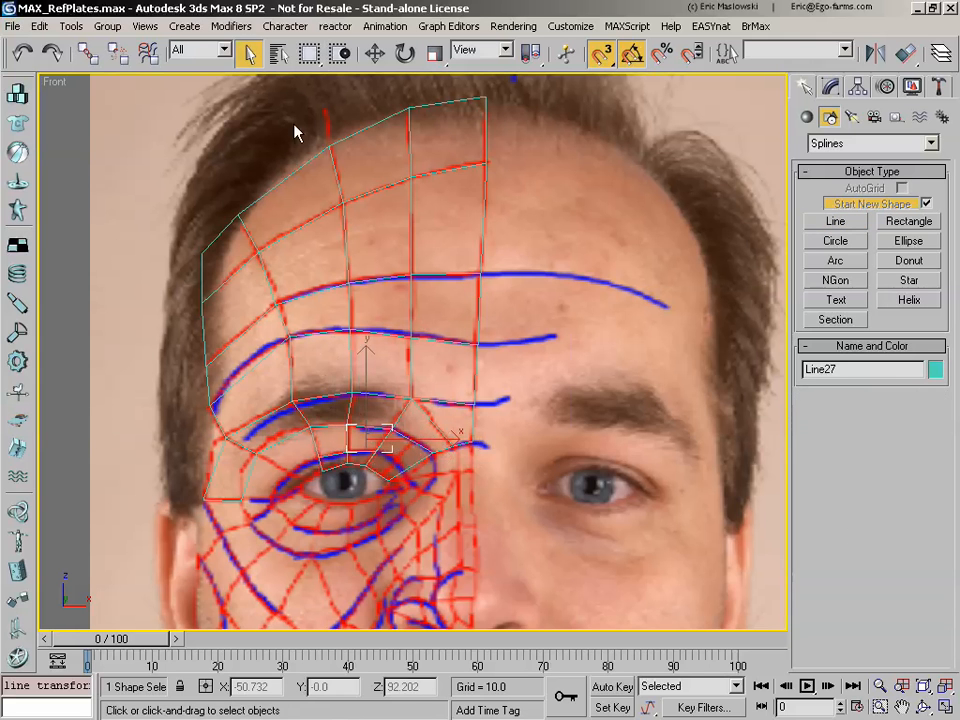
left_click(411, 465)
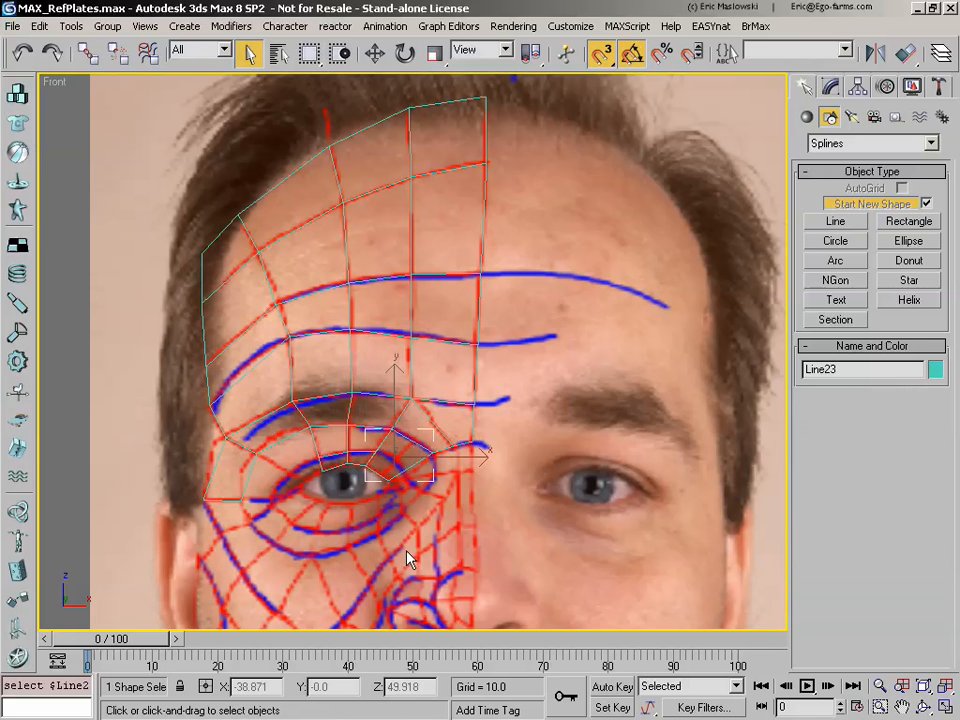
key("Delete")
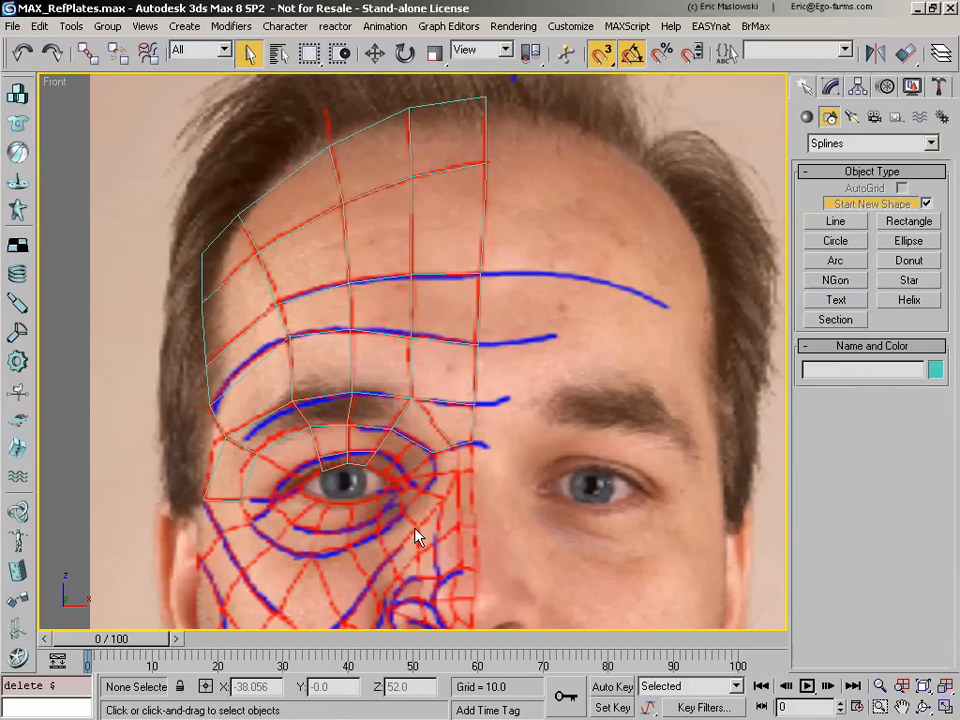
Step: Trace the inner-corner cell between the eye-socket contour and the blue eyelid contour as a closed line snapped to the adjoining cells
left_click(837, 221)
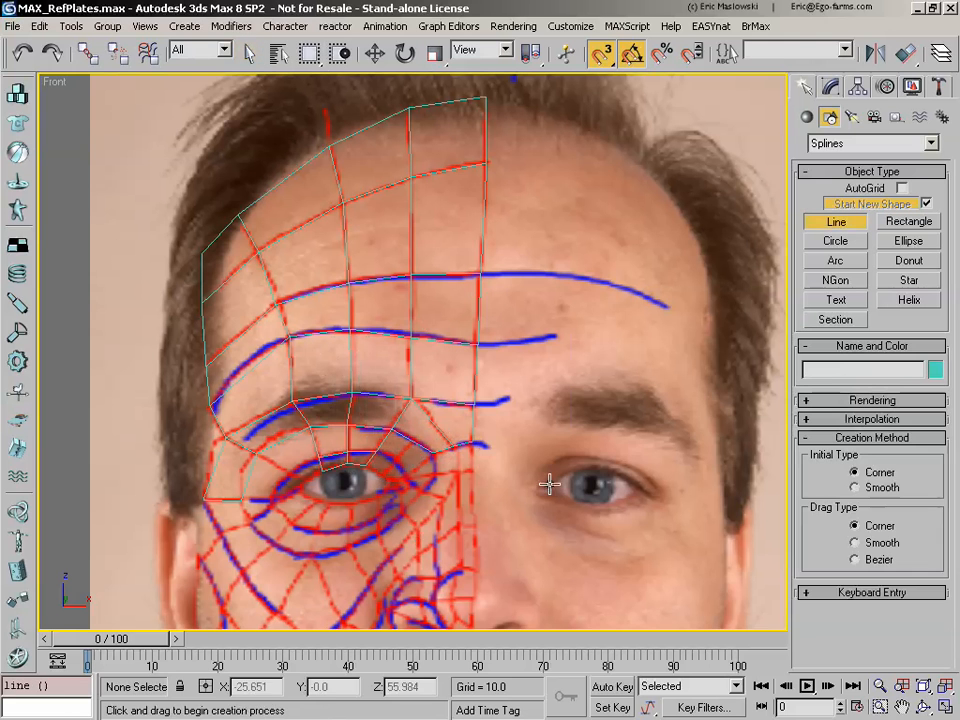
right_click(403, 408)
left_click(395, 427)
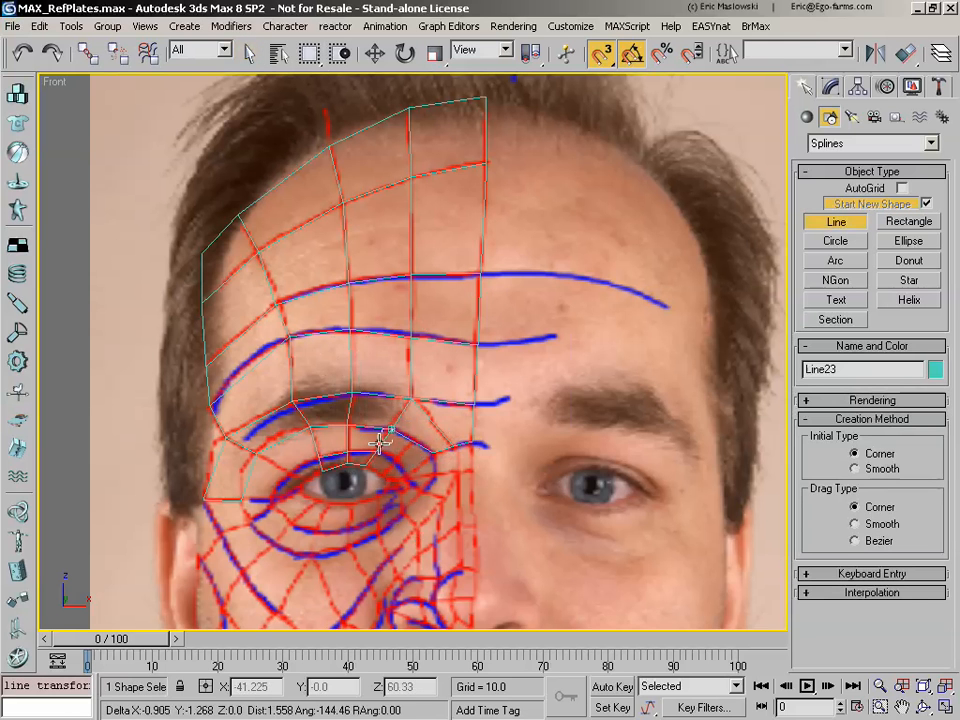
left_click(431, 452)
left_click(393, 432)
left_click(443, 403)
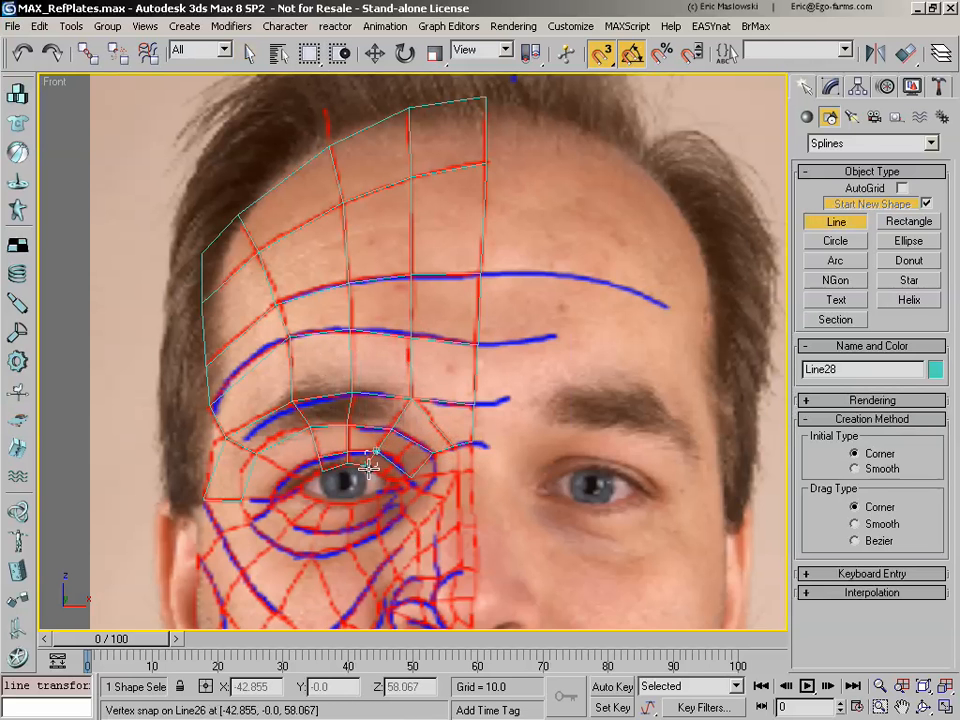
left_click(369, 465)
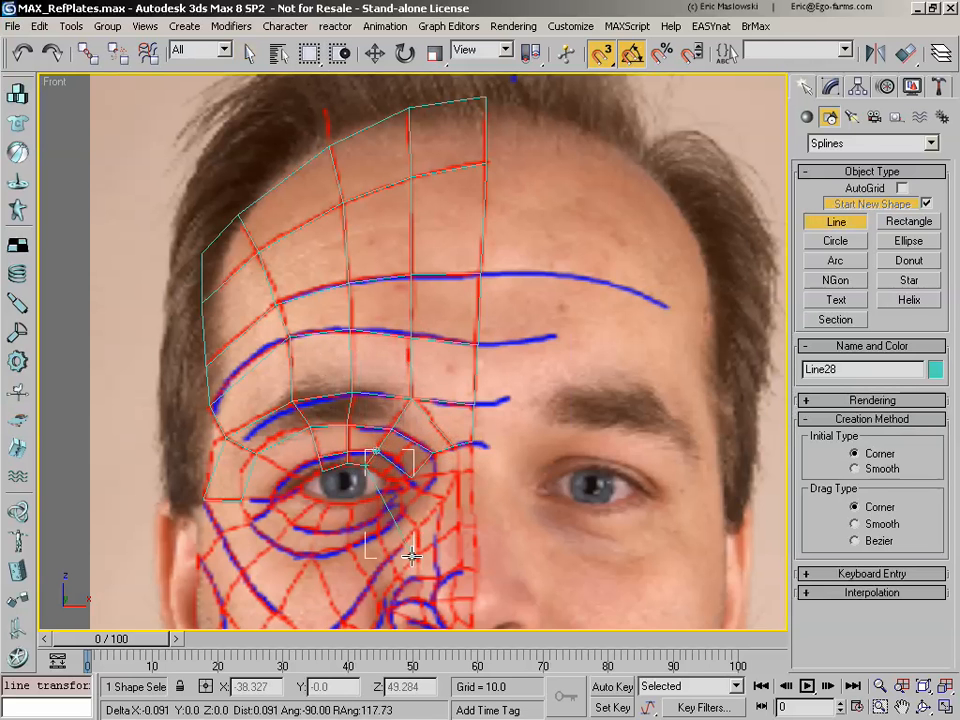
left_click(422, 553)
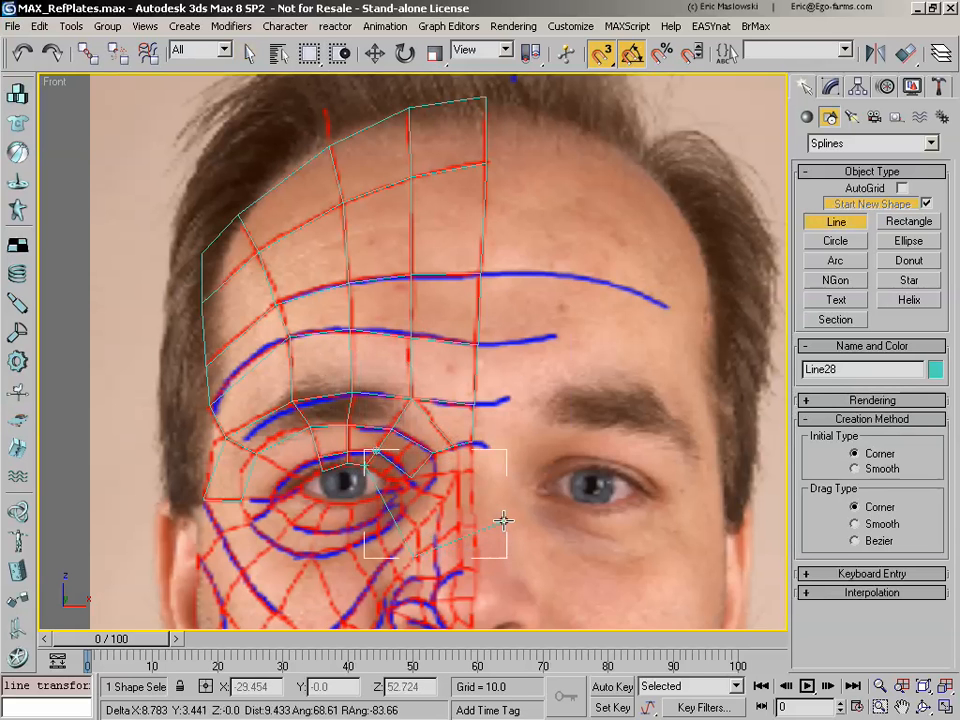
right_click(438, 530)
Step: Trace the narrow upper-eyelid rim cell leading to the eye's inner corner as a closed four-sided line
left_click(374, 464)
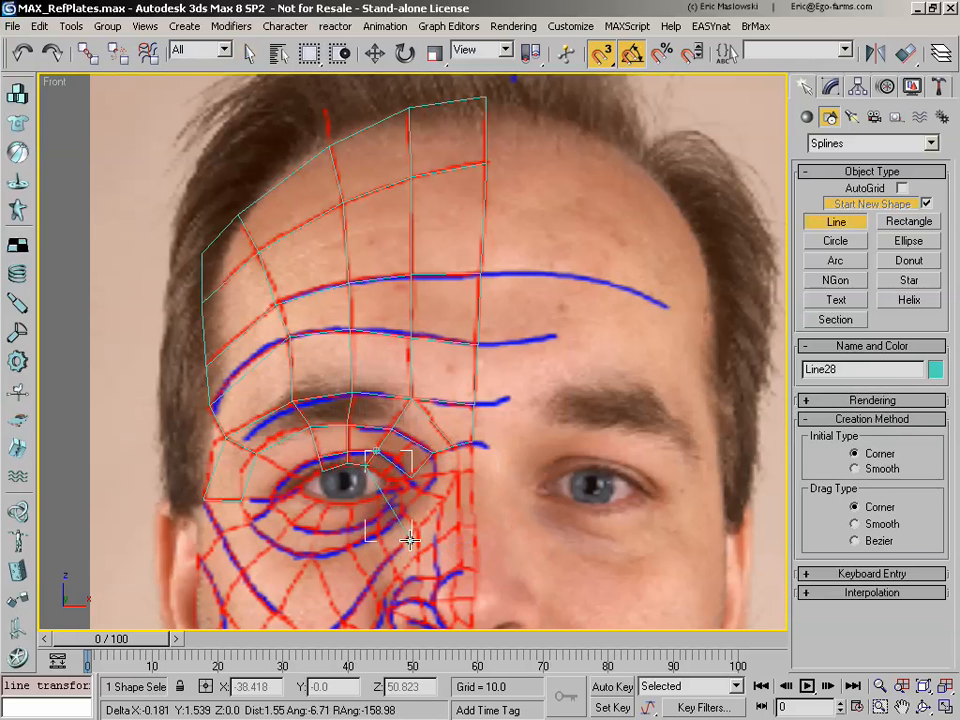
left_click(409, 477)
left_click(379, 456)
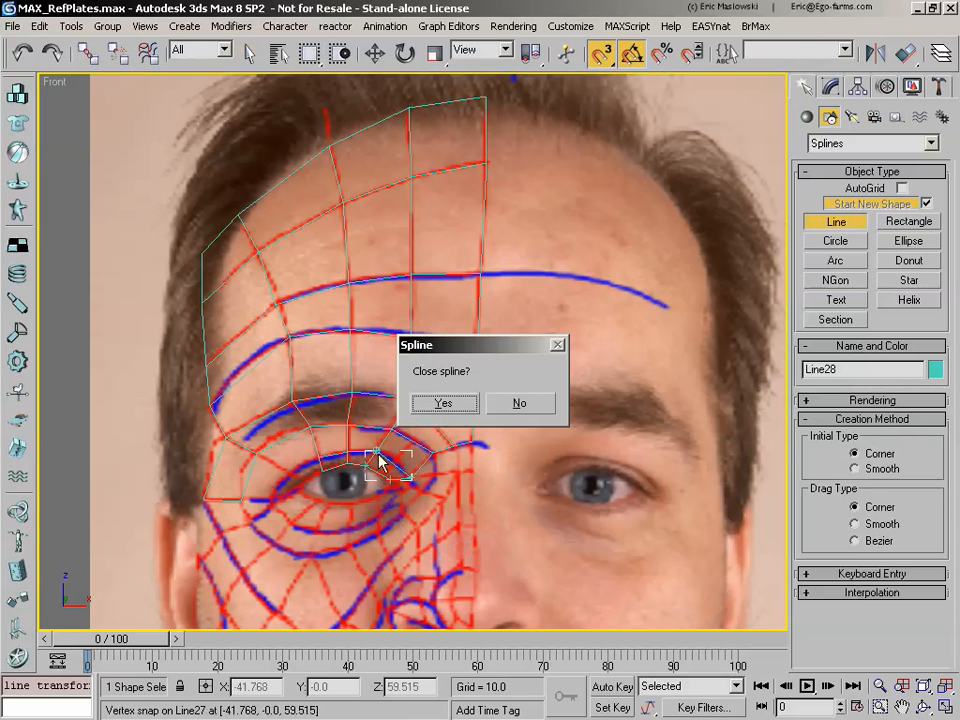
left_click(452, 410)
Step: Trace the narrow upper-eyelid rim cell on the temple side as a closed line sharing the neighbouring rim cell's edge
left_click(318, 467)
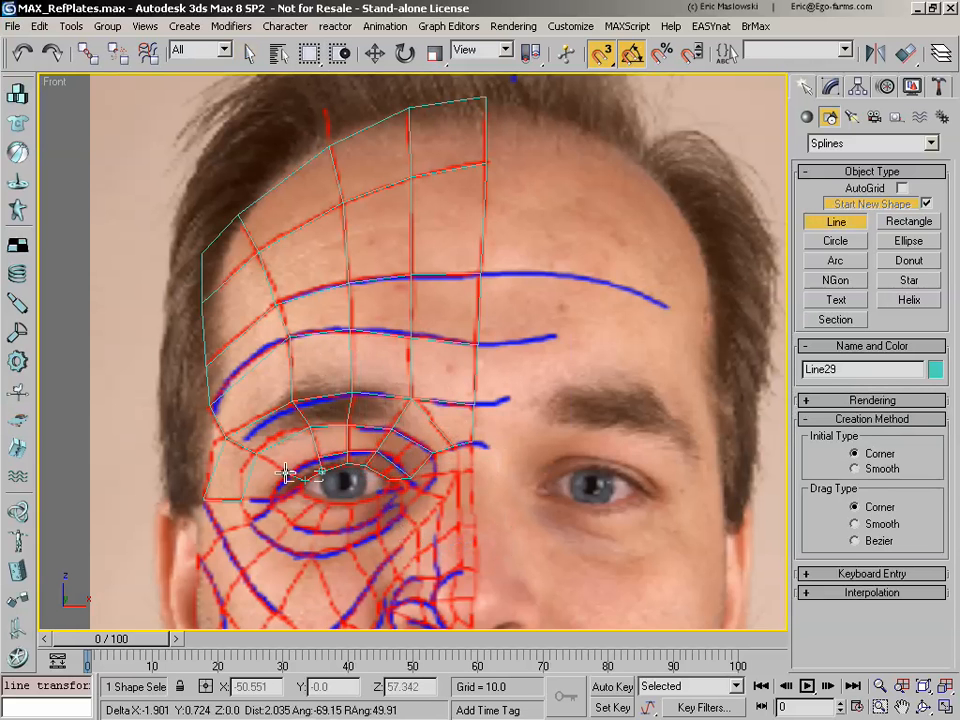
left_click(290, 471)
left_click(319, 468)
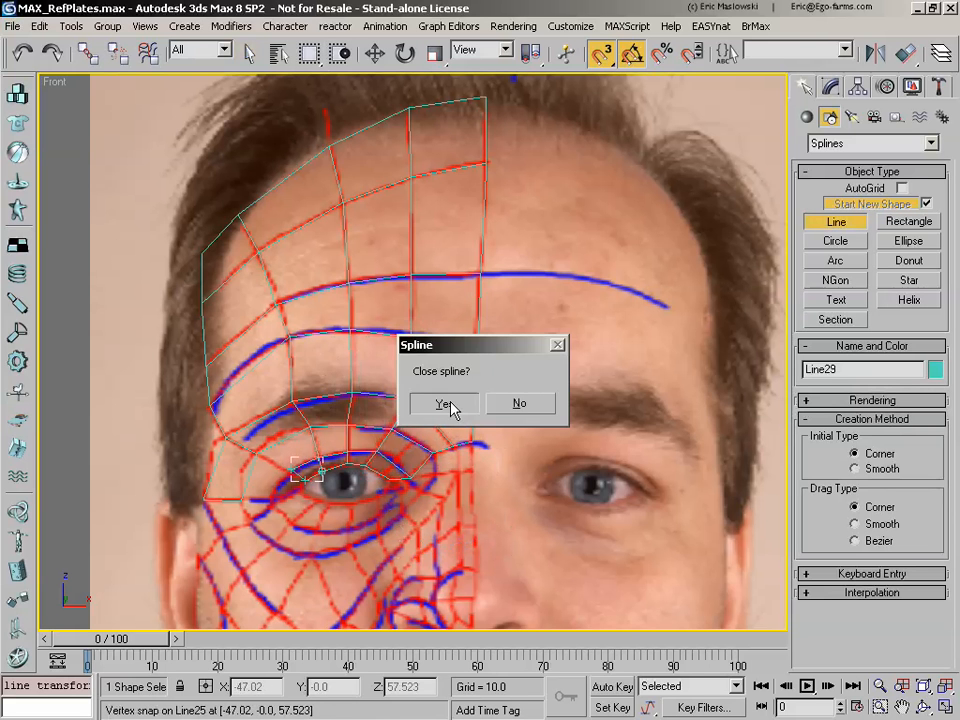
left_click(449, 410)
Step: Trace the cell between the outer eyebrow and the temple-side eyelid contour as a closed line snapped to the surrounding corners
left_click(290, 468)
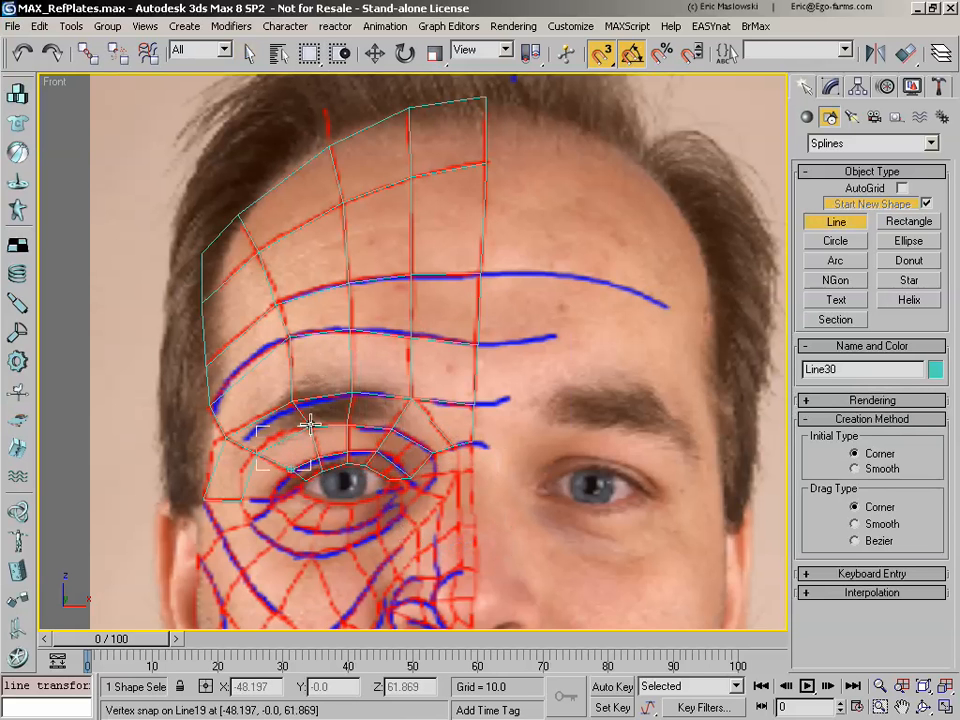
left_click(310, 425)
left_click(292, 470)
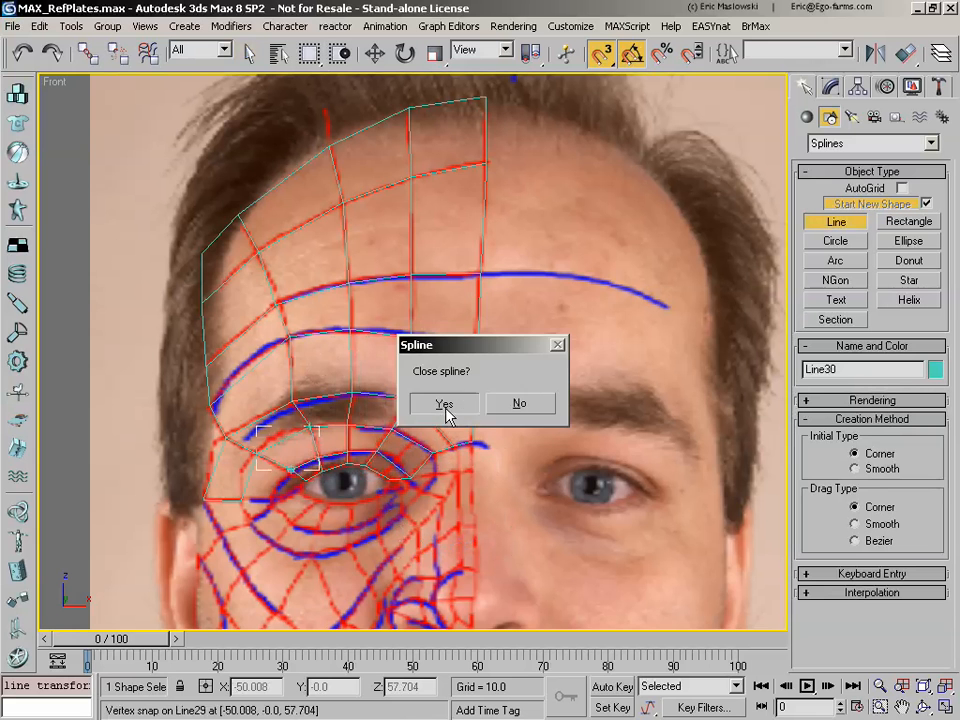
left_click(445, 405)
Step: Trace the cell on the temple side of the outer eye corner as a closed line snapped to the neighbouring corners
left_click(290, 470)
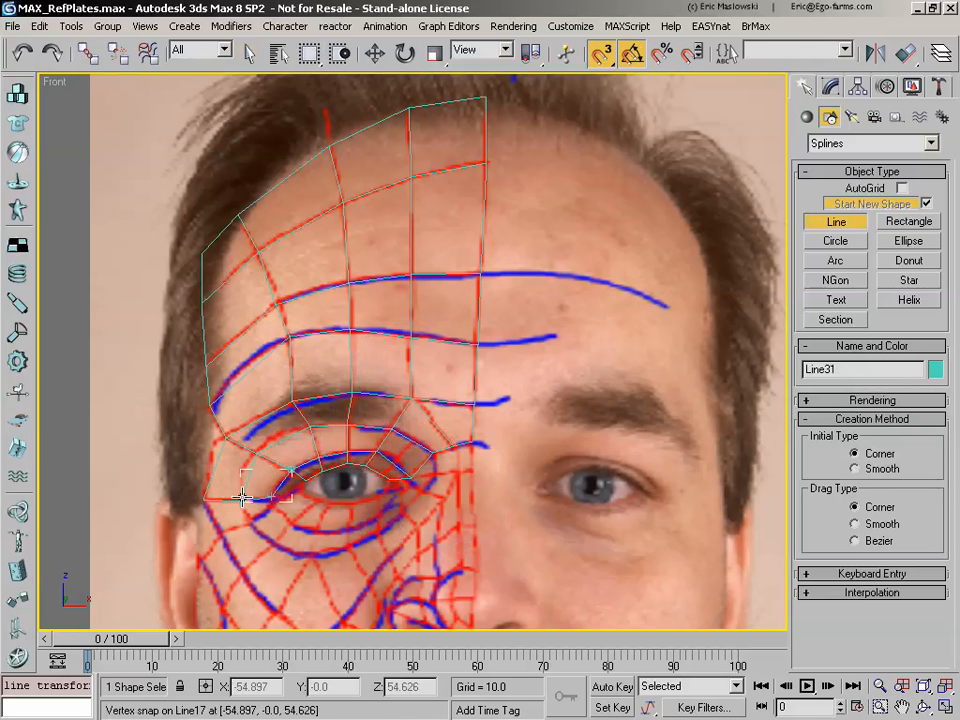
left_click(242, 497)
left_click(257, 452)
left_click(291, 469)
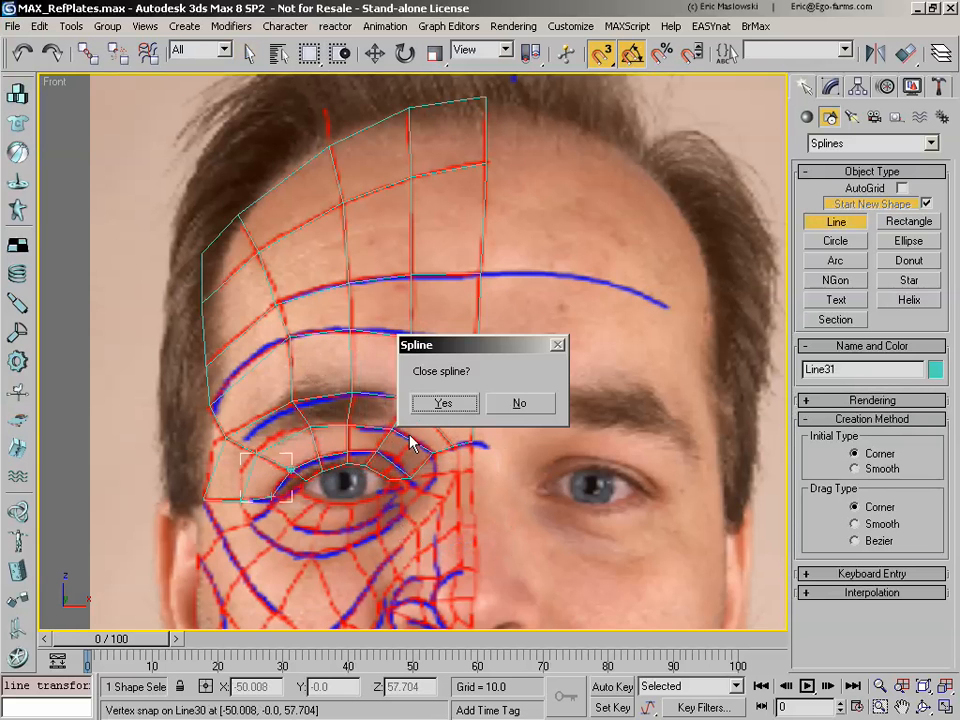
left_click(443, 404)
Step: Trace the narrow eyelid rim cell at the outer eye corner as a closed four-sided line snapped to adjoining vertices
left_click(290, 468)
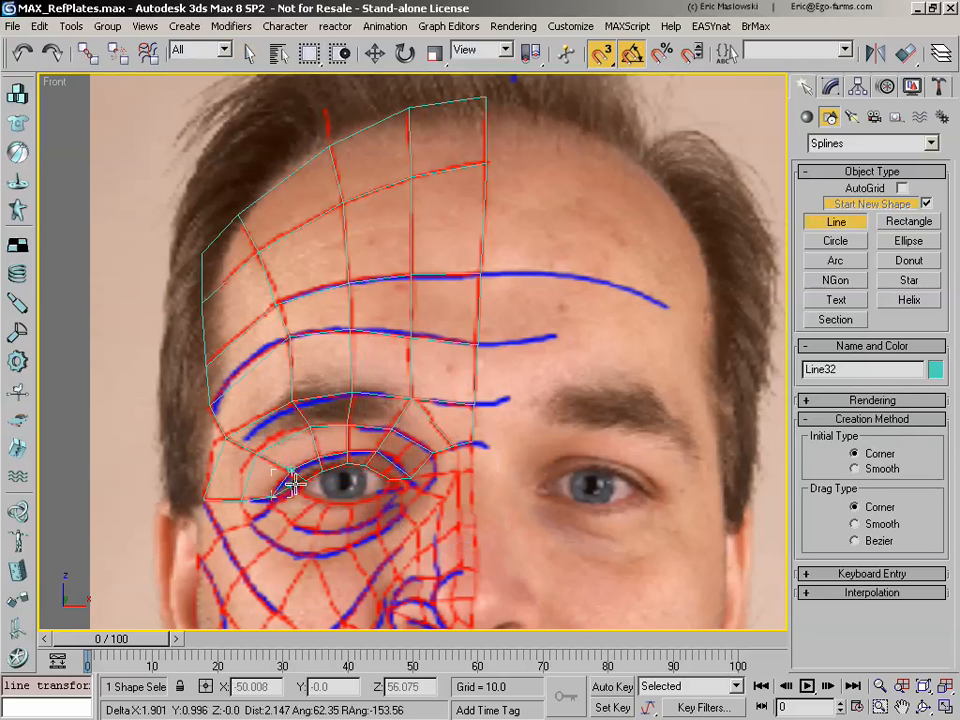
left_click(300, 488)
left_click(305, 480)
left_click(291, 469)
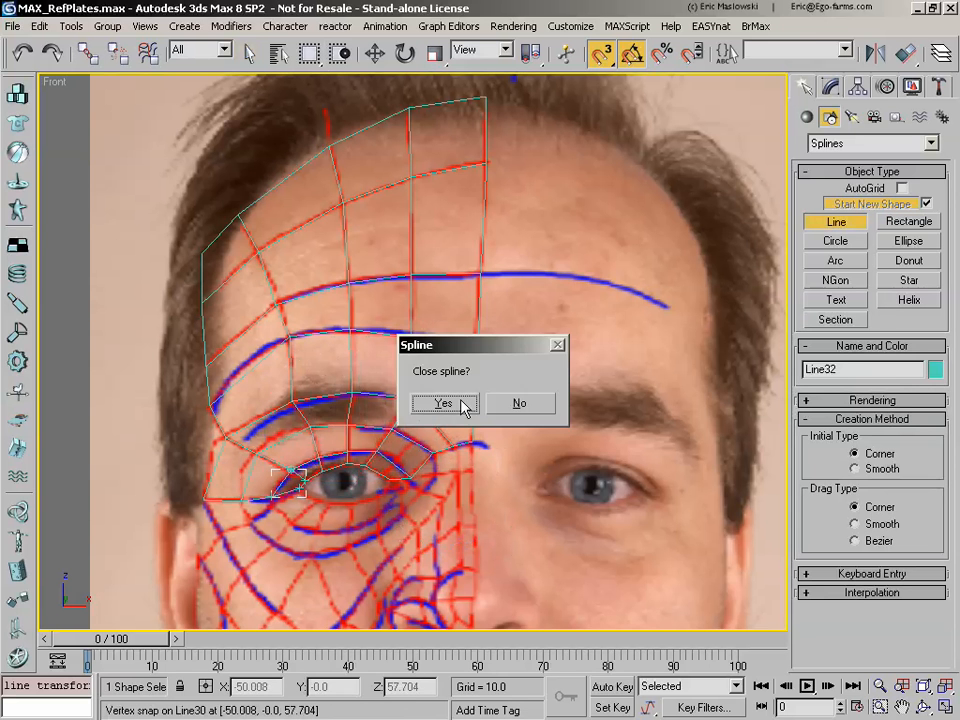
left_click(462, 405)
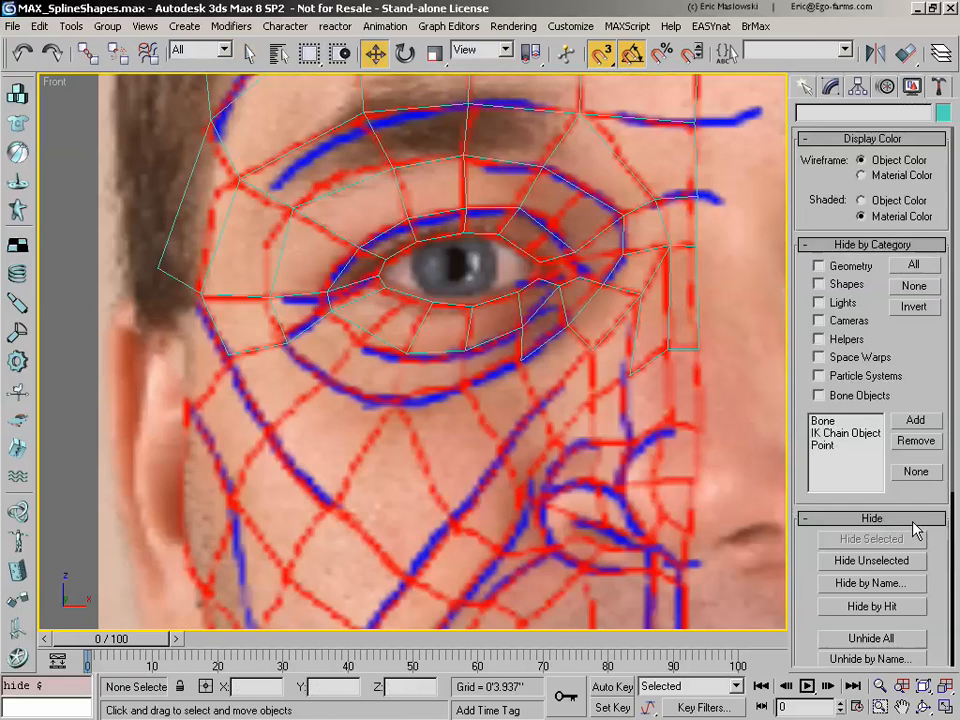
Step: Trace the small lower cell at the eye's inner corner as a closed line snapped to the surrounding vertices
left_click(808, 89)
left_click(838, 220)
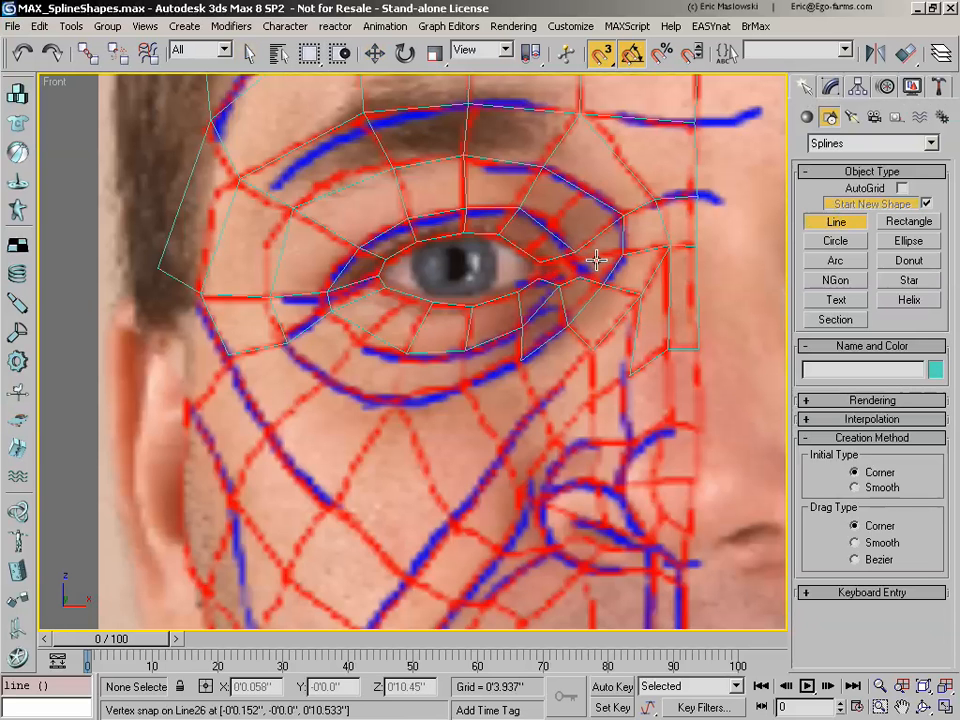
left_click(541, 275)
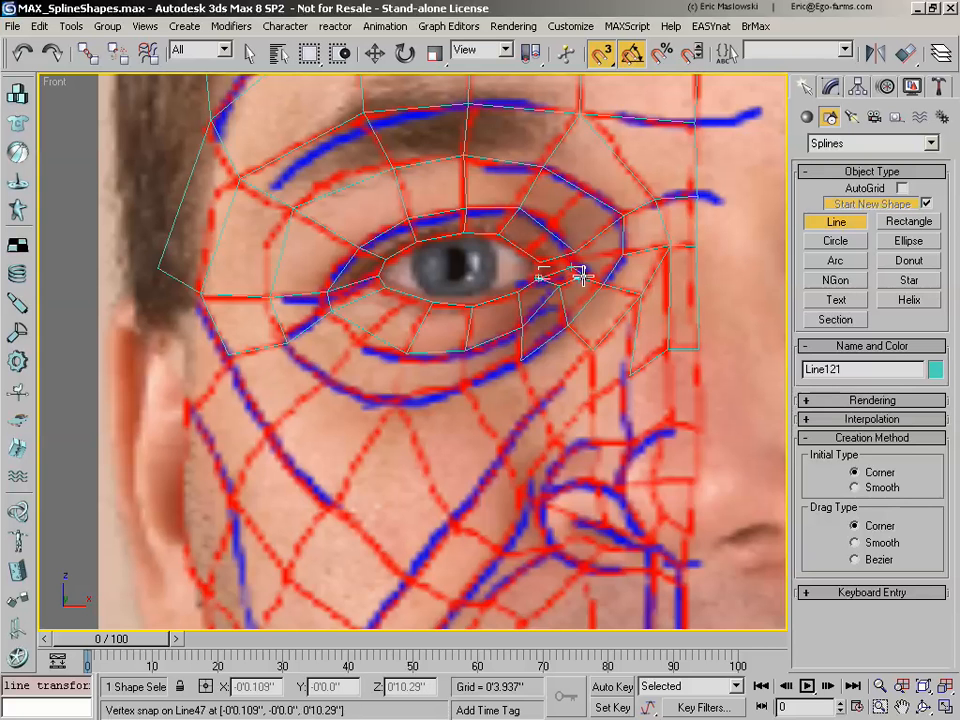
left_click(542, 277)
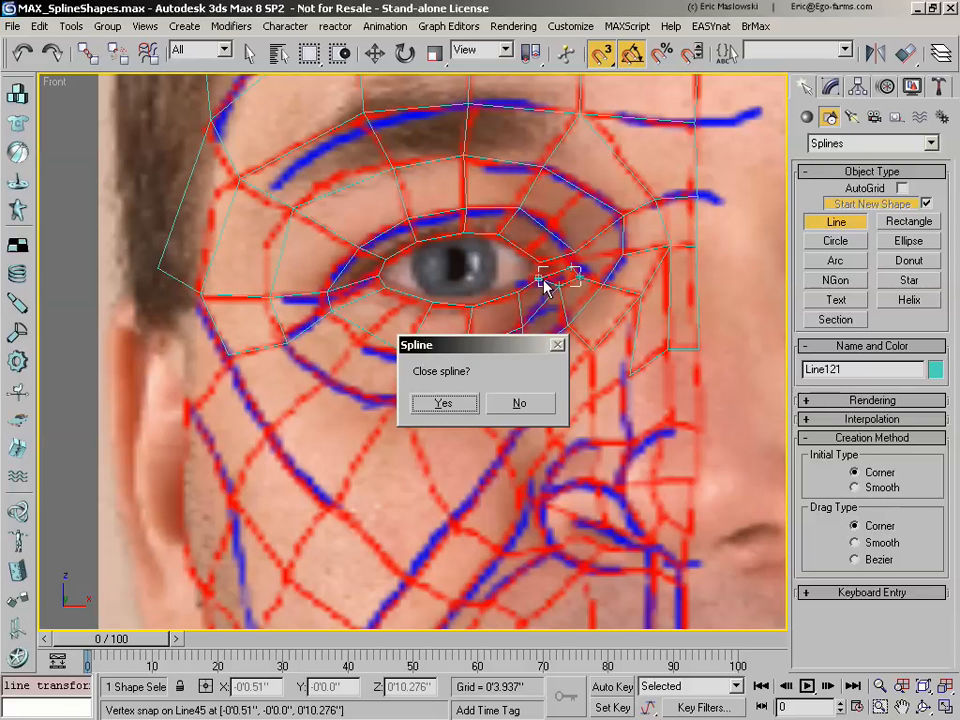
left_click(444, 403)
Step: Trace the cell between the lower inner-corner cell and the blue nose-side eye-socket contour as a closed line
left_click(574, 267)
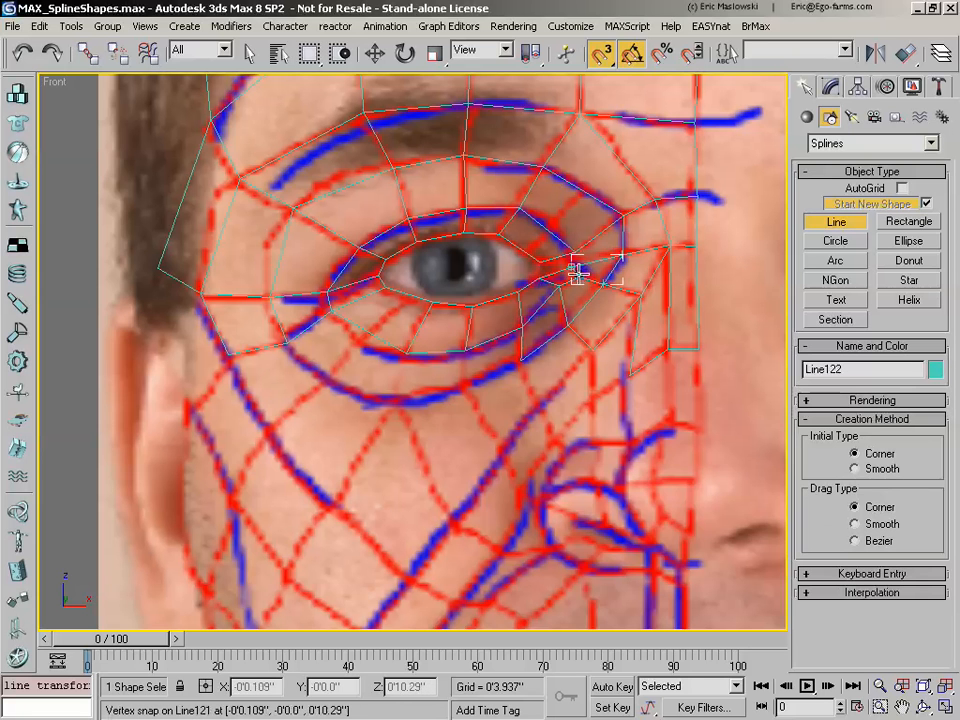
left_click(570, 267)
left_click(448, 404)
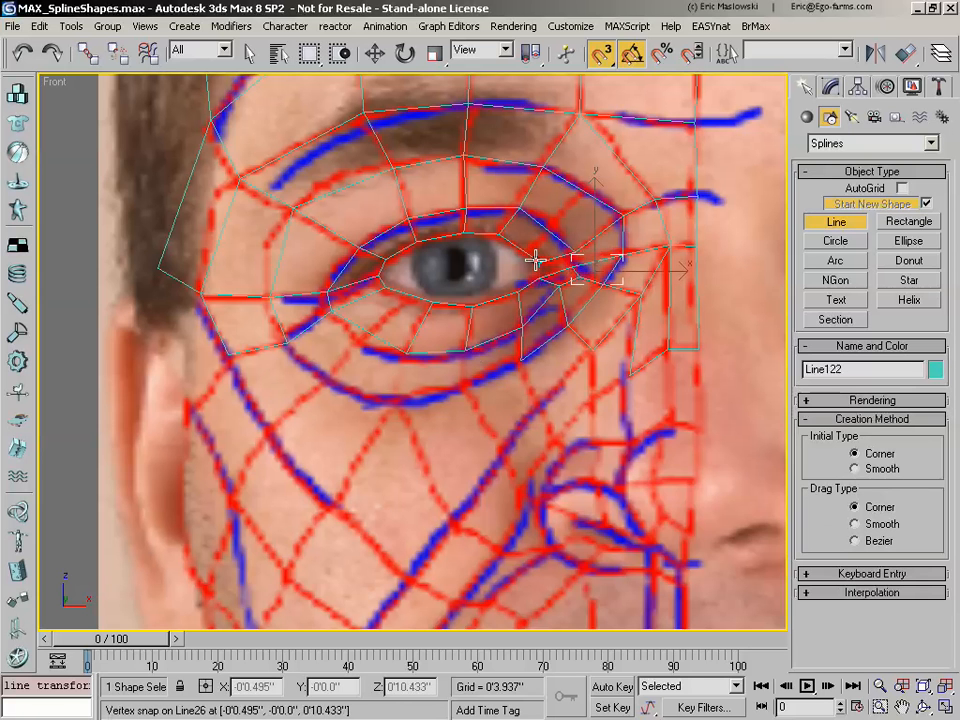
left_click(540, 263)
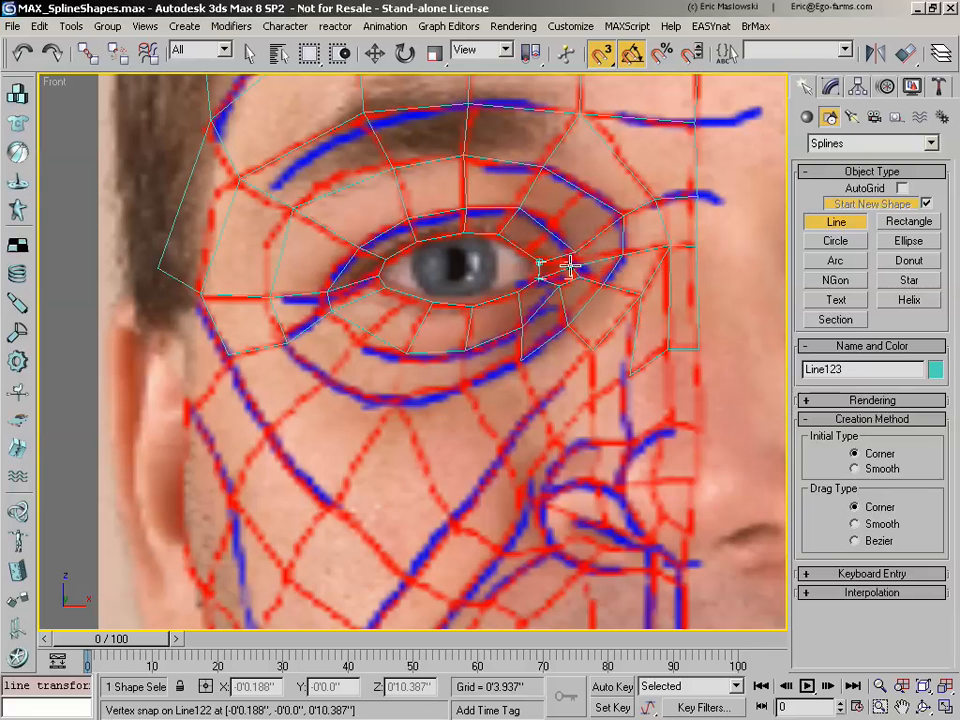
left_click(553, 266)
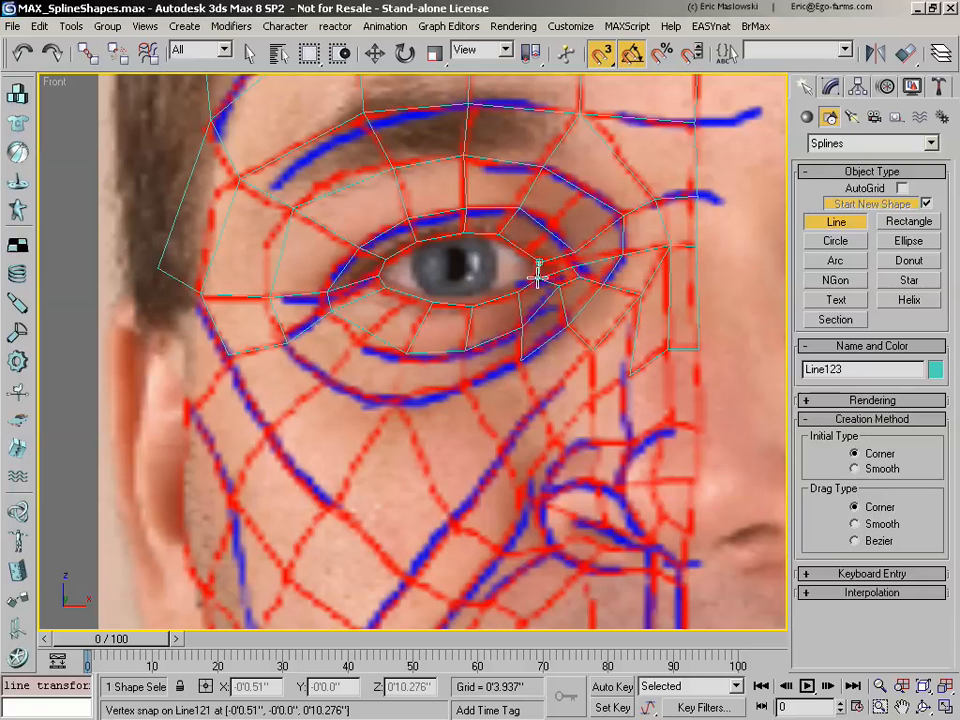
right_click(556, 258)
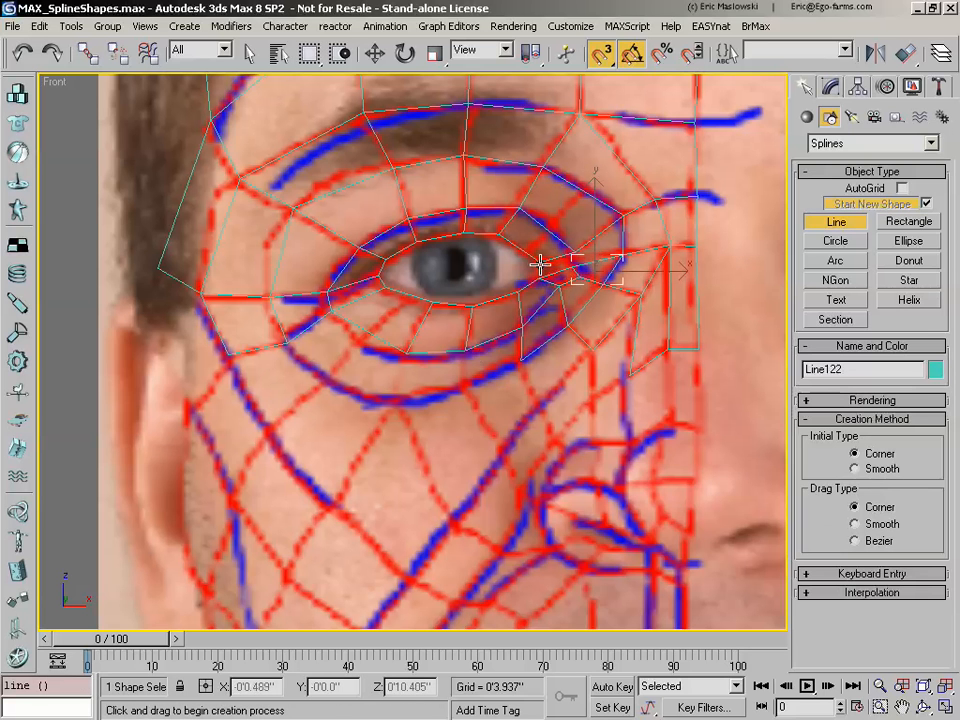
left_click(540, 263)
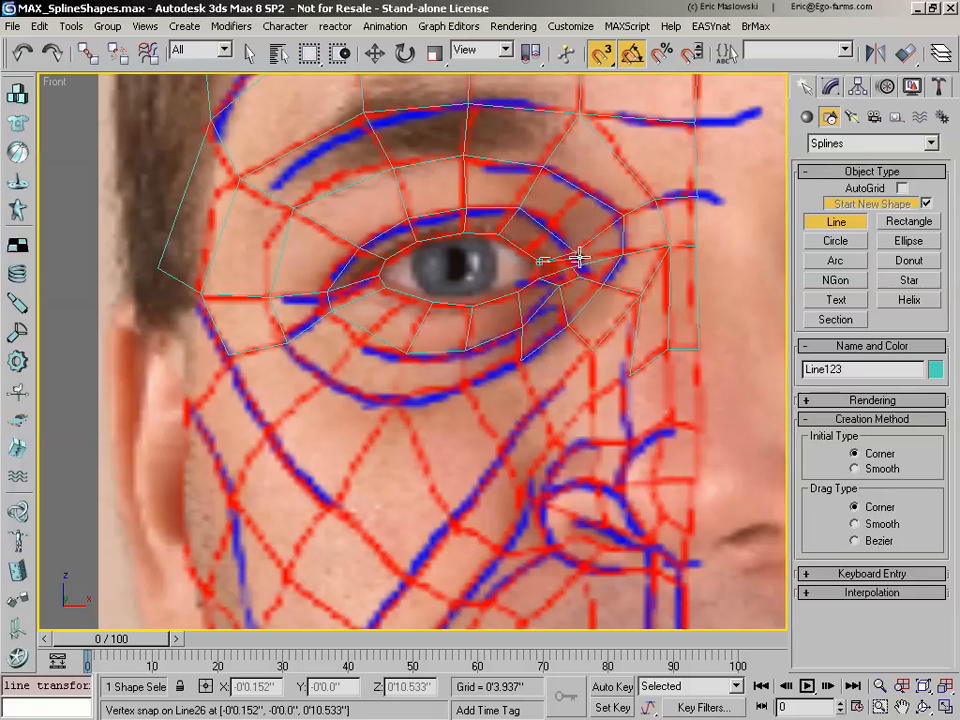
right_click(566, 252)
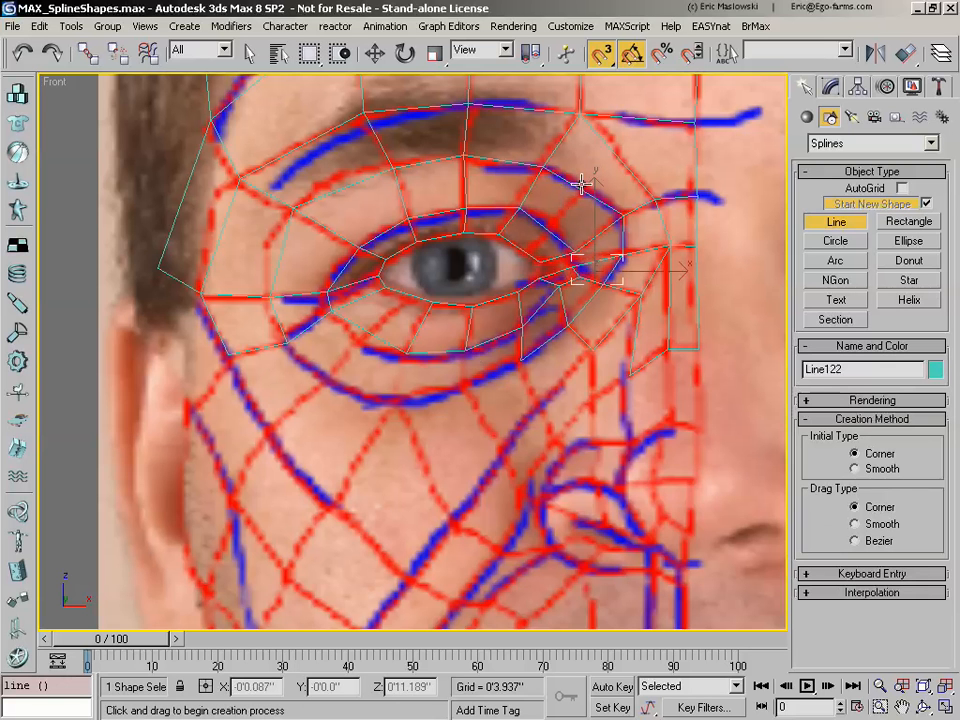
Step: Set the snap marker size to 10 pixels and both the snap preview radius and snap radius to 5 pixels
left_click(598, 55)
right_click(609, 57)
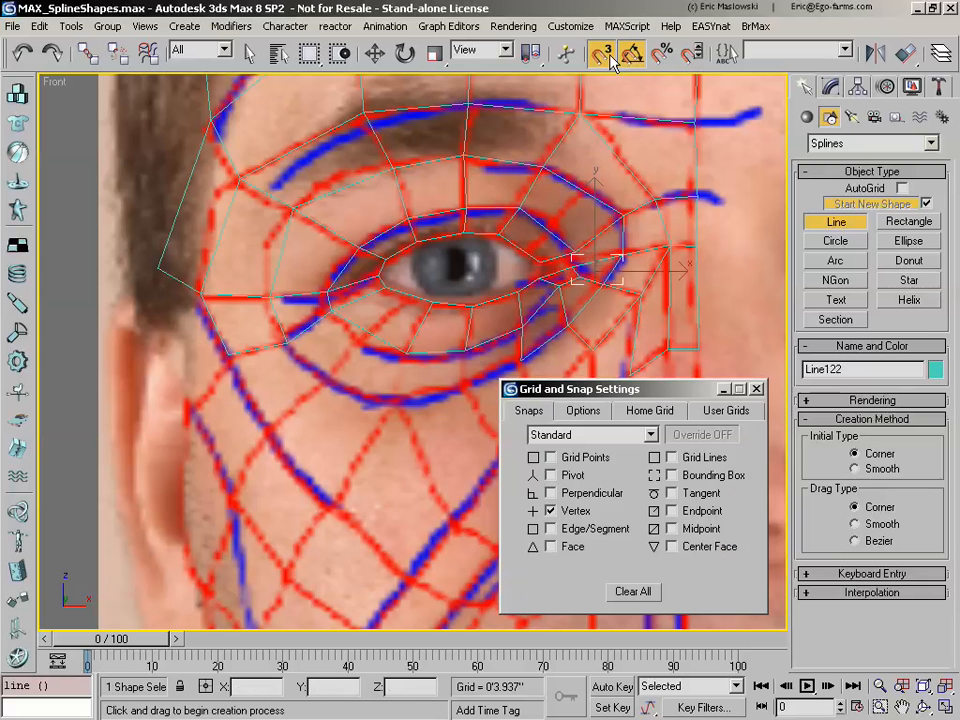
left_click(585, 412)
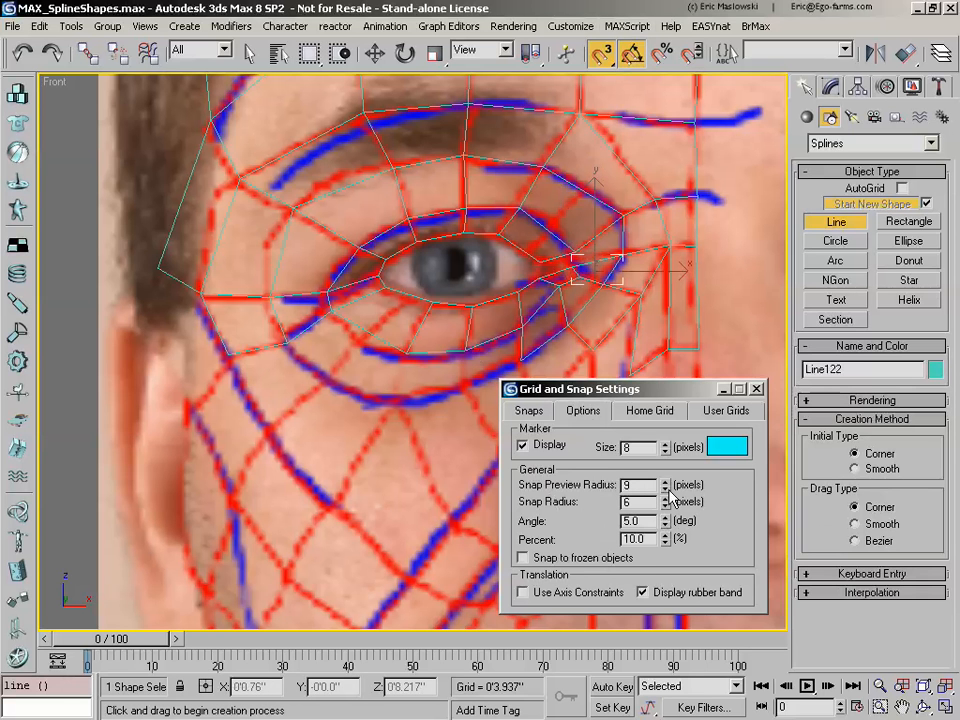
left_click_drag(672, 494, 672, 510)
left_click(665, 452)
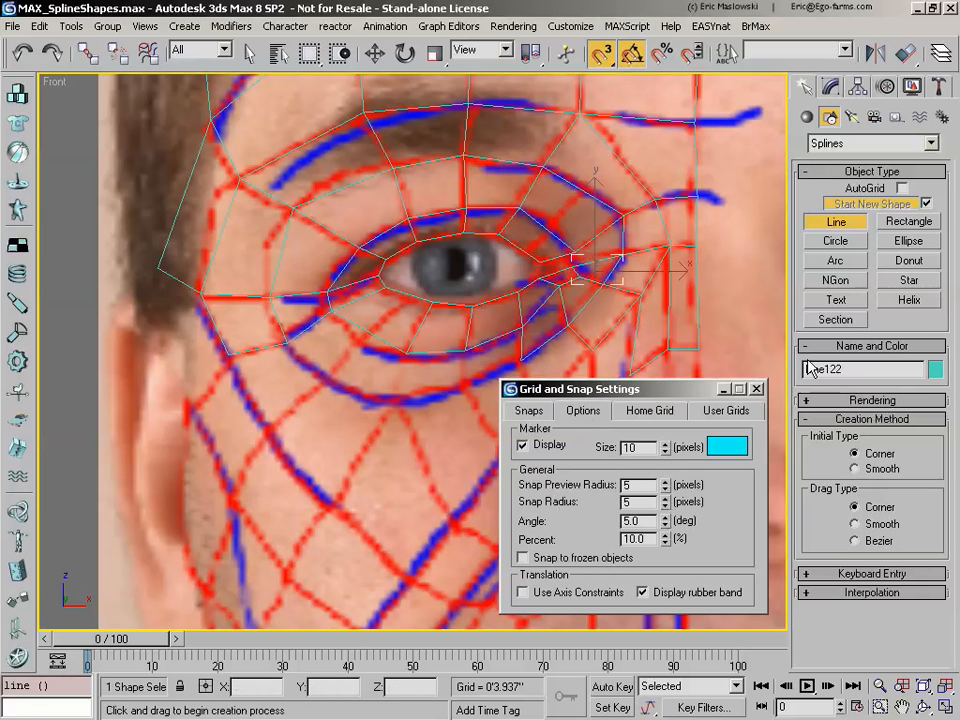
left_click(757, 390)
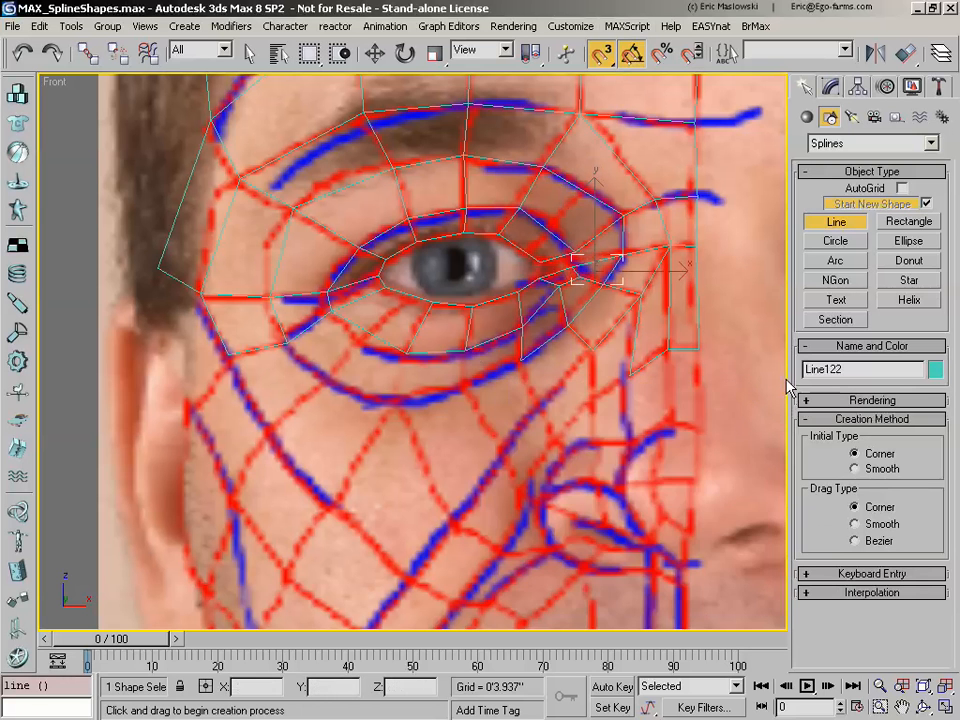
Step: Trace the upper small cell at the eye's inner corner as a closed line sharing the lower inner-corner cell's edge
left_click(541, 262)
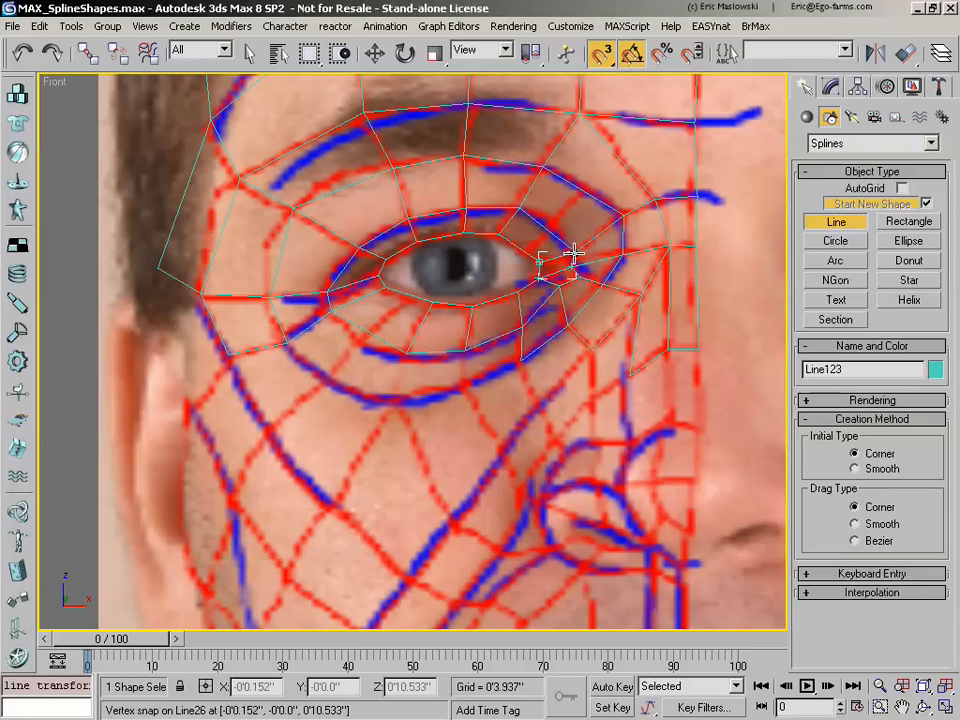
left_click(571, 255)
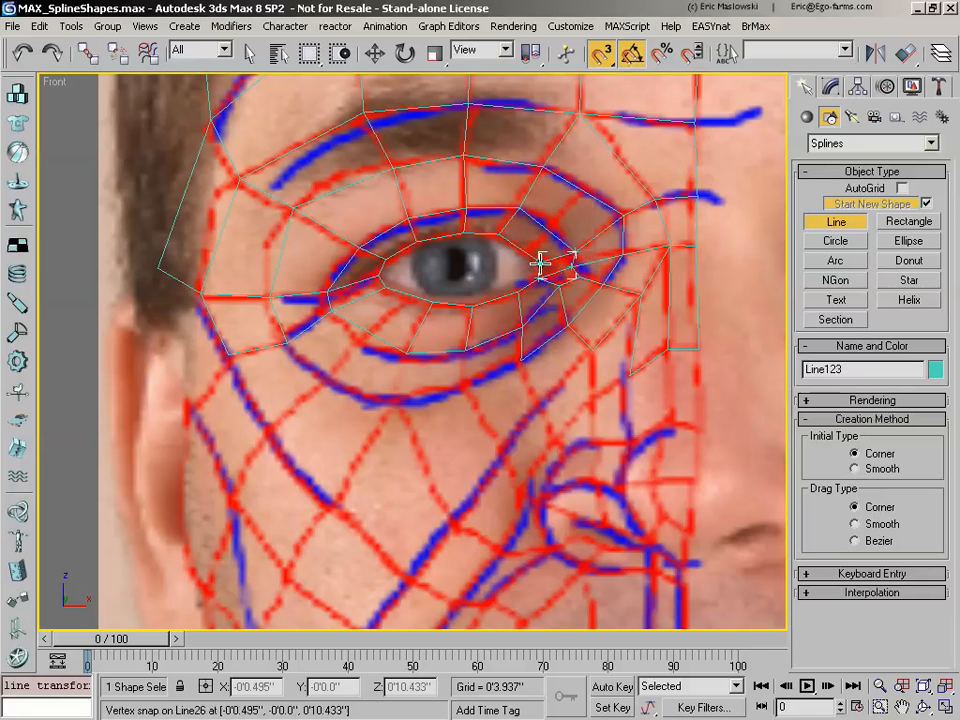
left_click(541, 262)
key("Return")
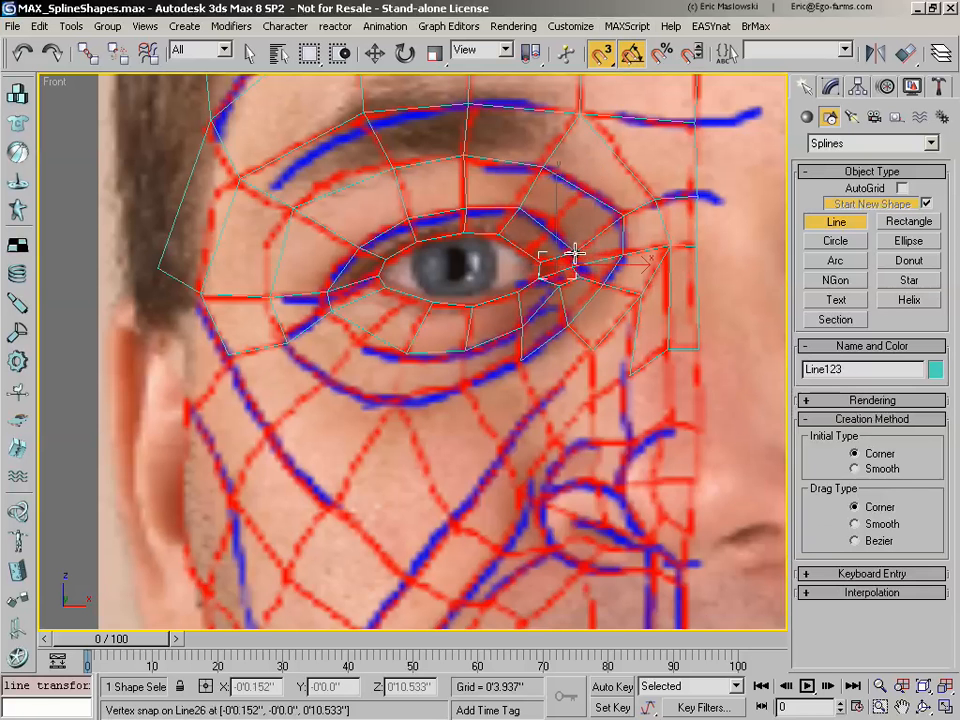
Step: Trace the cell between the upper inner-corner cell and the nose-side eye-socket contour as a closed line, and end line creation
left_click(575, 259)
left_click(622, 255)
left_click(623, 216)
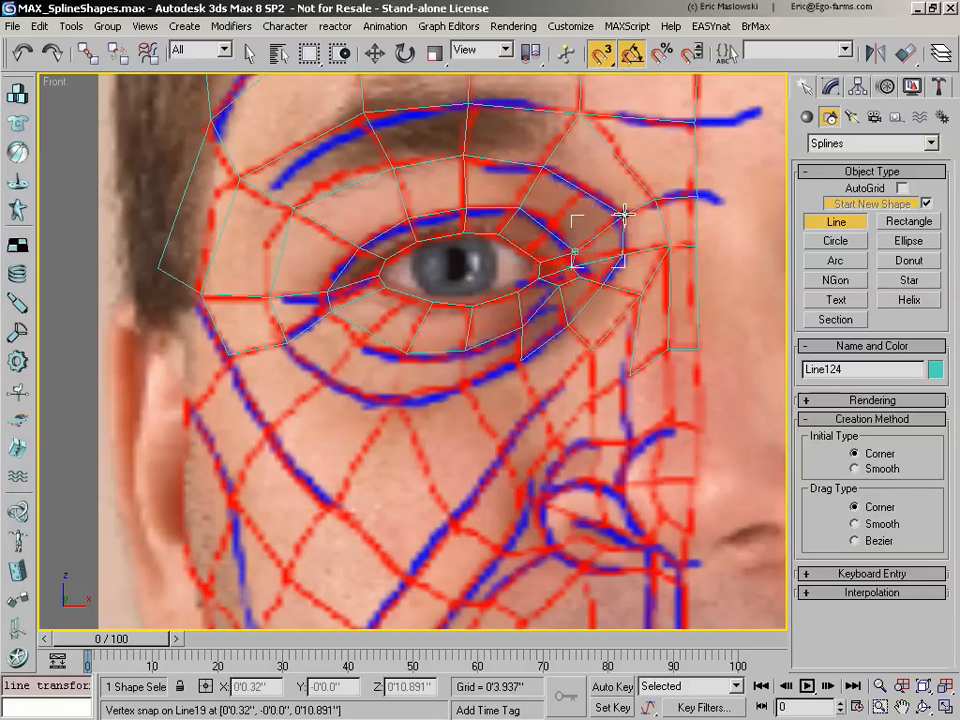
left_click(574, 252)
key("Return")
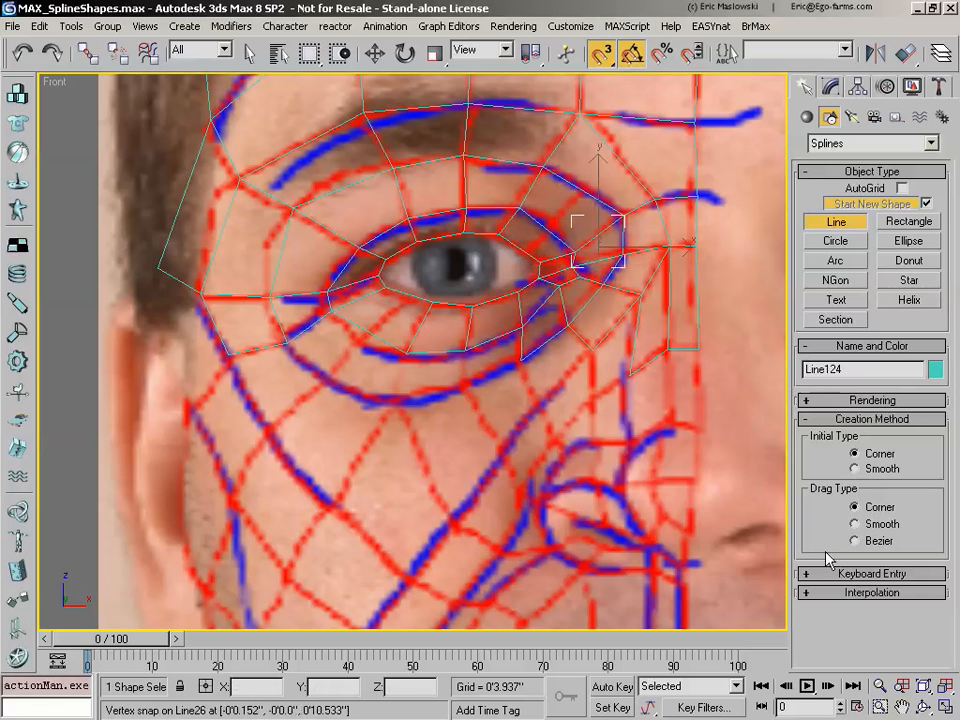
left_click(852, 222)
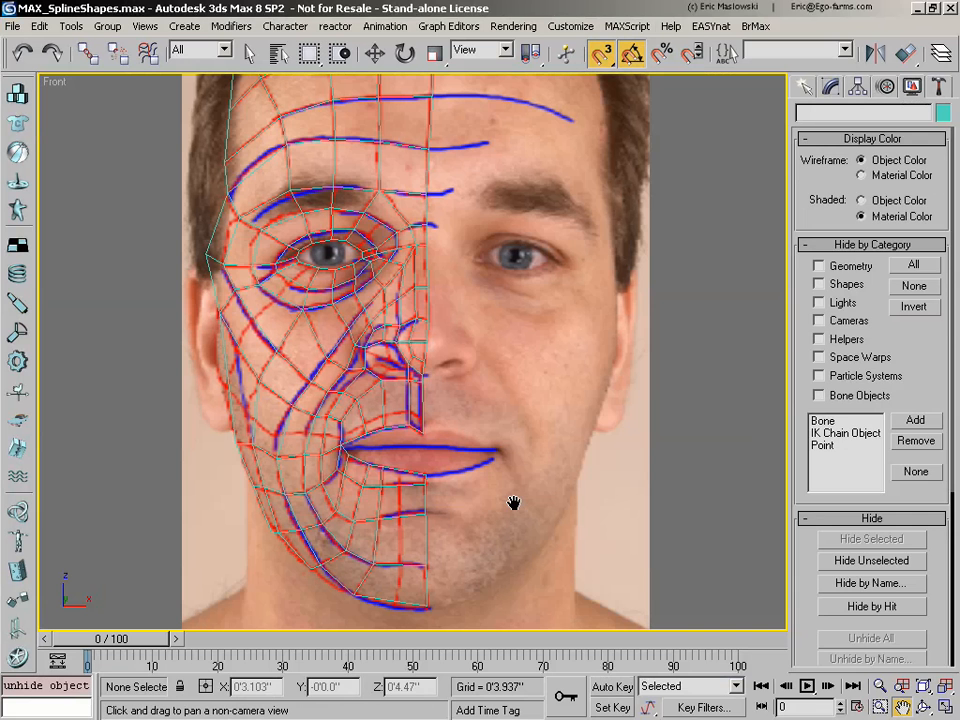
Step: Examine the complete network of traced splines over the Front reference, from the hairline down to the chin
left_click(830, 87)
left_click(845, 221)
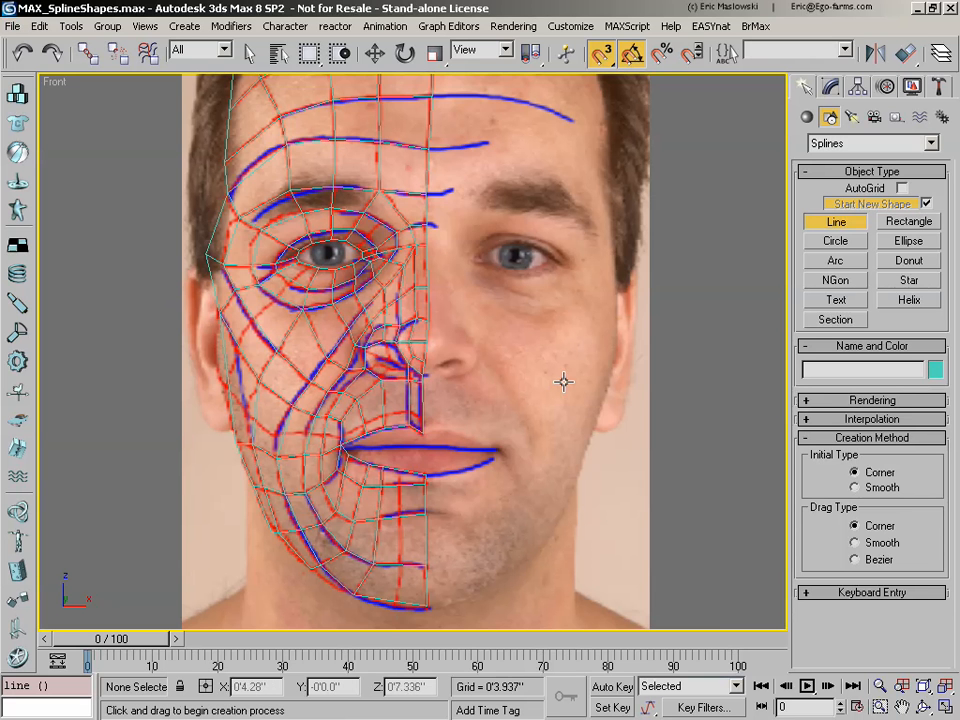
left_click(903, 702)
left_click_drag(480, 430, 504, 457)
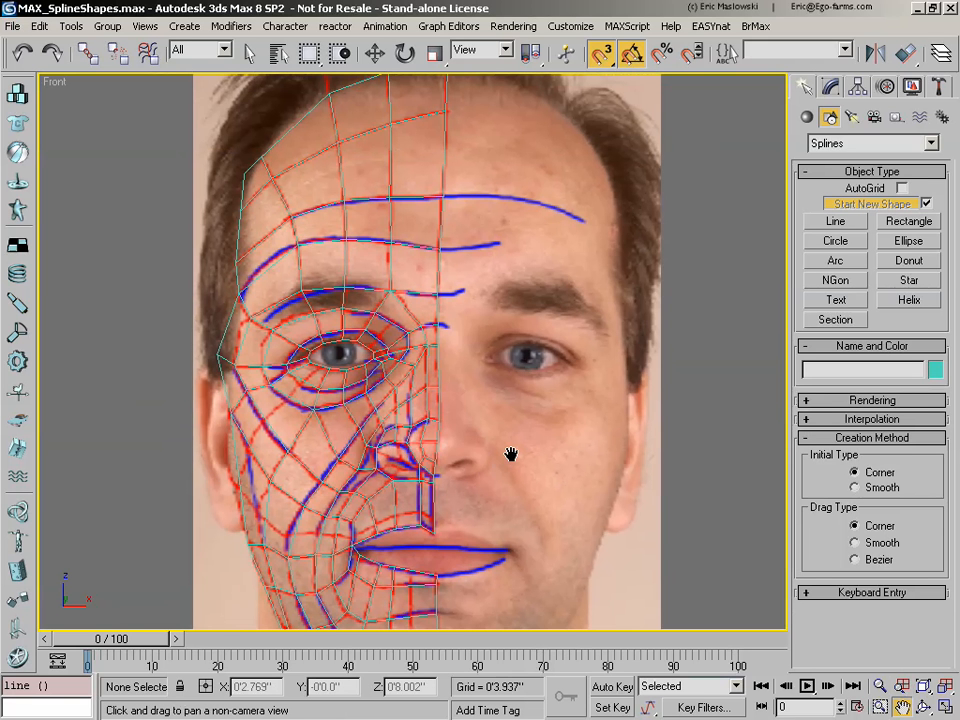
middle_click_drag(511, 455, 557, 445)
scroll(679, 335, "down", 3)
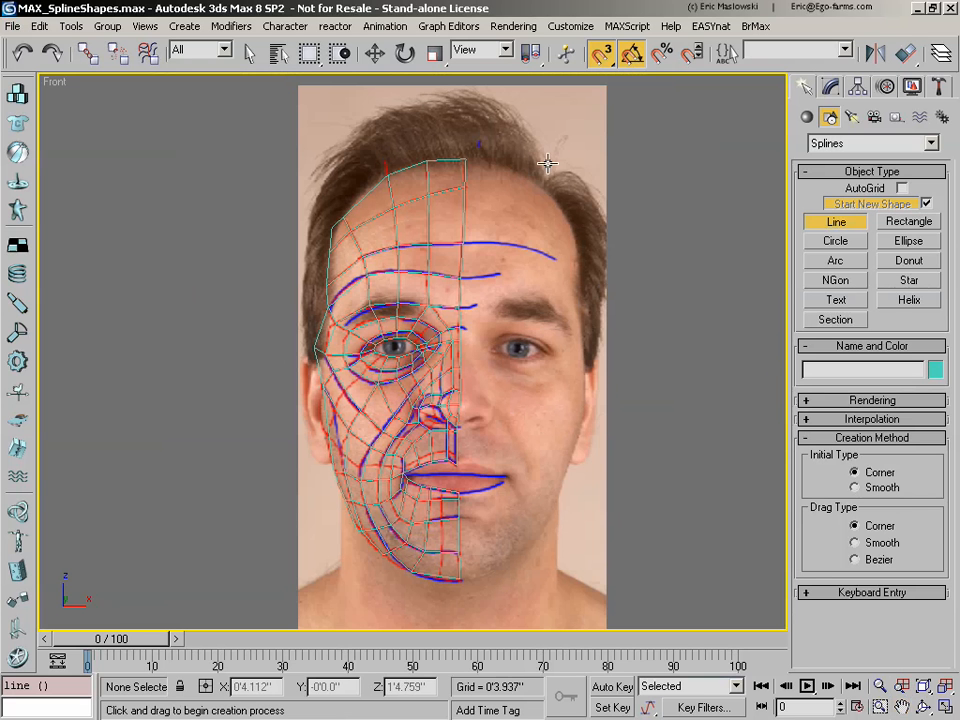
right_click(672, 264)
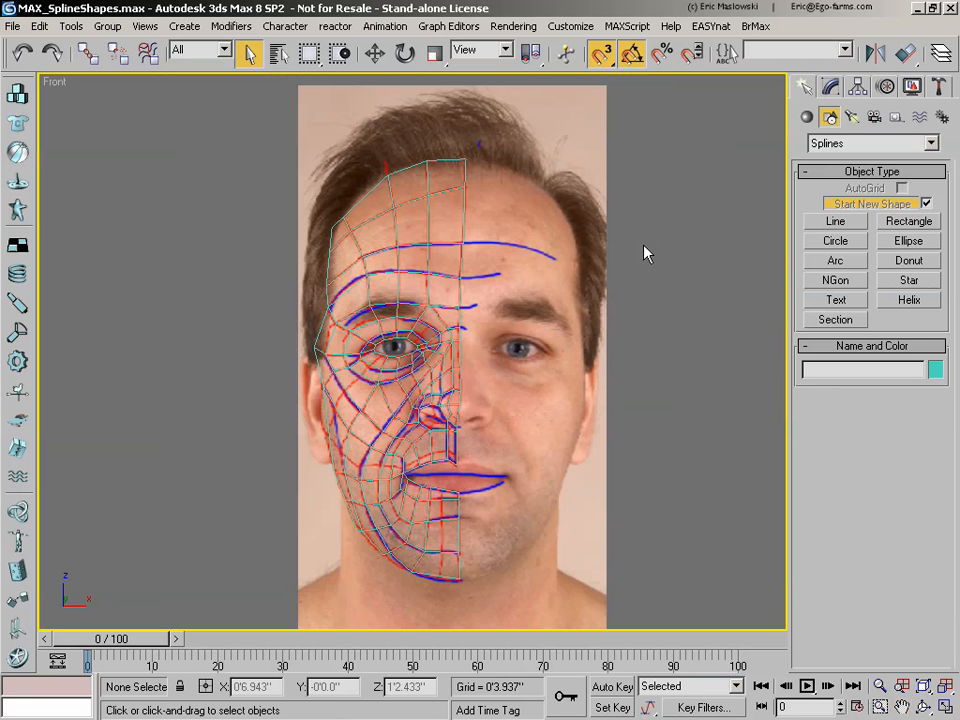
Step: Convert the closed spline of the top forehead cell beside the face's centre line to an Editable Poly
left_click(447, 158)
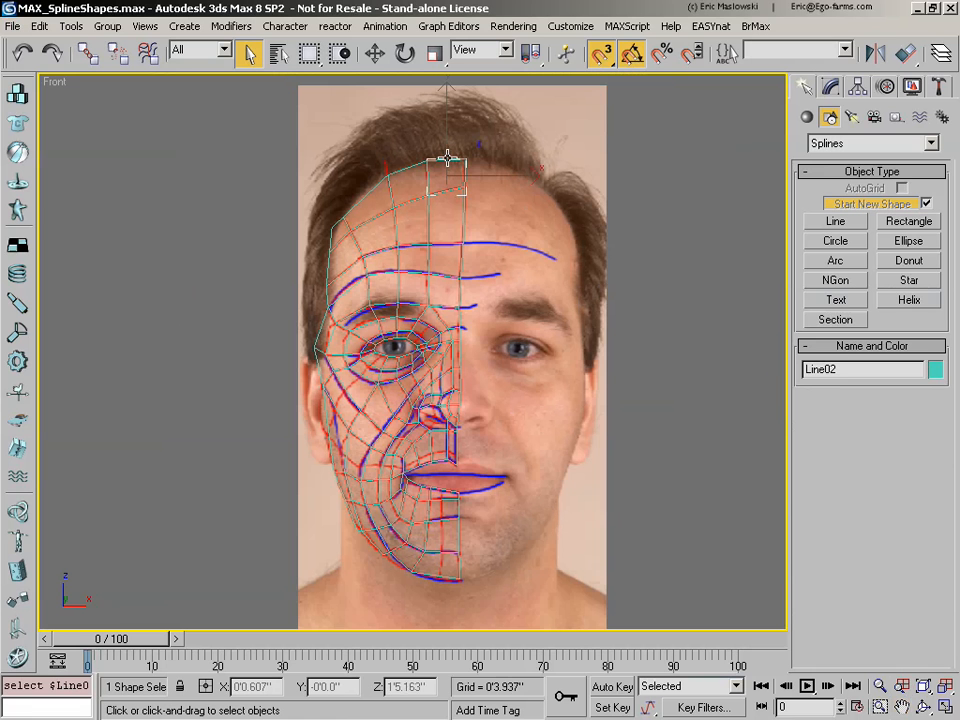
left_click(375, 53)
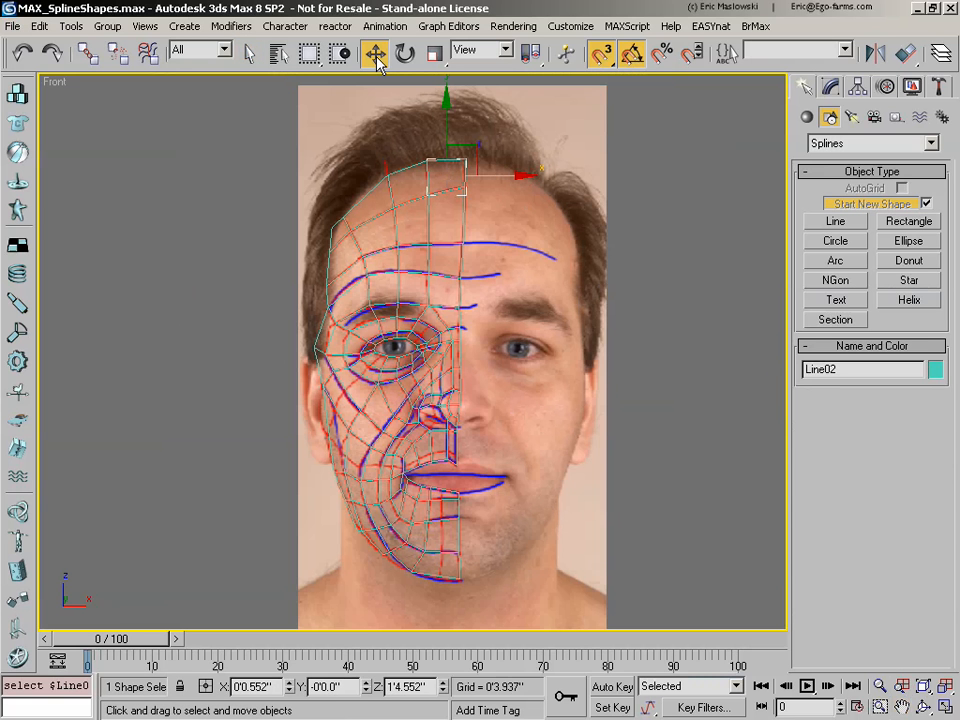
left_click(832, 88)
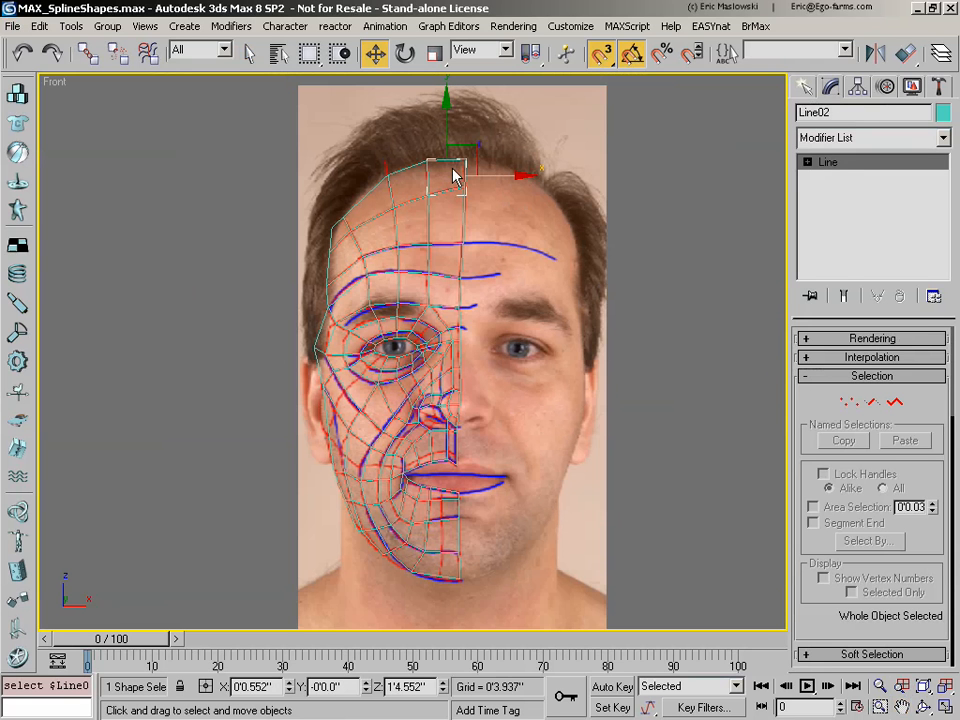
right_click(455, 230)
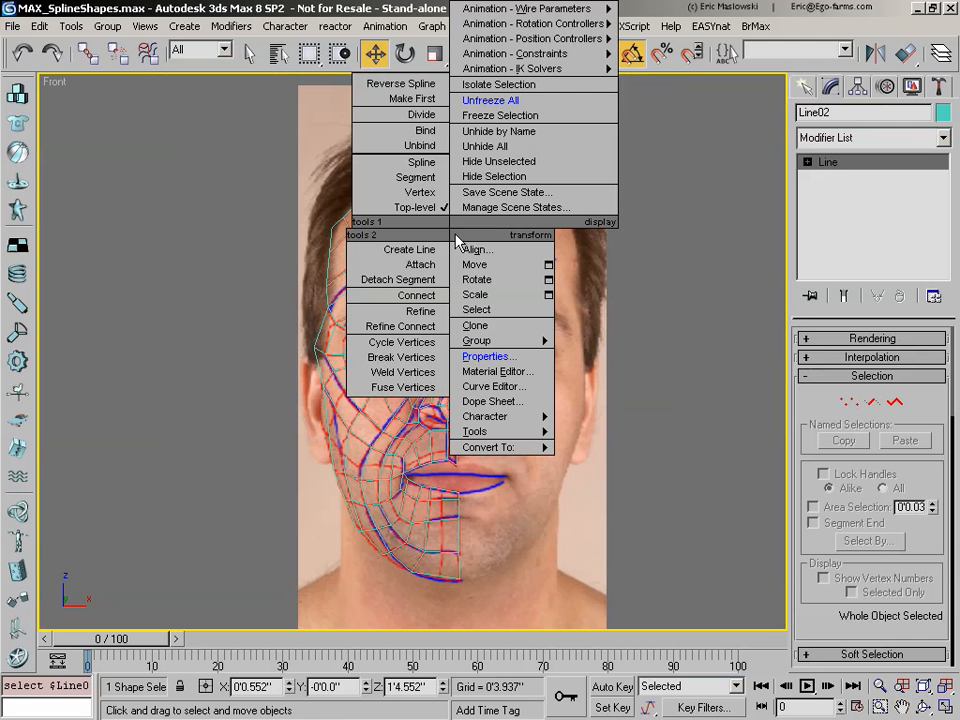
mouse_move(521, 420)
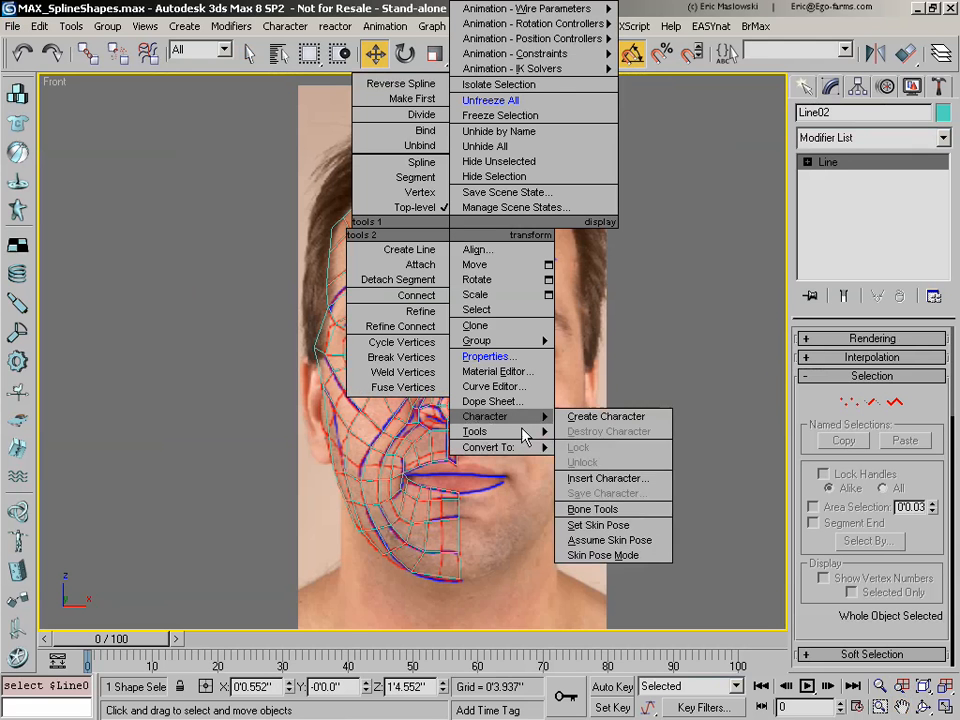
mouse_move(518, 447)
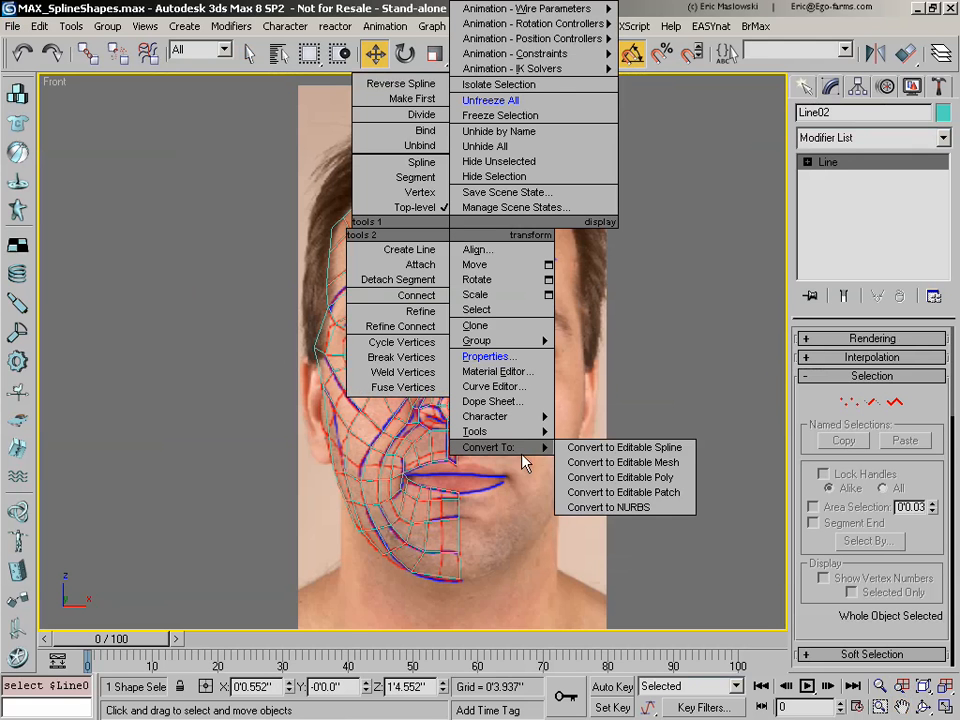
left_click(660, 478)
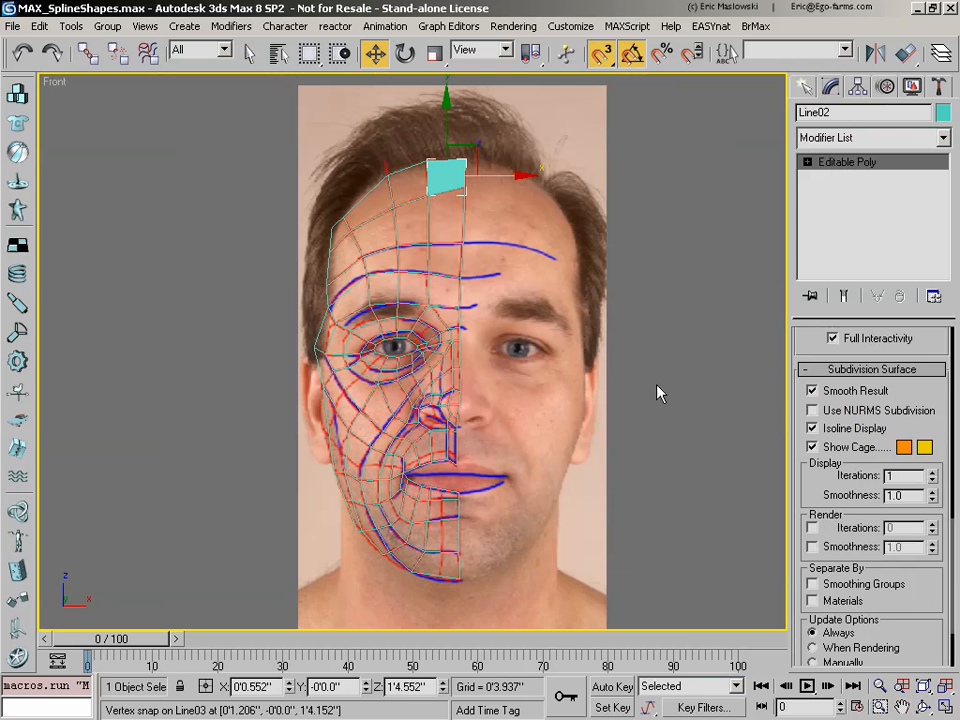
Step: Attach all the other traced lines, Line01 and Line03 through Line120, to the forehead poly using the Attach List
left_click_drag(820, 490, 822, 686)
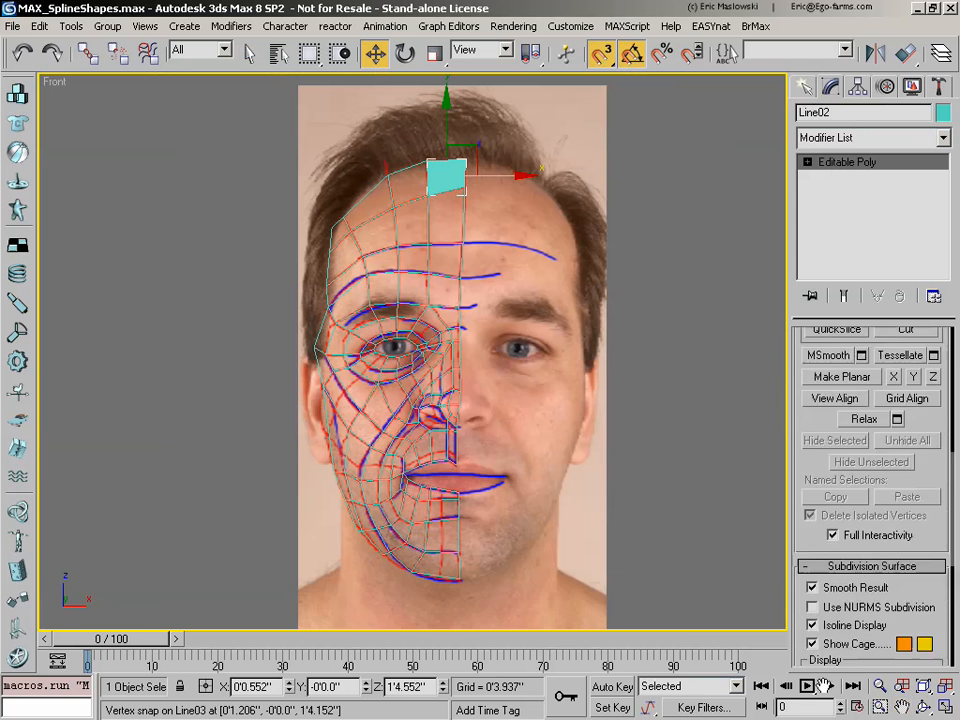
left_click_drag(840, 510, 836, 710)
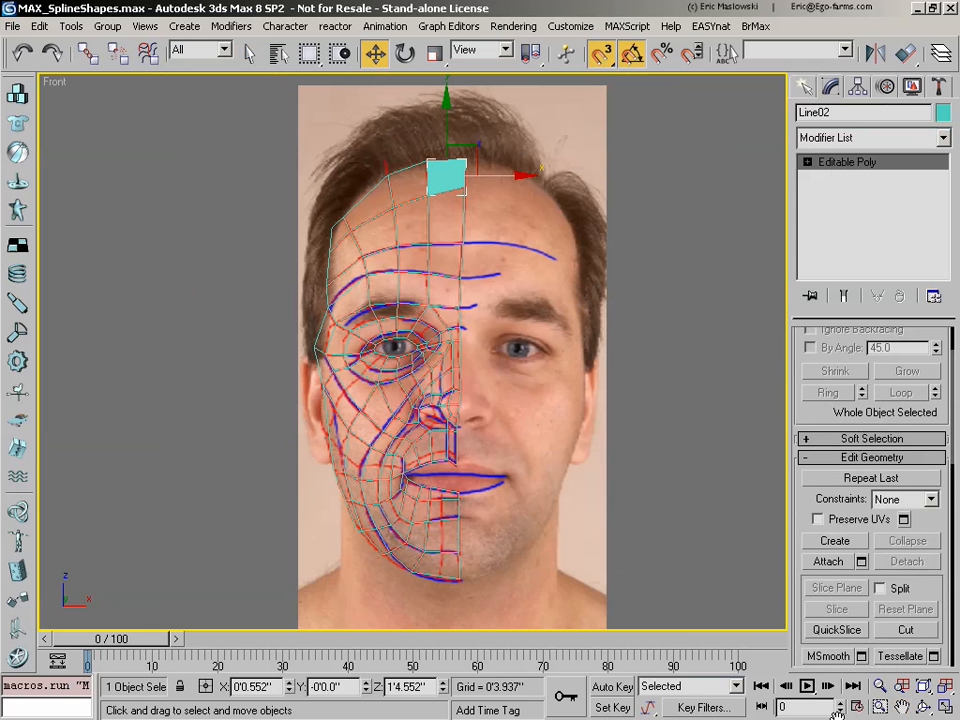
left_click_drag(821, 505, 823, 511)
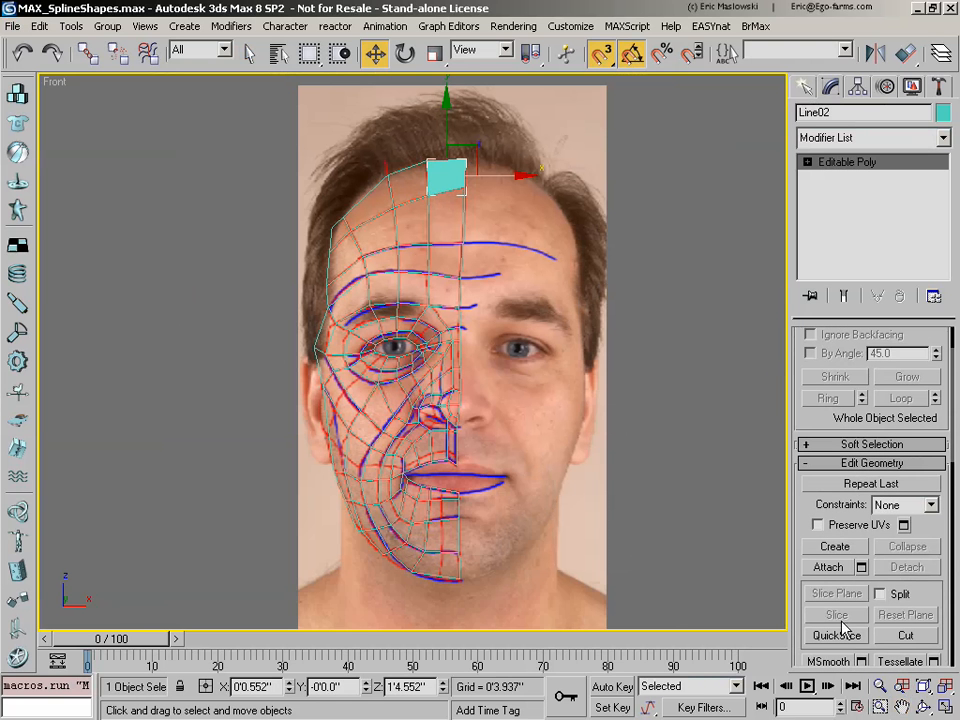
left_click(861, 568)
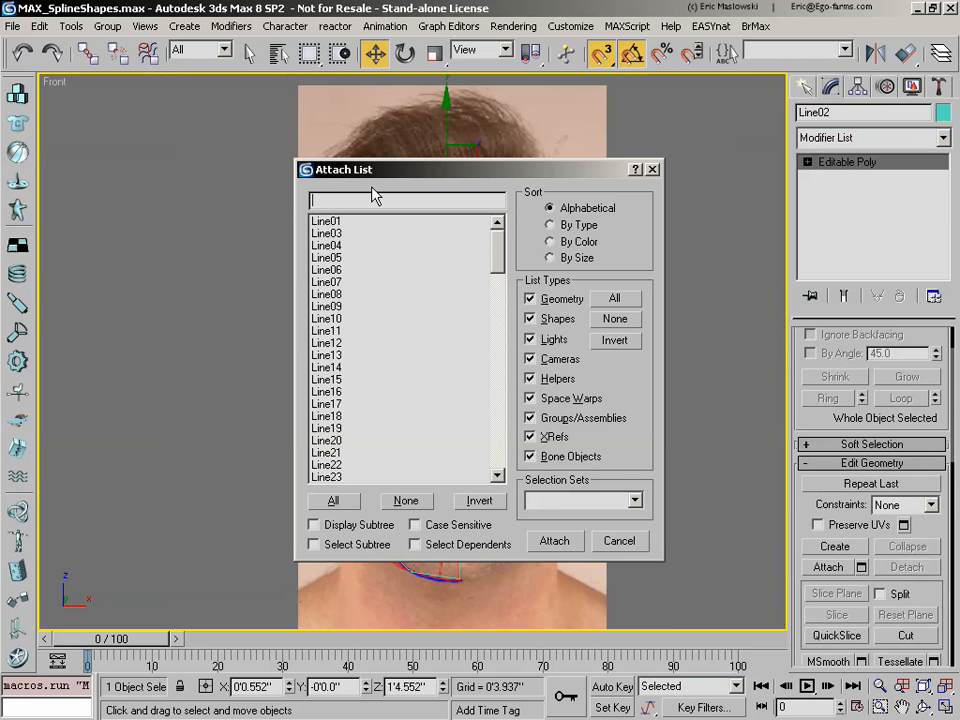
left_click_drag(333, 180, 83, 183)
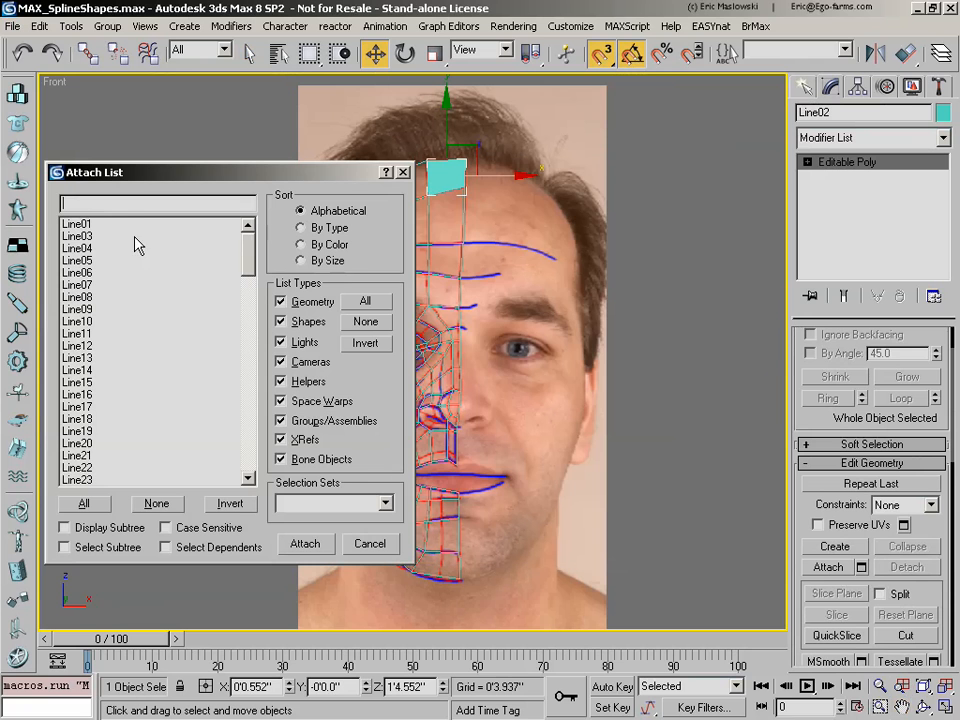
left_click_drag(252, 265, 267, 215)
left_click(84, 503)
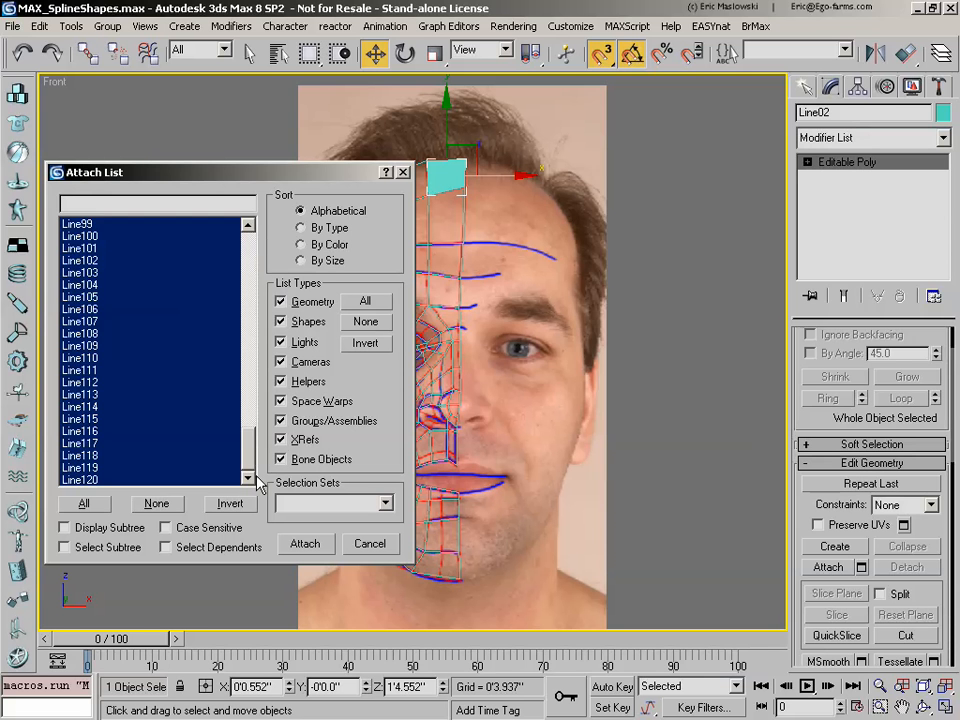
left_click_drag(253, 468, 251, 236)
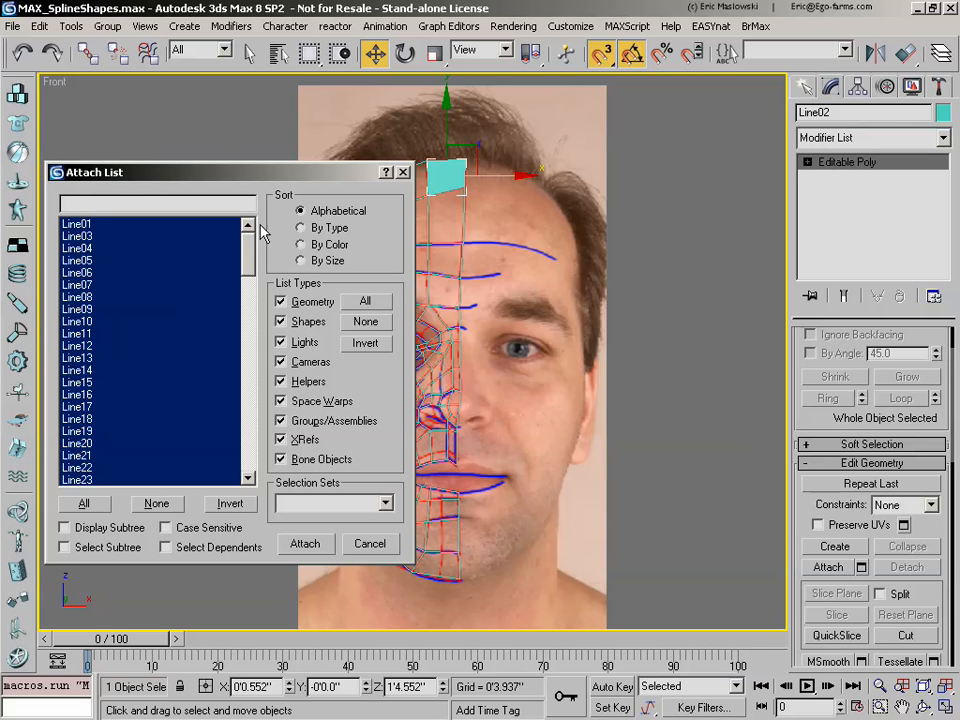
left_click(327, 548)
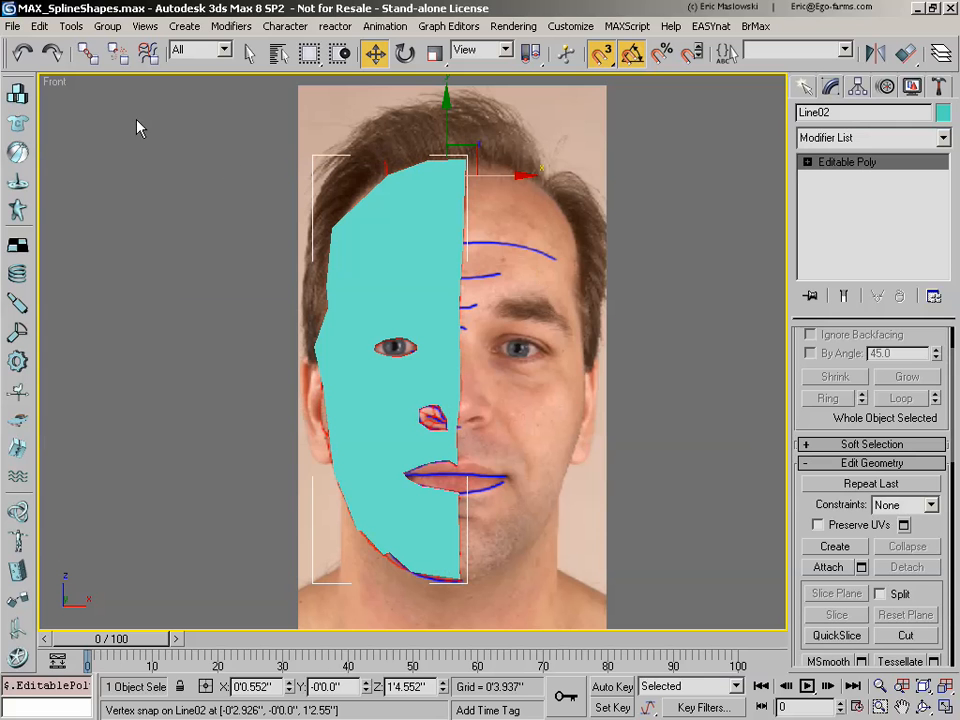
Step: Display edged faces on the half-face mesh in the Front view, and restore the side-by-side Front and Left view layout
right_click(56, 82)
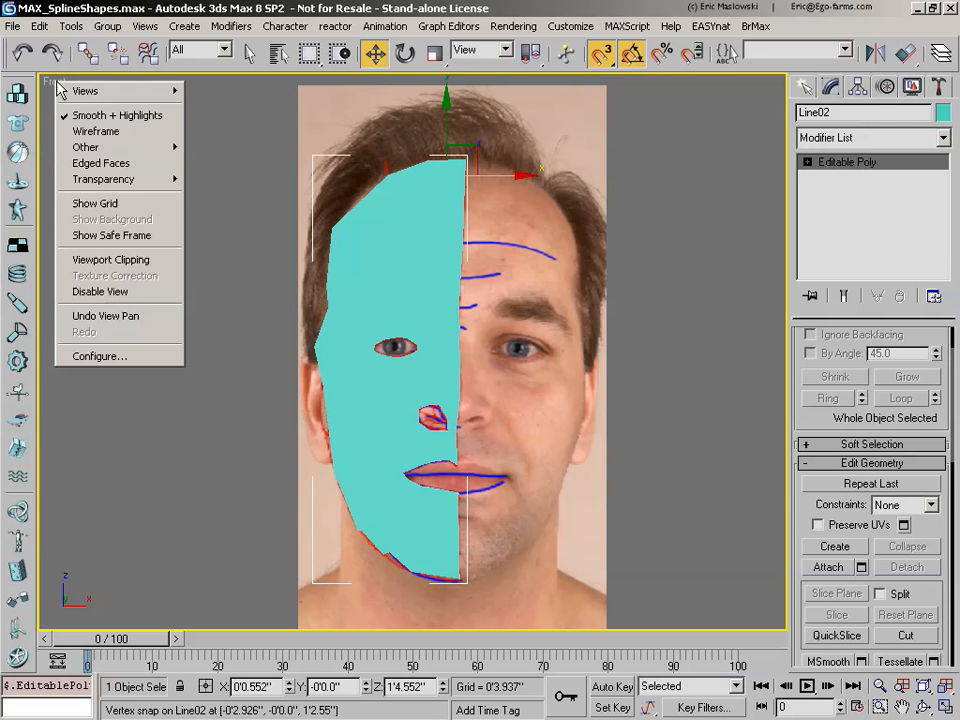
left_click(108, 163)
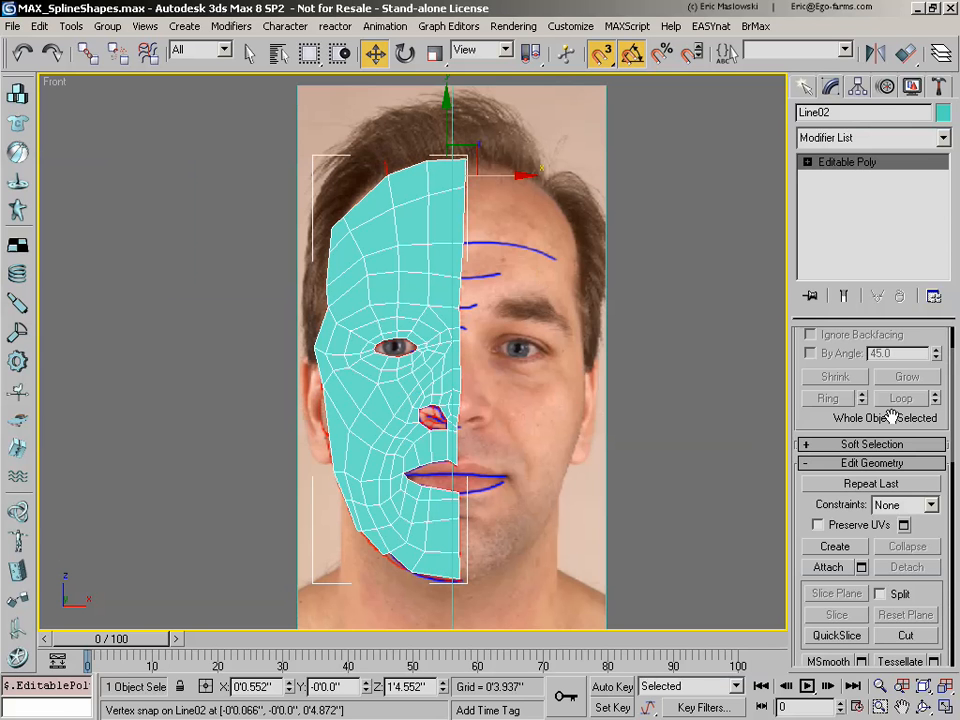
left_click_drag(891, 400, 890, 463)
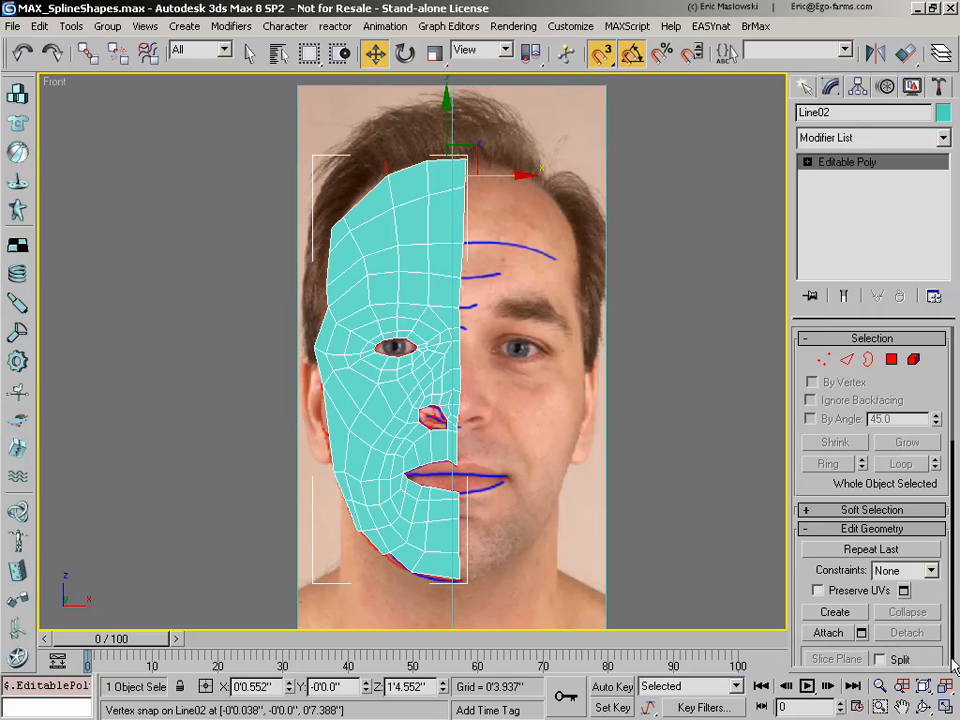
key("alt+w")
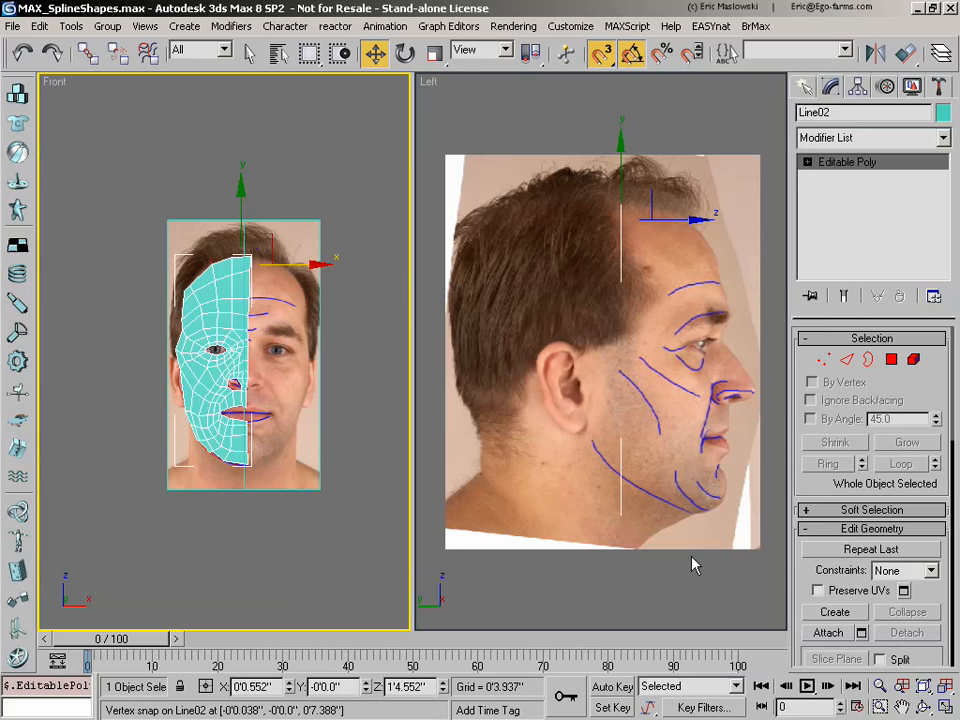